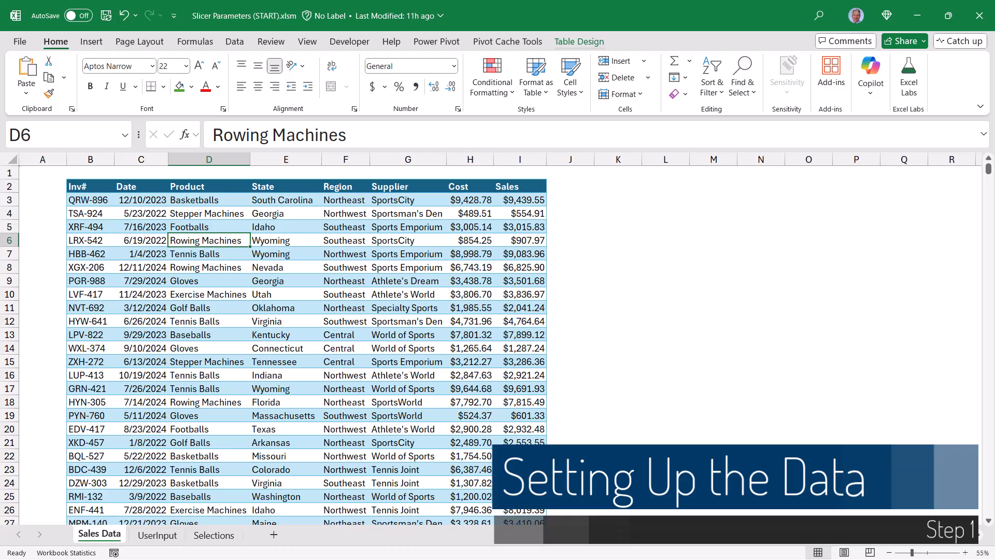
Inspect the table names of the sales data and of the Start Date and End Date input cells.
{"action": "left_click", "coordinate": [579, 41]}
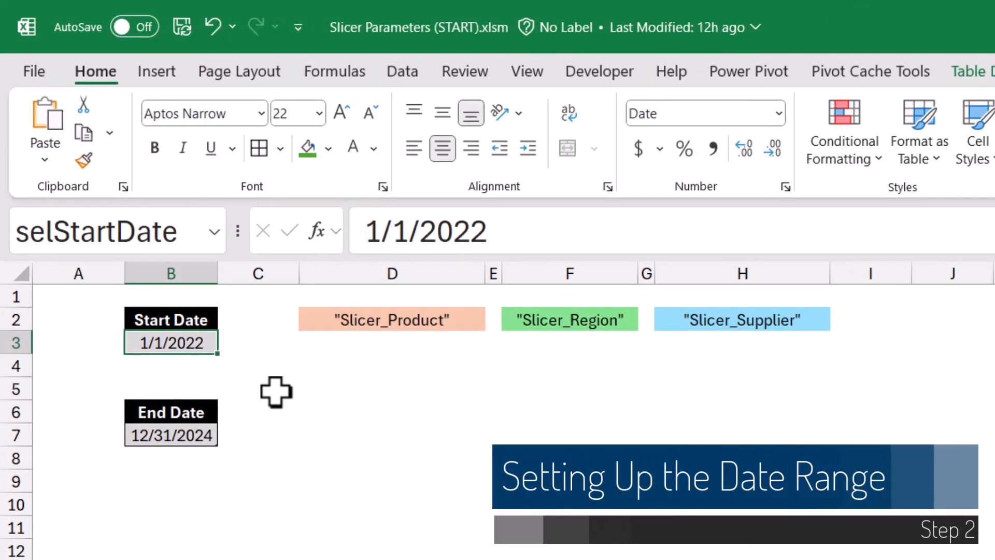
{"action": "left_click", "coordinate": [177, 317]}
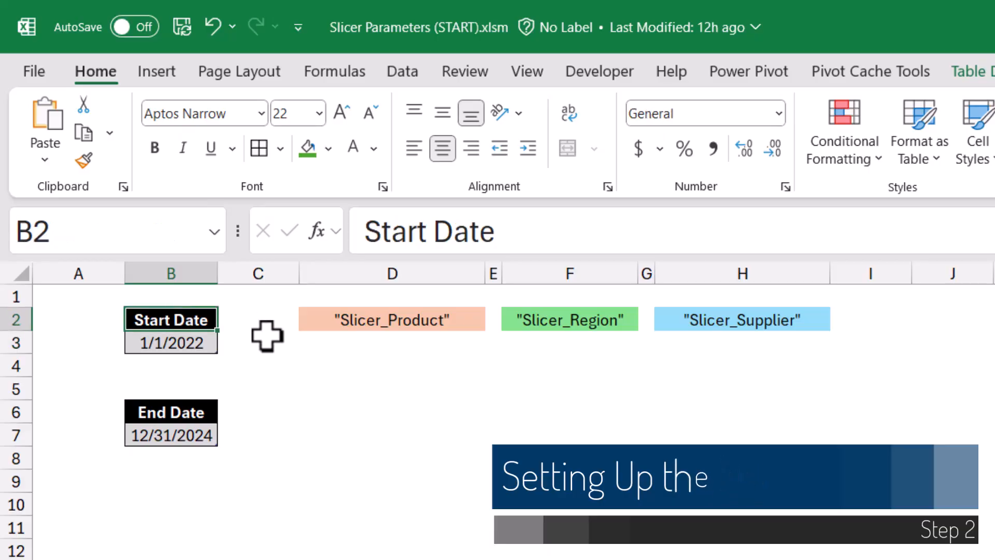
{"action": "left_click", "coordinate": [198, 413]}
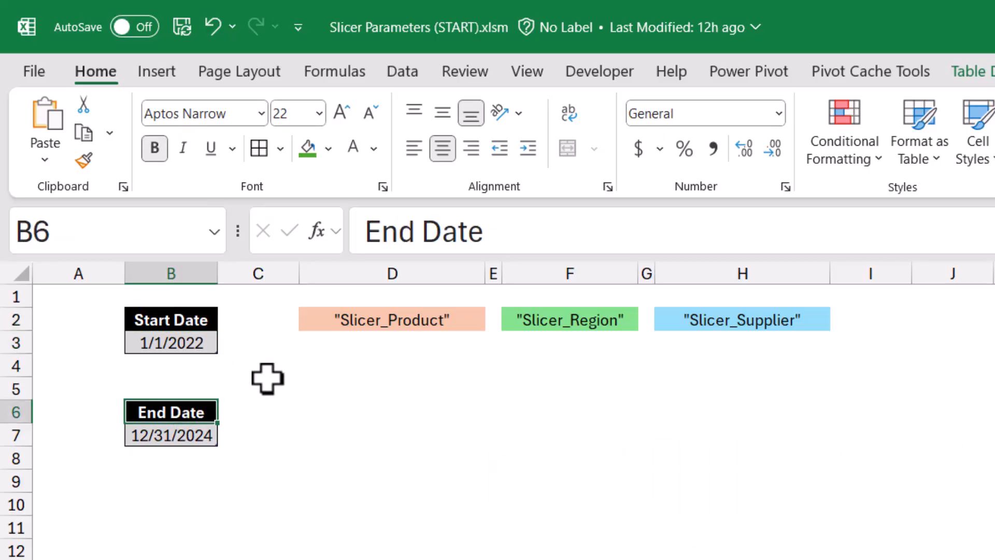
{"action": "left_click", "coordinate": [169, 344]}
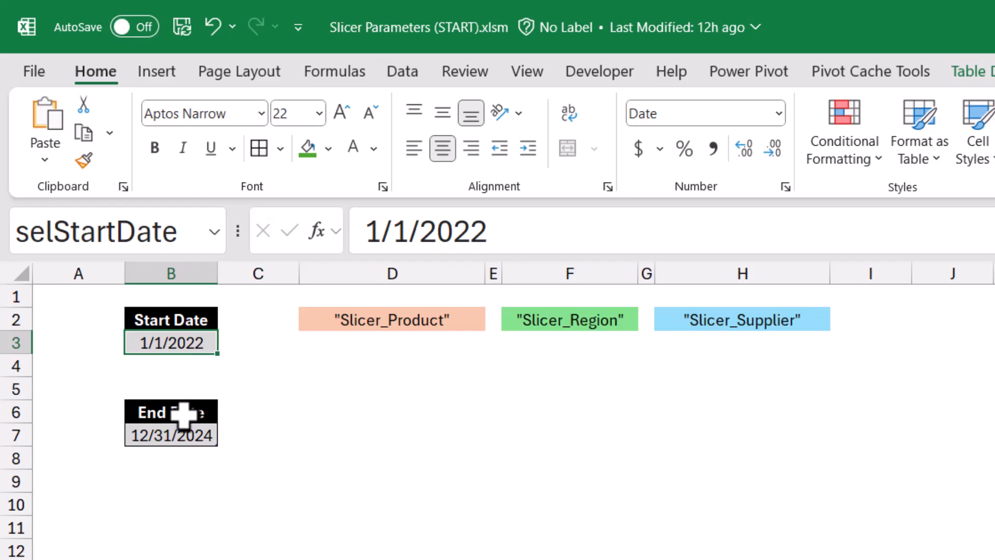
{"action": "left_click", "coordinate": [188, 435]}
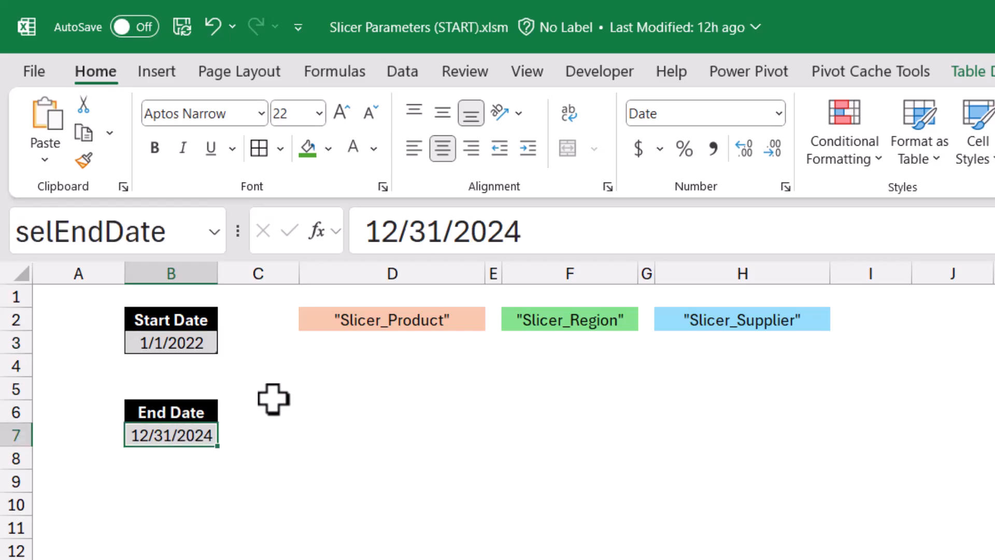
{"action": "left_click", "coordinate": [971, 73]}
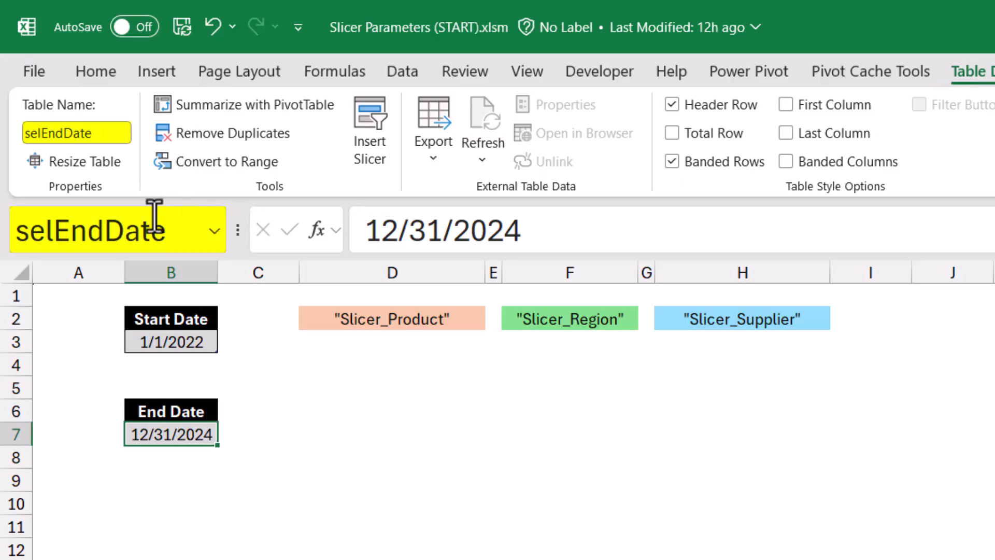
{"action": "left_click", "coordinate": [207, 342]}
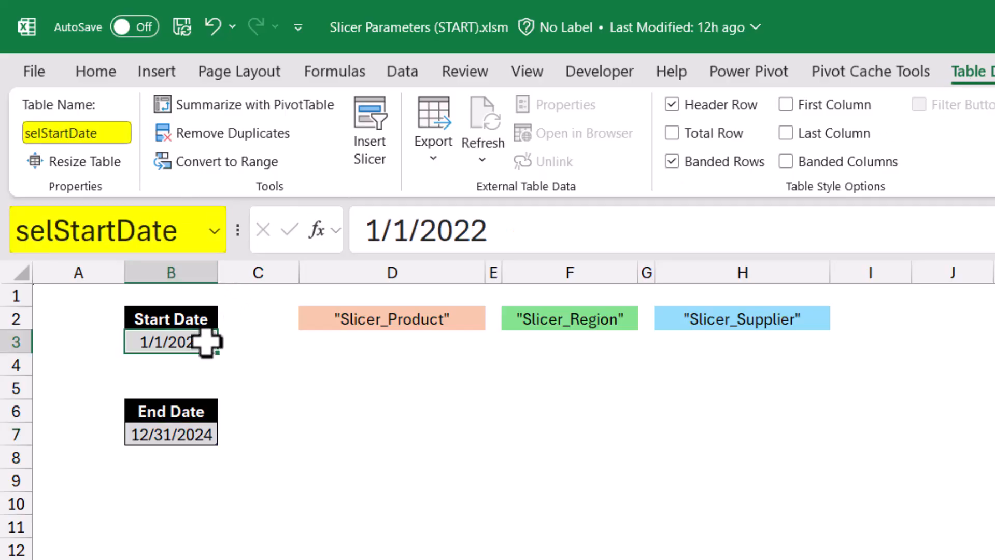
{"action": "left_click", "coordinate": [176, 436]}
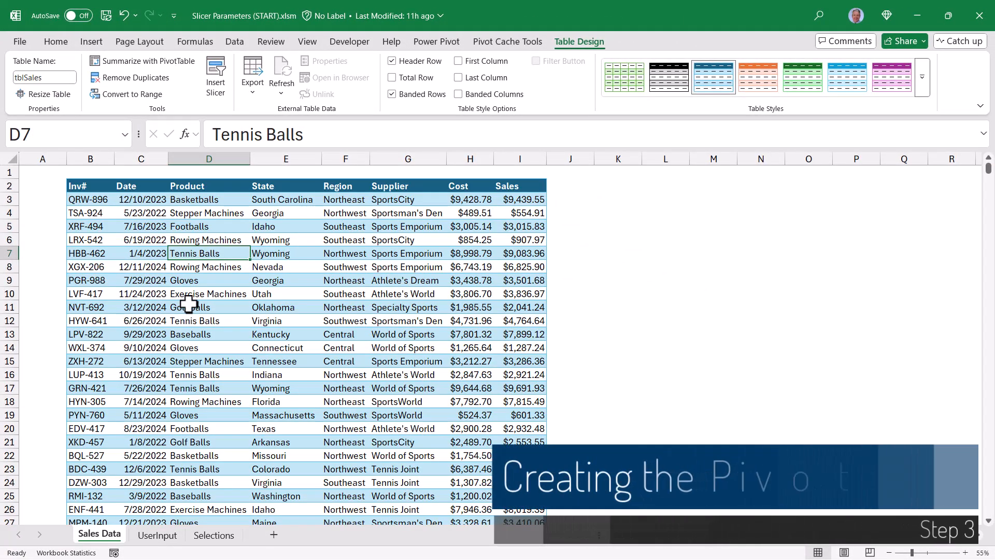
Create a PivotTable from tblSales placed on the existing Selections sheet at cell B4.
{"action": "left_click", "coordinate": [214, 535]}
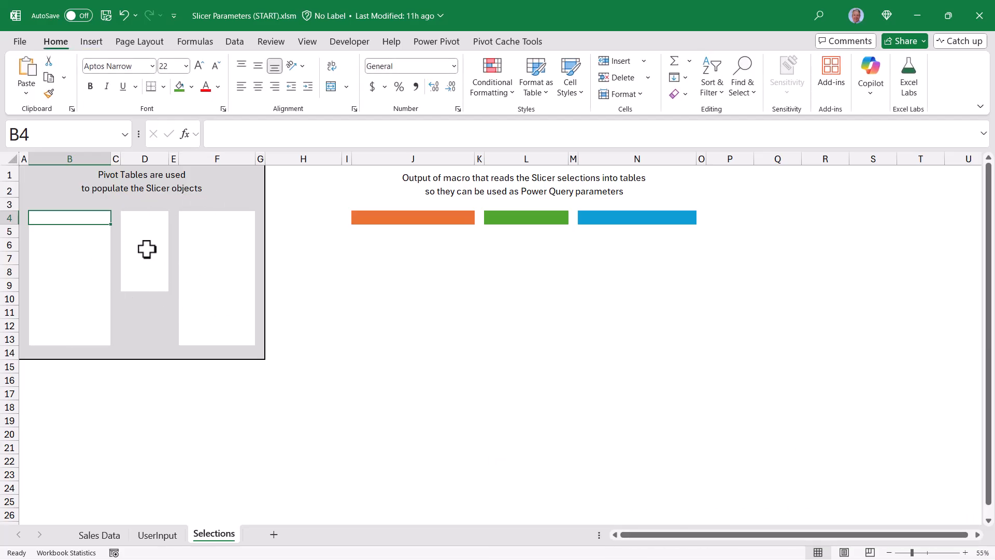
{"action": "left_click", "coordinate": [104, 535]}
{"action": "left_click", "coordinate": [578, 41]}
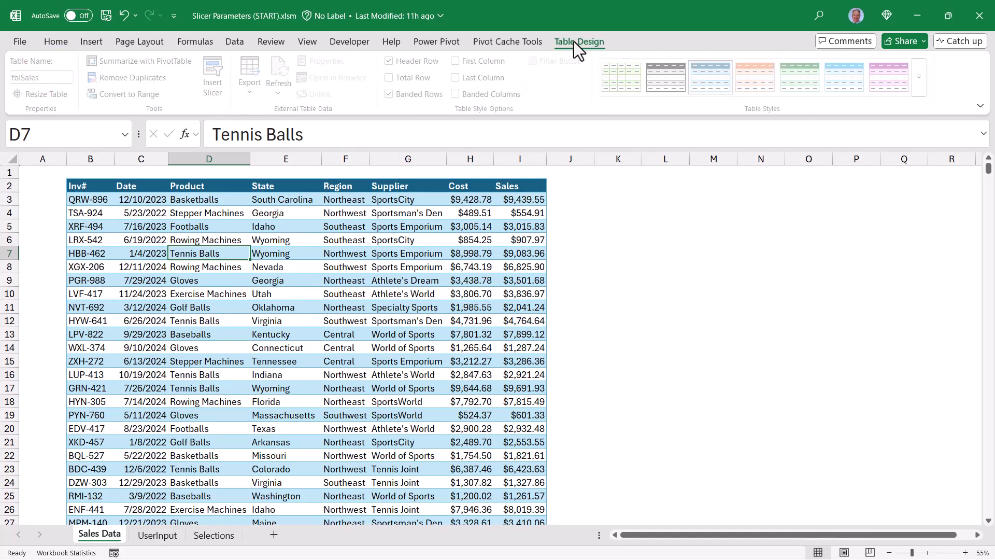
{"action": "left_click", "coordinate": [170, 61]}
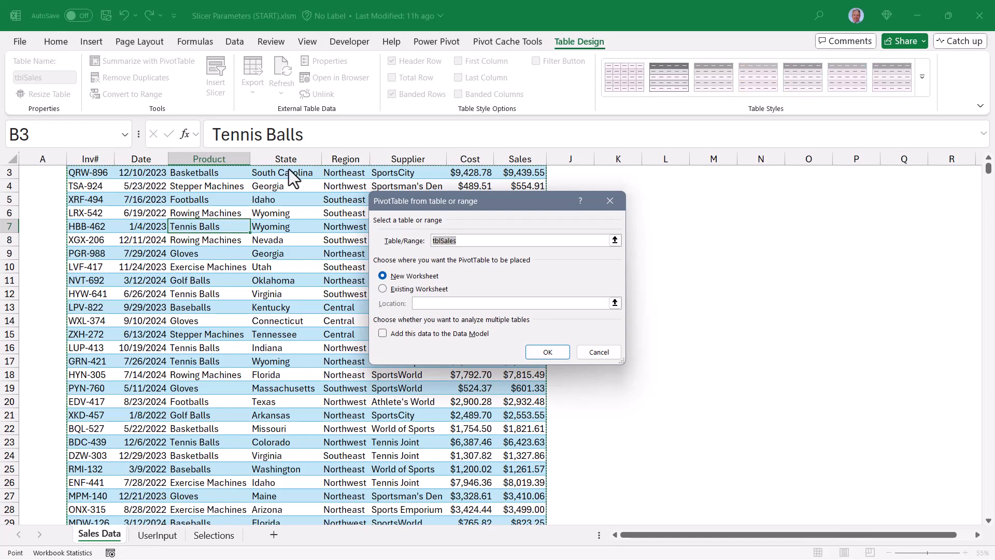
{"action": "left_click", "coordinate": [384, 289]}
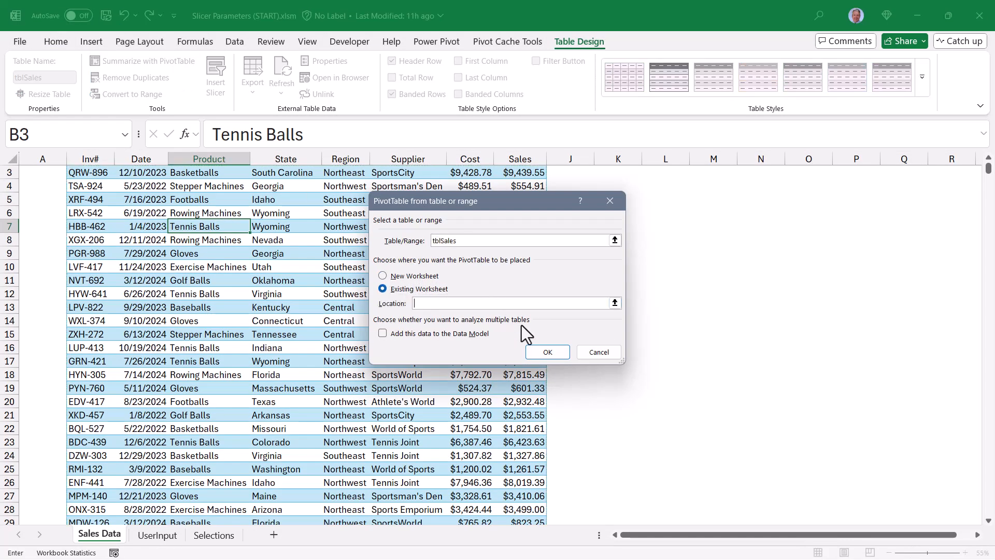
{"action": "left_click", "coordinate": [615, 303]}
{"action": "left_click", "coordinate": [213, 535]}
{"action": "left_click", "coordinate": [71, 216]}
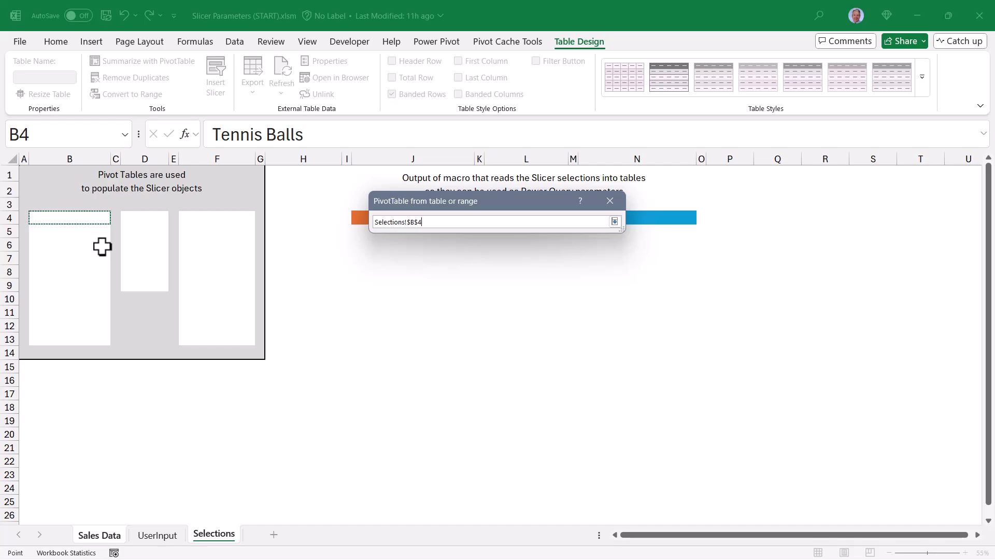
{"action": "left_click", "coordinate": [614, 221]}
{"action": "key", "text": "Return"}
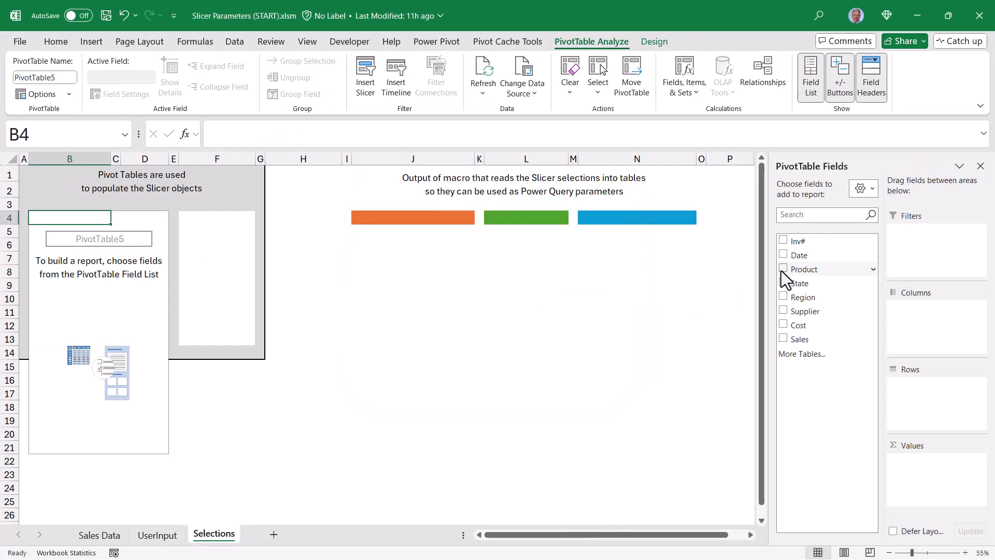
Add the Product field to the pivot's rows and apply the orange pivot table style.
{"action": "left_click", "coordinate": [783, 268]}
{"action": "left_click", "coordinate": [655, 41]}
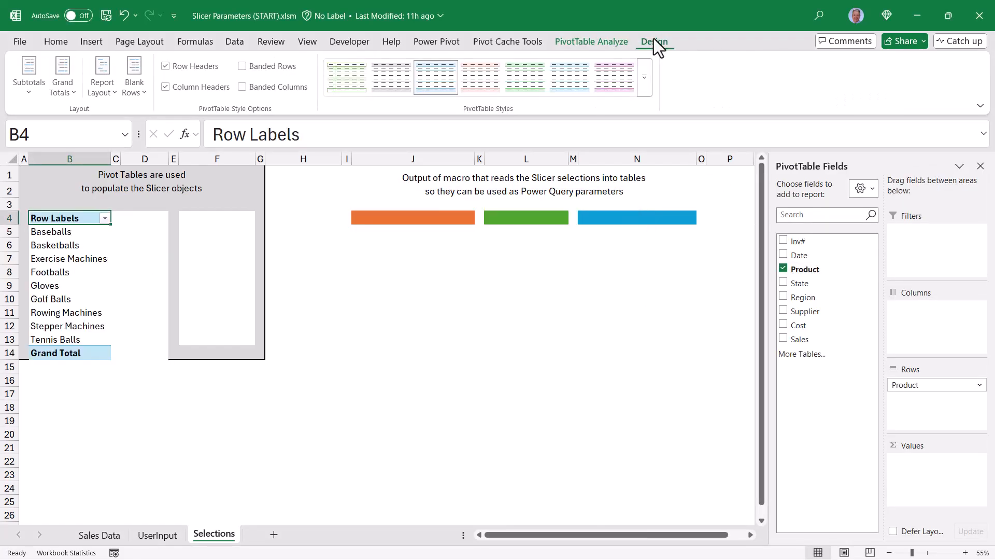
{"action": "left_click", "coordinate": [646, 77]}
{"action": "left_click", "coordinate": [435, 371]}
Turn off subtotals and grand totals for the Product pivot table.
{"action": "left_click", "coordinate": [31, 78]}
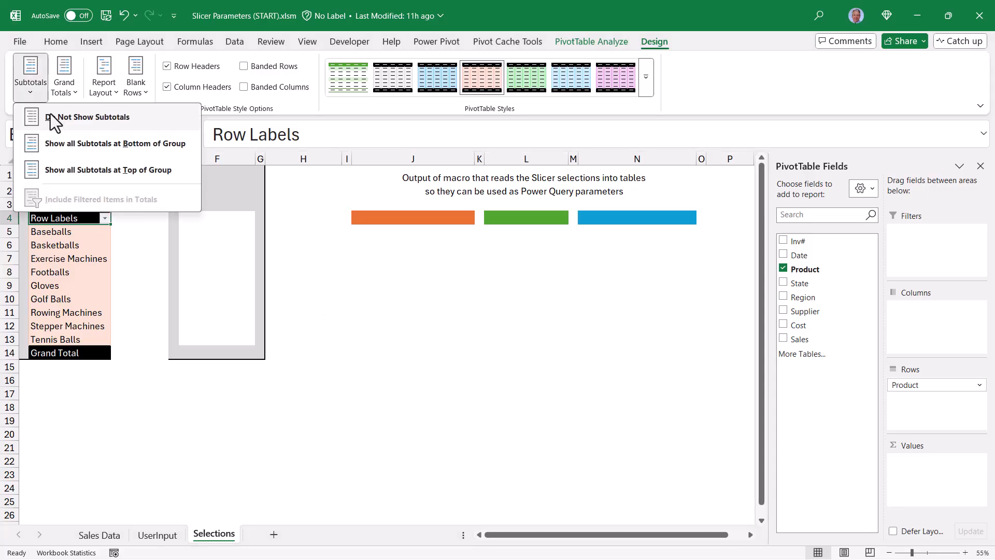
{"action": "left_click", "coordinate": [48, 117]}
{"action": "left_click", "coordinate": [73, 63]}
{"action": "left_click", "coordinate": [93, 115]}
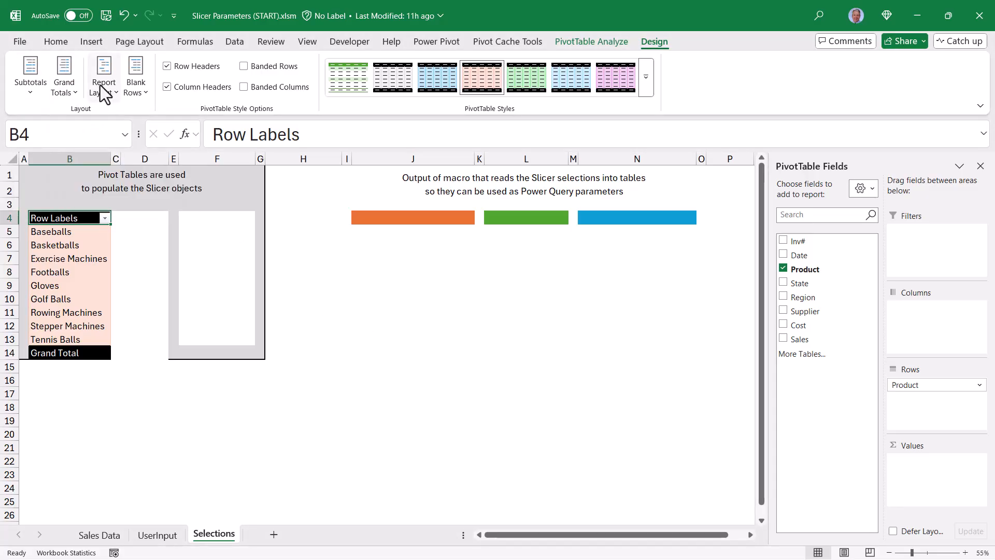
Show the Product pivot in tabular form and resize the placeholder box in column D.
{"action": "left_click", "coordinate": [103, 86]}
{"action": "left_click", "coordinate": [122, 171]}
{"action": "left_click_drag", "start_coordinate": [137, 216], "coordinate": [137, 340]}
{"action": "left_click_drag", "start_coordinate": [206, 224], "coordinate": [198, 342]}
Create a second PivotTable from tblSales on the Selections sheet at cell D4.
{"action": "left_click", "coordinate": [99, 534]}
{"action": "left_click", "coordinate": [579, 42]}
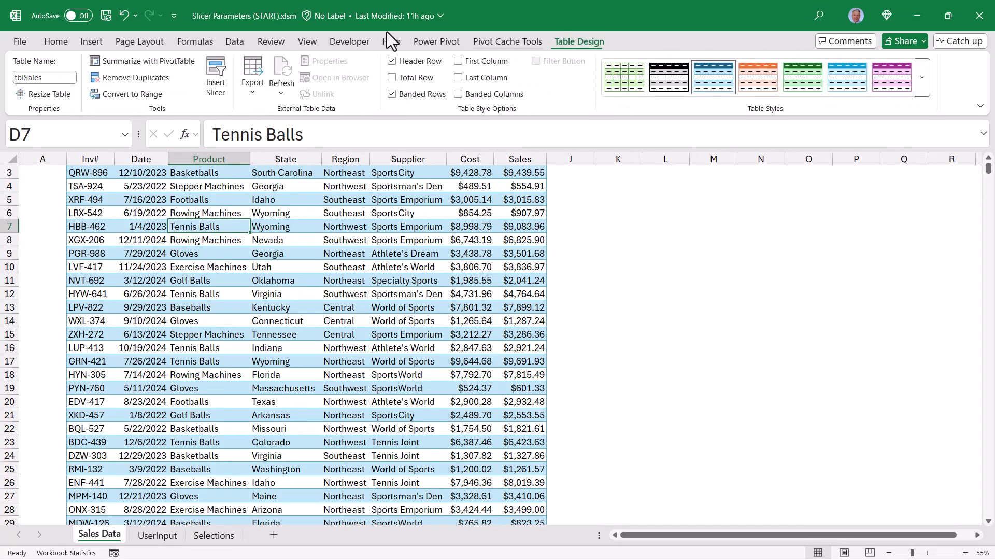
{"action": "left_click", "coordinate": [147, 61]}
{"action": "left_click", "coordinate": [527, 298]}
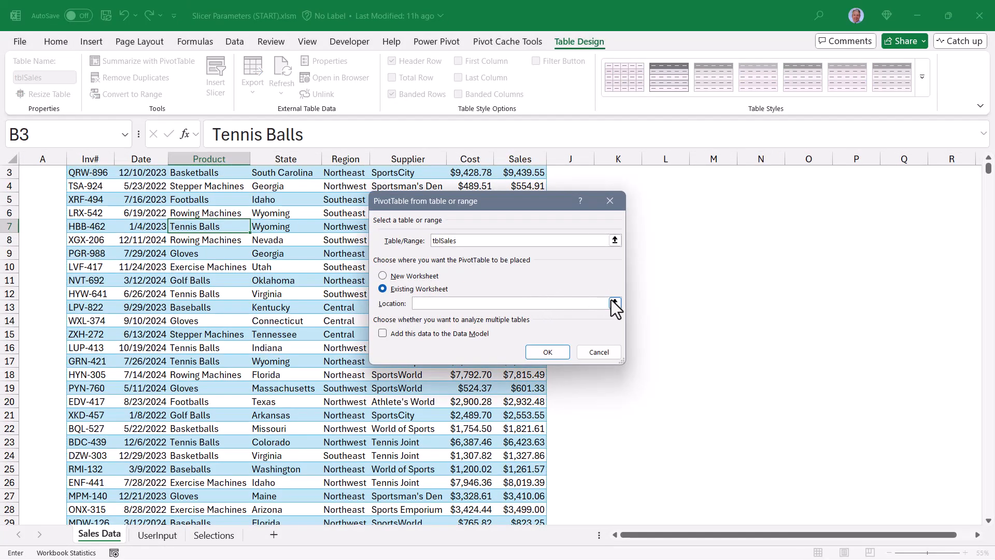
{"action": "left_click", "coordinate": [613, 299]}
{"action": "left_click", "coordinate": [213, 534]}
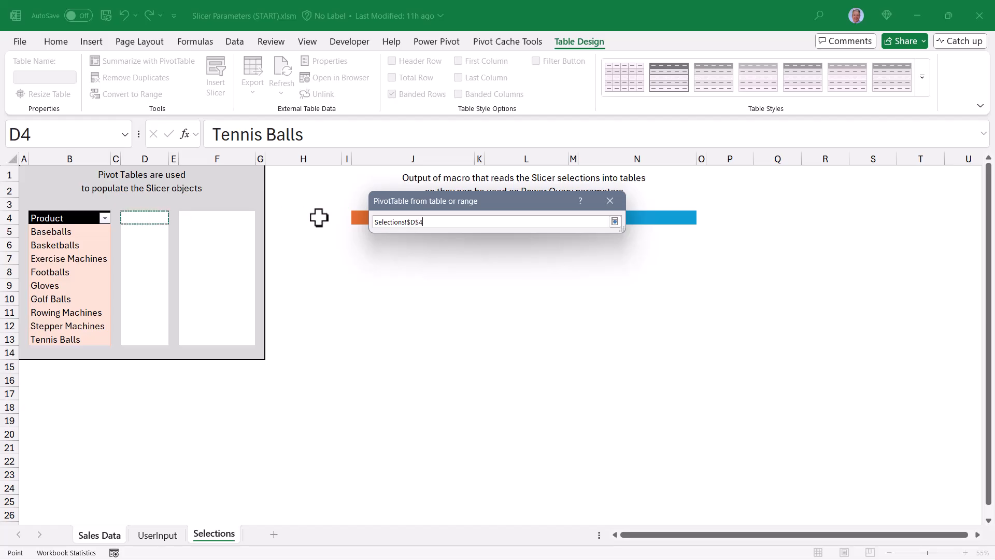
{"action": "left_click", "coordinate": [614, 222]}
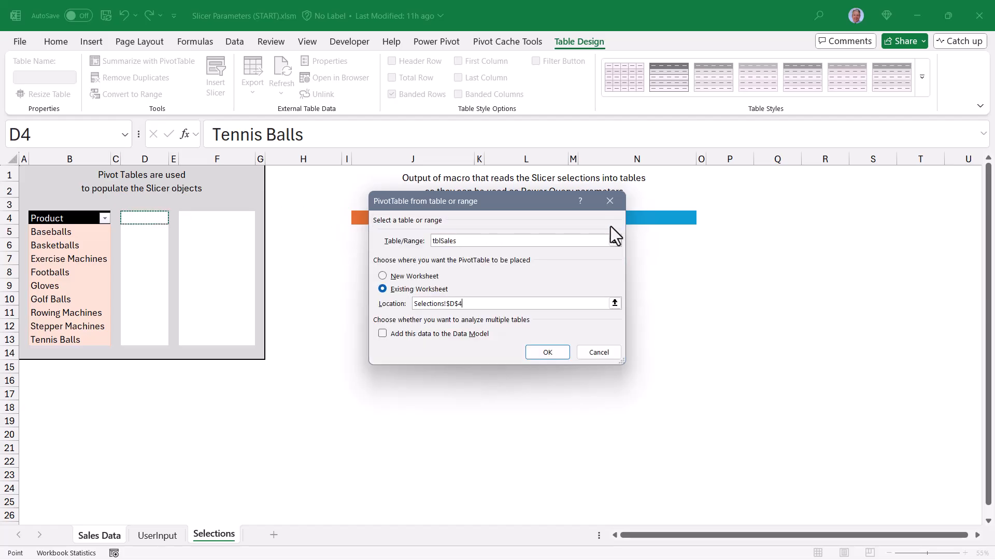
{"action": "left_click", "coordinate": [547, 353]}
Add the Region field to the second pivot's rows and apply the green pivot table style.
{"action": "left_click", "coordinate": [783, 297]}
{"action": "left_click", "coordinate": [654, 41]}
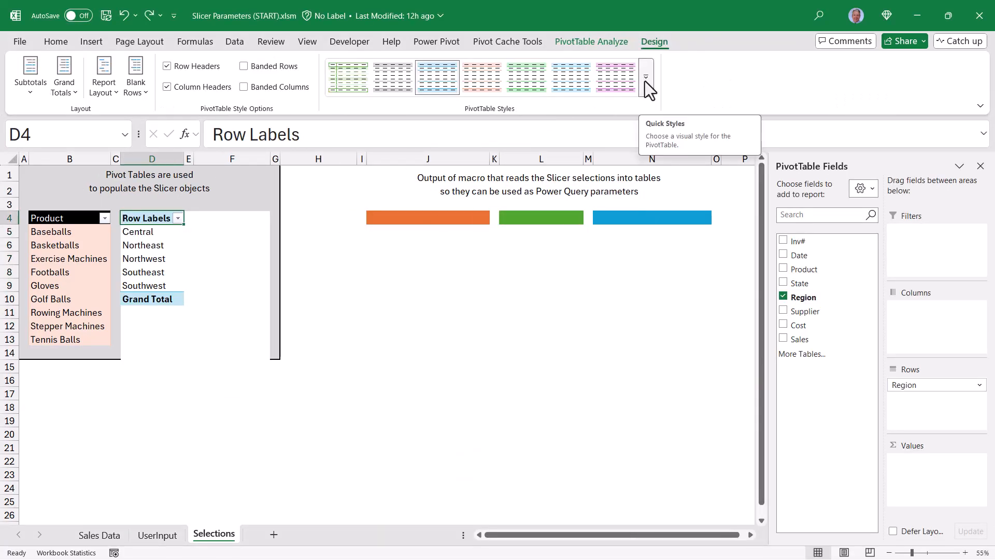
{"action": "left_click", "coordinate": [645, 81]}
{"action": "left_click", "coordinate": [595, 156]}
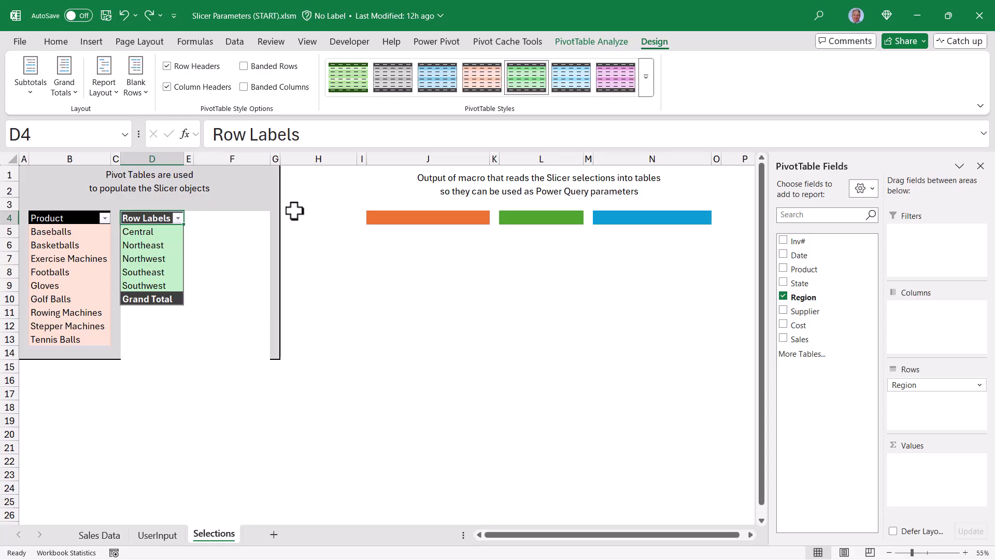
Turn off subtotals and grand totals for the Region pivot table.
{"action": "left_click", "coordinate": [30, 83]}
{"action": "left_click", "coordinate": [42, 122]}
{"action": "left_click", "coordinate": [57, 92]}
{"action": "left_click", "coordinate": [61, 117]}
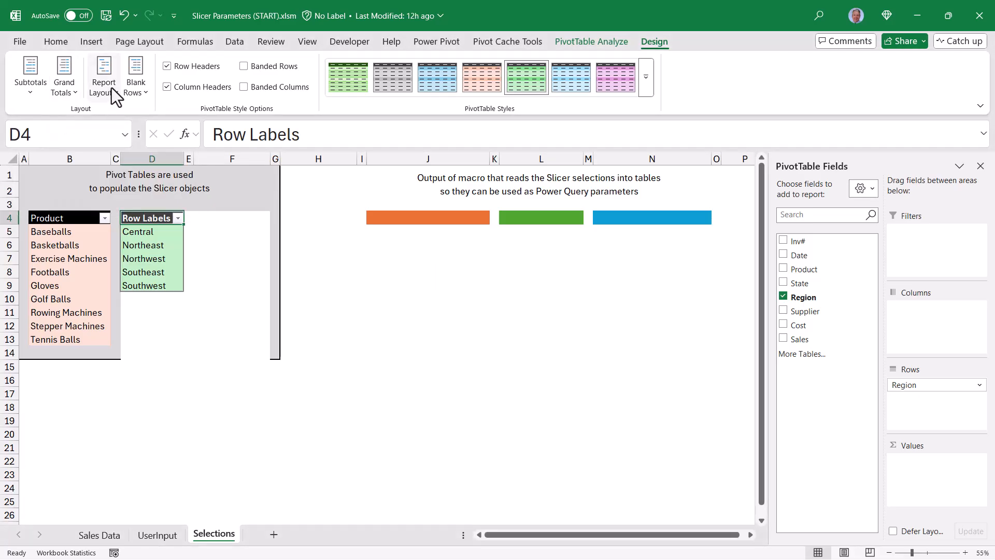
Show the Region pivot table in tabular form.
{"action": "left_click", "coordinate": [115, 95]}
{"action": "left_click", "coordinate": [133, 175]}
{"action": "left_click", "coordinate": [217, 218]}
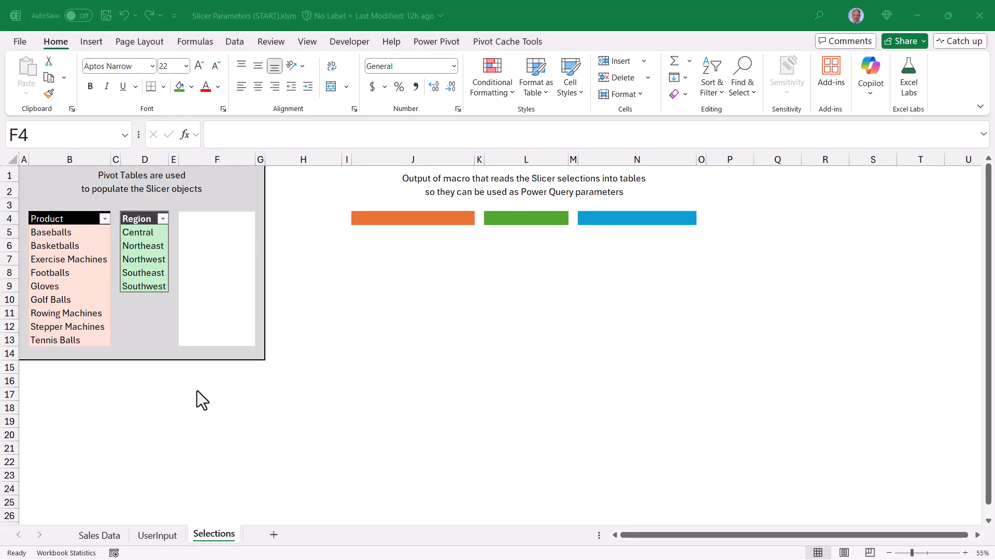
Create a third PivotTable from tblSales on the Selections sheet at cell F4.
{"action": "left_click", "coordinate": [99, 535]}
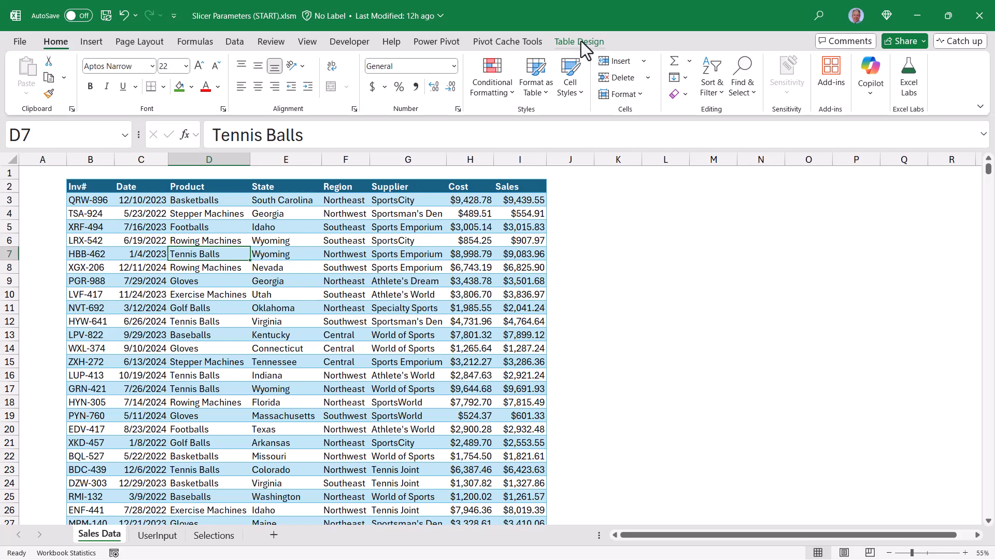
{"action": "left_click", "coordinate": [581, 42]}
{"action": "left_click", "coordinate": [152, 62]}
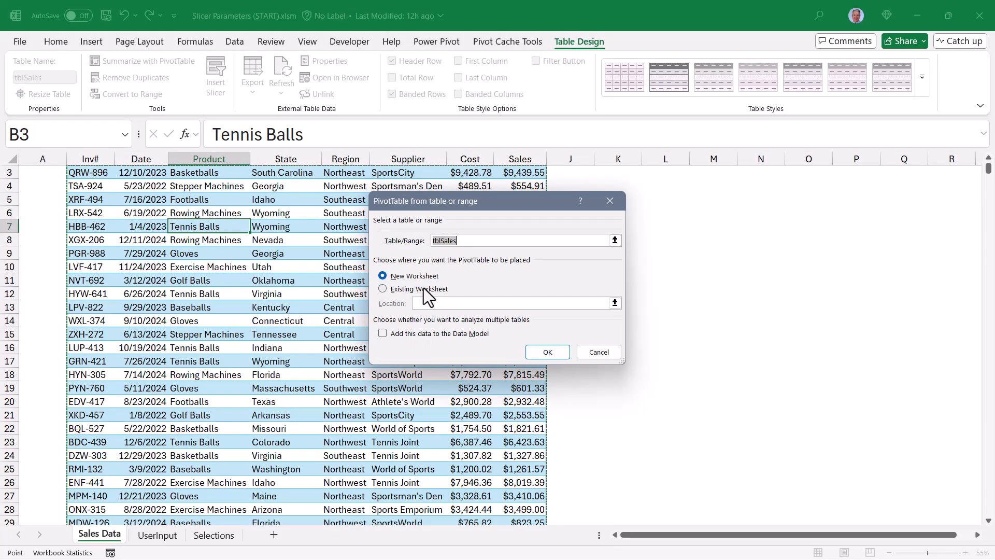
{"action": "left_click", "coordinate": [424, 289]}
{"action": "left_click", "coordinate": [615, 303]}
{"action": "left_click", "coordinate": [214, 534]}
{"action": "left_click", "coordinate": [224, 222]}
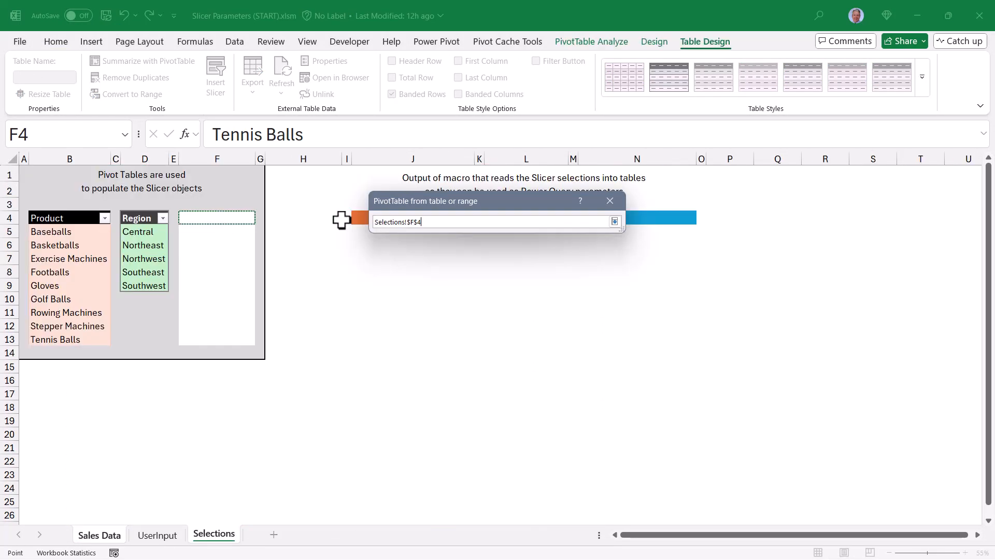
{"action": "left_click", "coordinate": [614, 221]}
{"action": "left_click", "coordinate": [550, 355]}
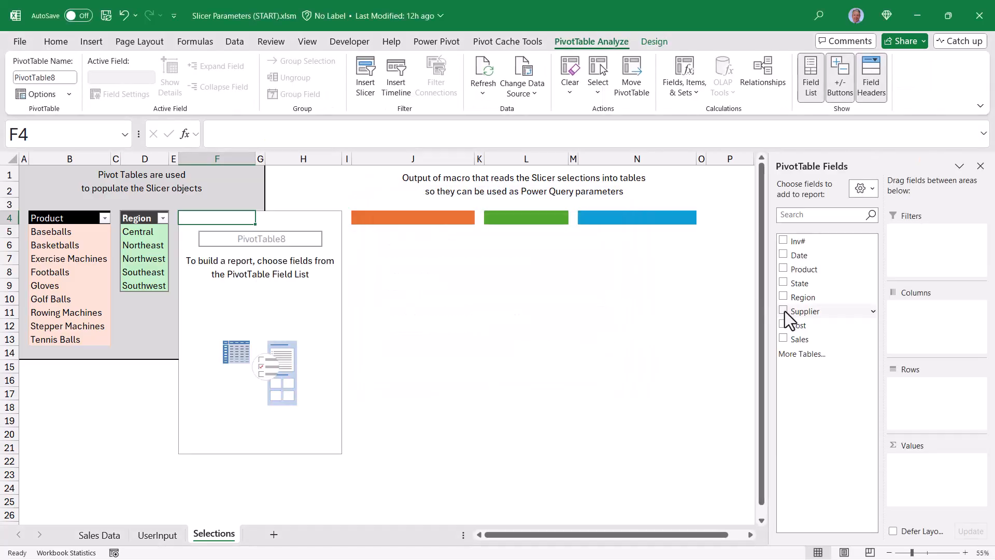
Add the Supplier field to the third pivot's rows and apply the blue pivot table style.
{"action": "left_click", "coordinate": [783, 310]}
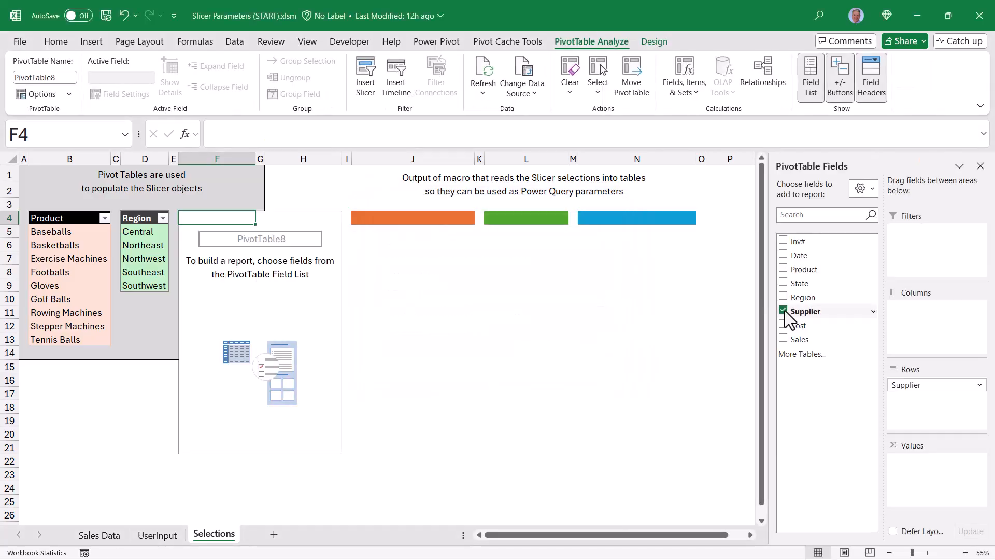
{"action": "left_click", "coordinate": [654, 41]}
{"action": "left_click", "coordinate": [646, 76]}
{"action": "left_click", "coordinate": [410, 353]}
Turn off subtotals and grand totals for the Supplier pivot table.
{"action": "left_click", "coordinate": [30, 78]}
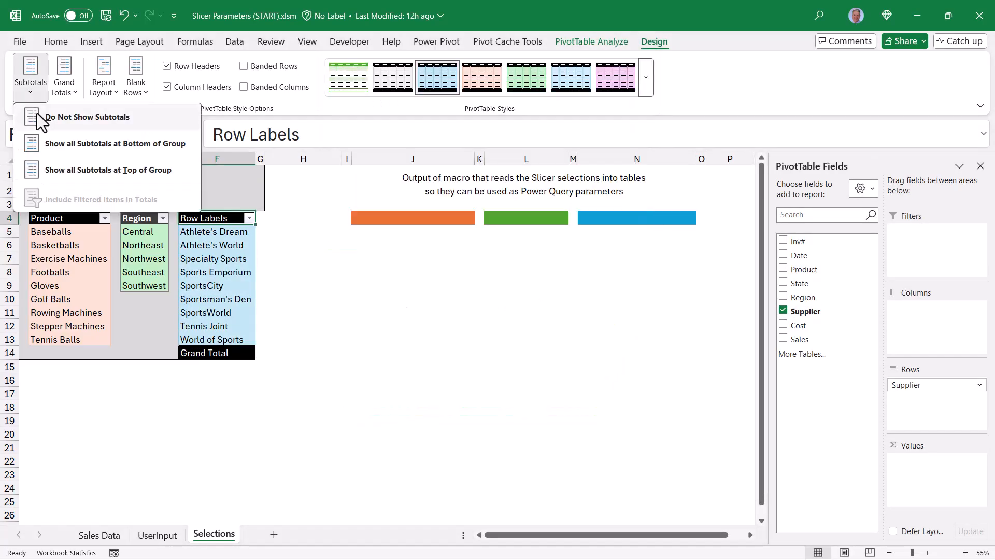
{"action": "left_click", "coordinate": [39, 121]}
{"action": "left_click", "coordinate": [61, 91]}
{"action": "left_click", "coordinate": [67, 117]}
Show the Supplier pivot in tabular form and review each pivot table's name.
{"action": "left_click", "coordinate": [102, 83]}
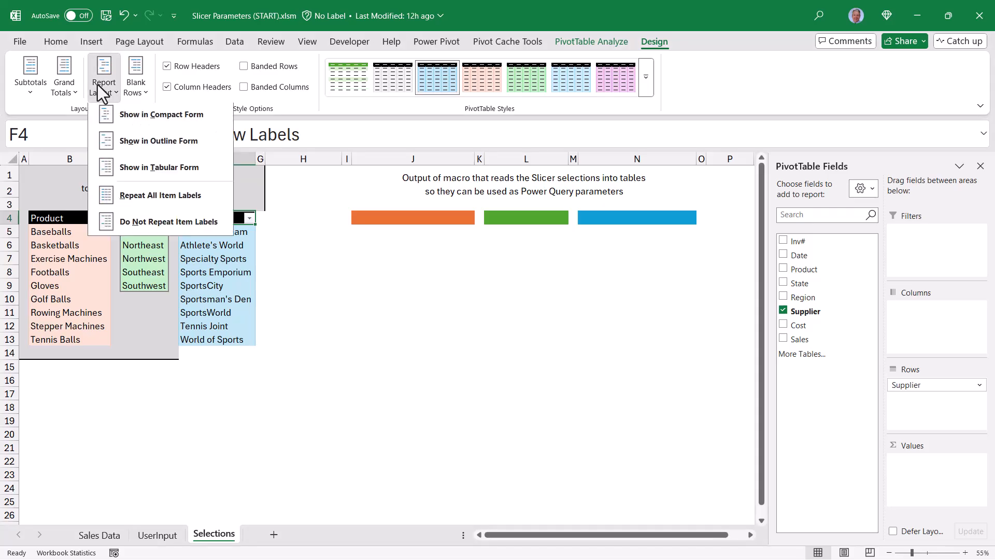
{"action": "left_click", "coordinate": [116, 164]}
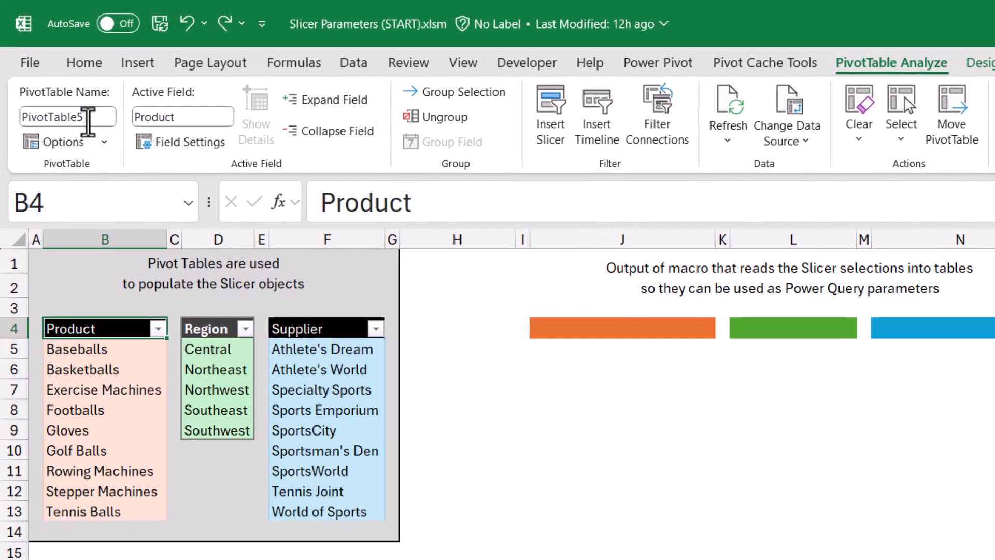
{"action": "left_click", "coordinate": [82, 118]}
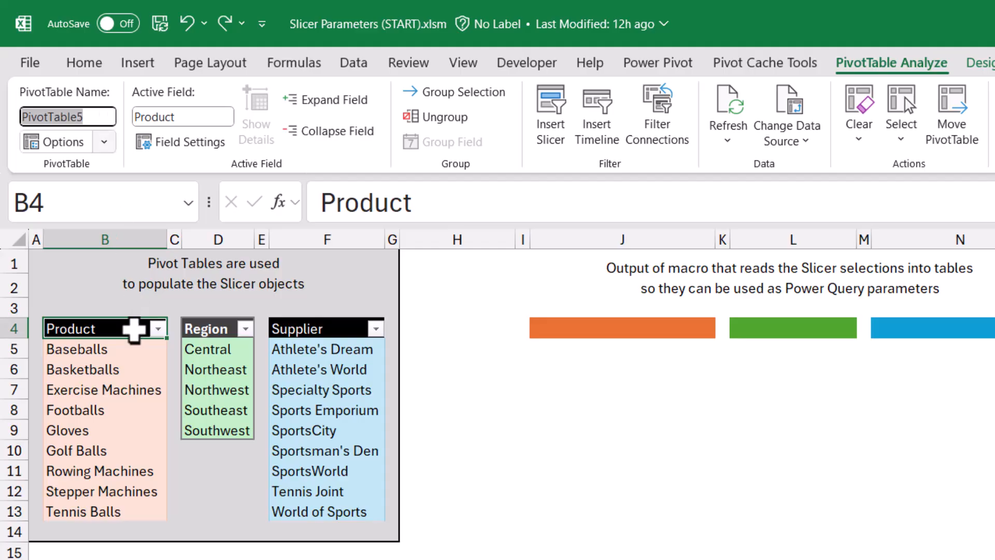
{"action": "left_click", "coordinate": [193, 349]}
{"action": "left_click", "coordinate": [350, 359]}
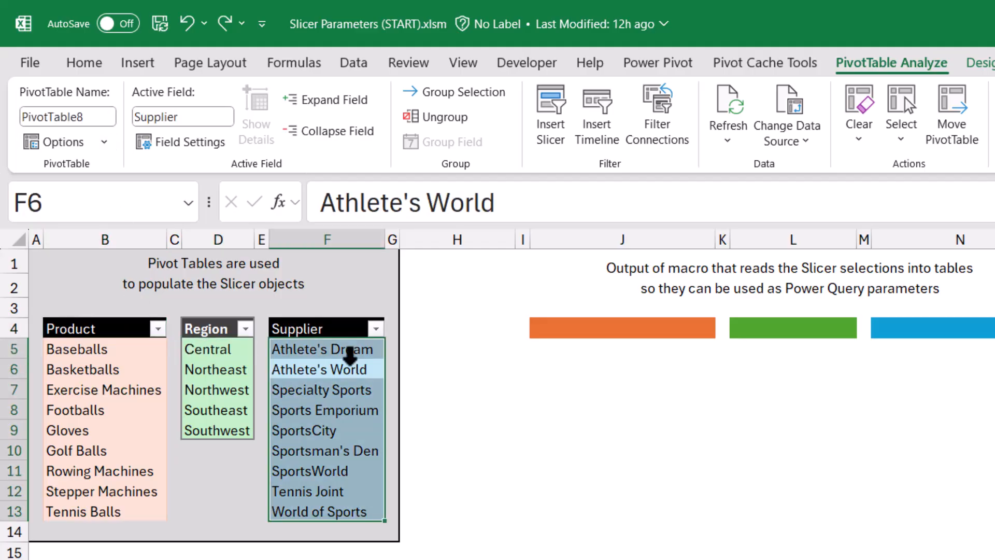
Rename the three pivot tables ptProduct, ptRegion and ptSupplier.
{"action": "left_click", "coordinate": [119, 330]}
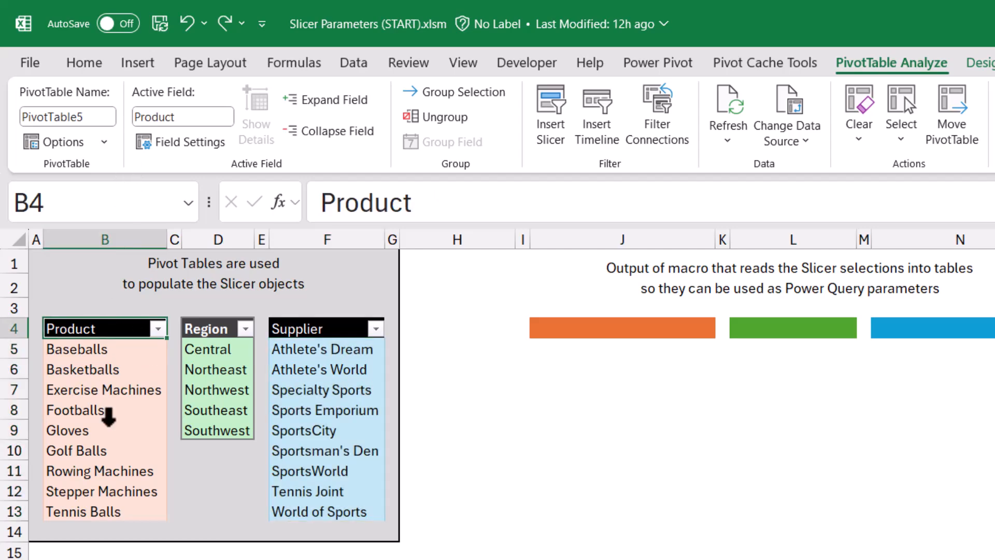
{"action": "left_click", "coordinate": [38, 116]}
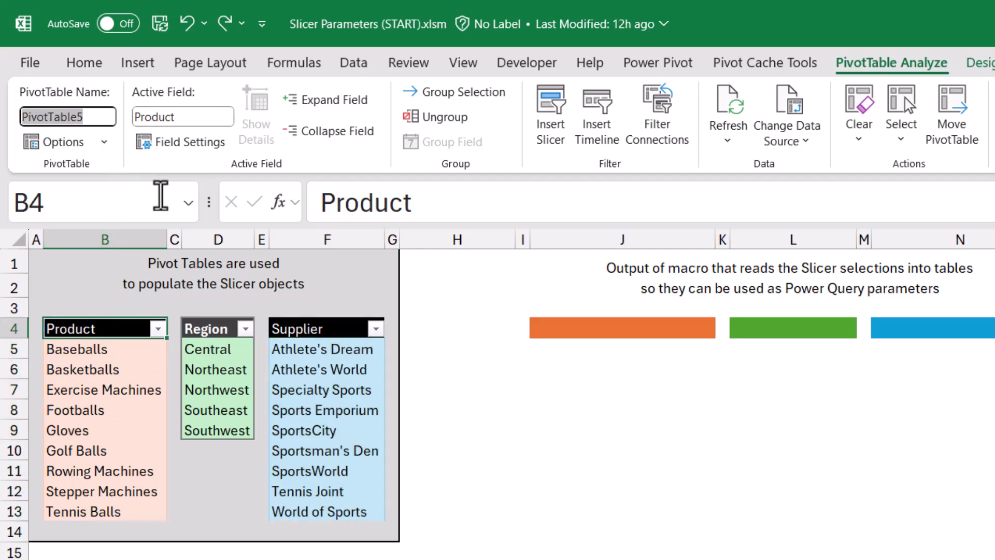
{"action": "type", "text": "ptProduct"}
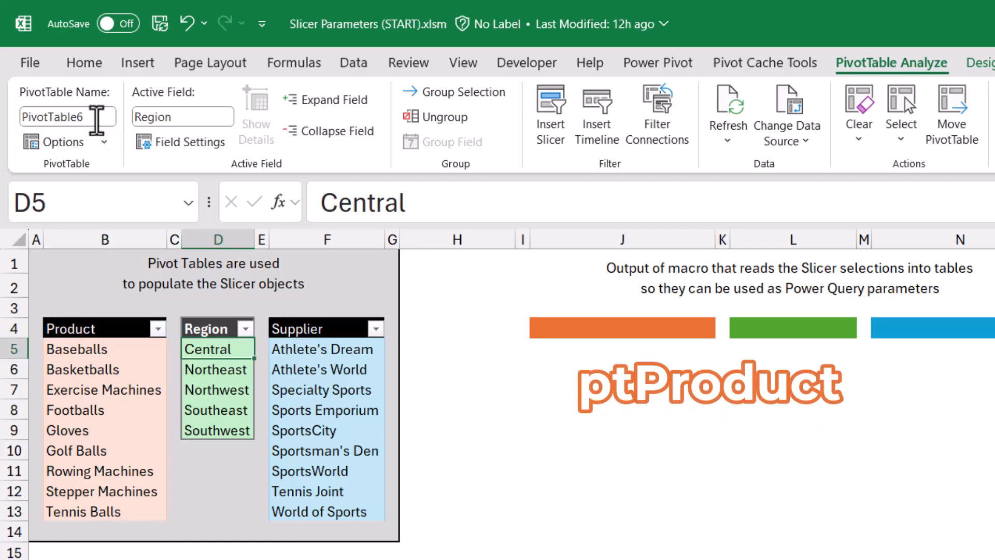
{"action": "left_click", "coordinate": [98, 120]}
{"action": "type", "text": "ptRegion"}
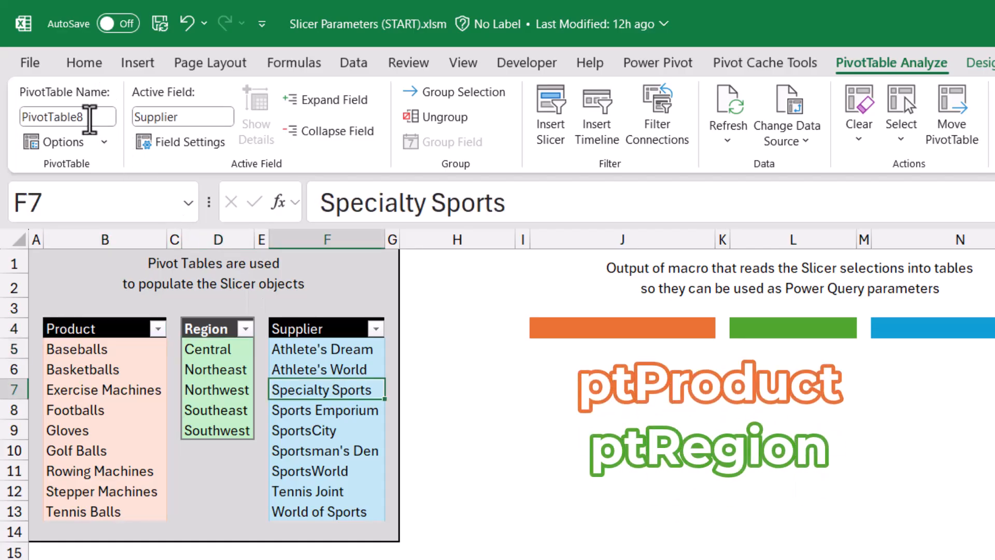
{"action": "left_click", "coordinate": [89, 120]}
{"action": "type", "text": "ptSupplier"}
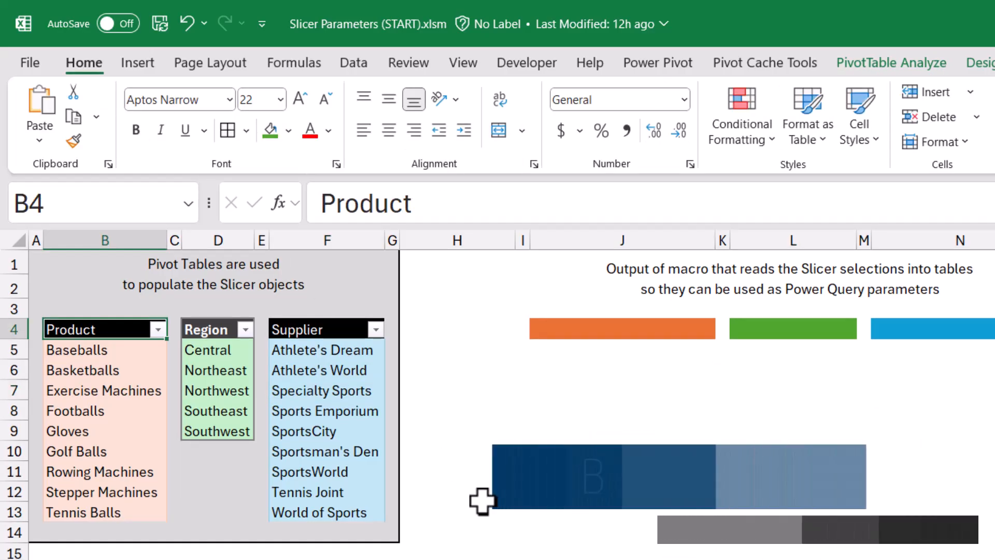
Insert a slicer for the Product field from the Product pivot table.
{"action": "left_click", "coordinate": [86, 414]}
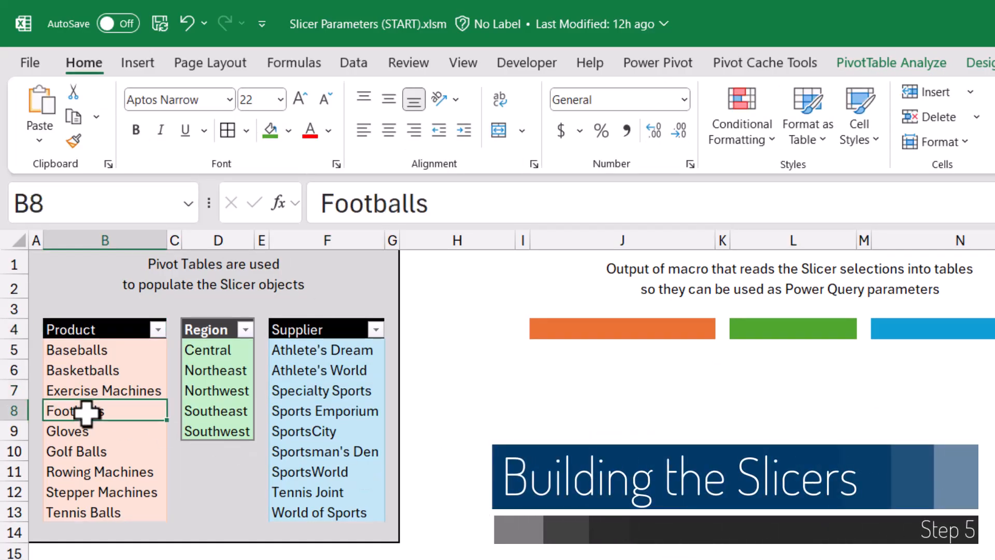
{"action": "left_click", "coordinate": [896, 61]}
{"action": "left_click", "coordinate": [553, 121]}
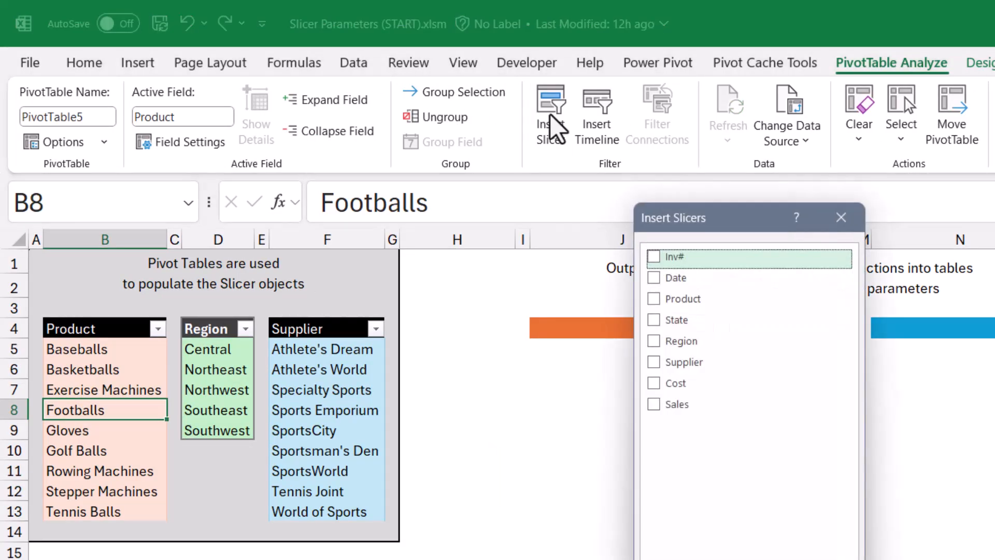
{"action": "left_click", "coordinate": [662, 300]}
{"action": "left_click", "coordinate": [666, 543]}
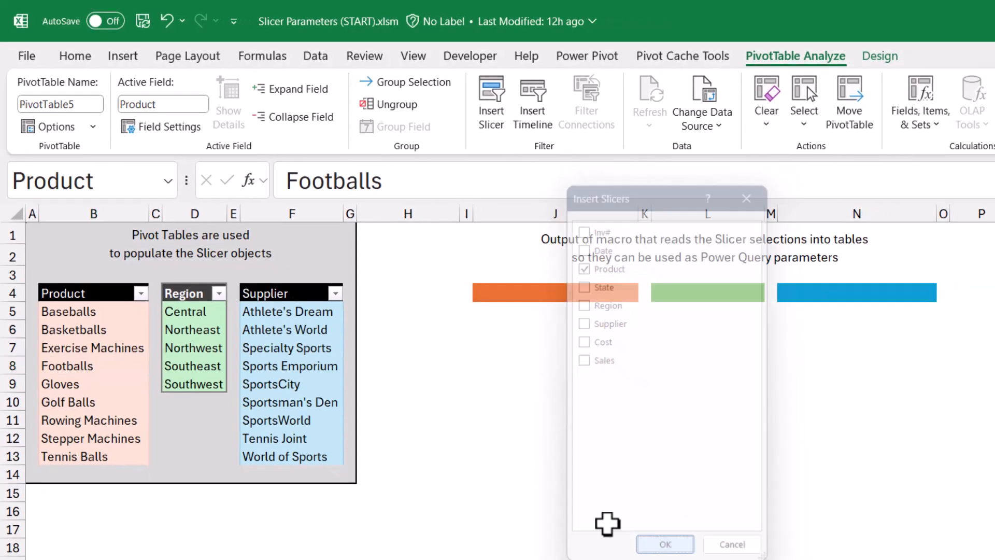
Clear the Product slicer's test selection and apply the orange dark slicer style to it.
{"action": "left_click", "coordinate": [396, 355]}
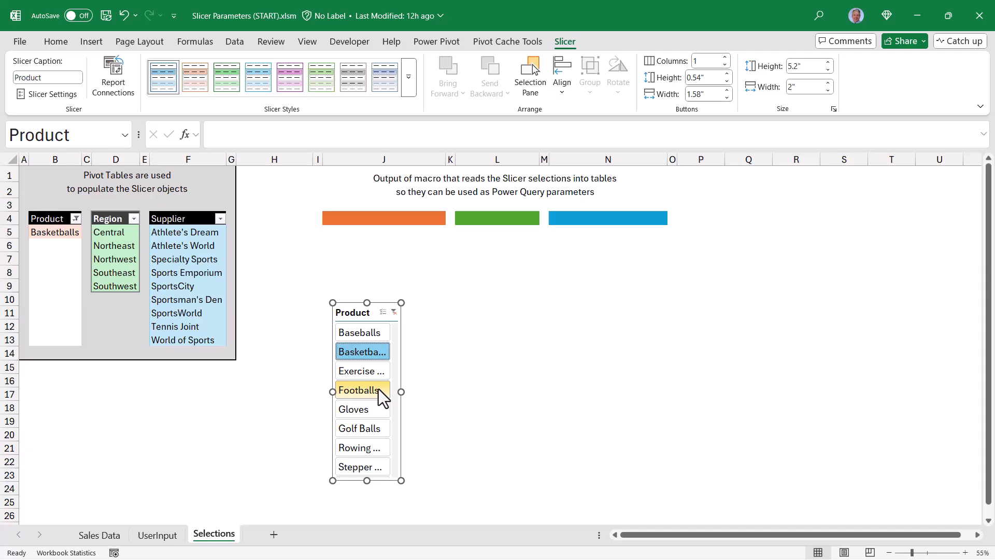
{"action": "left_click", "coordinate": [379, 388]}
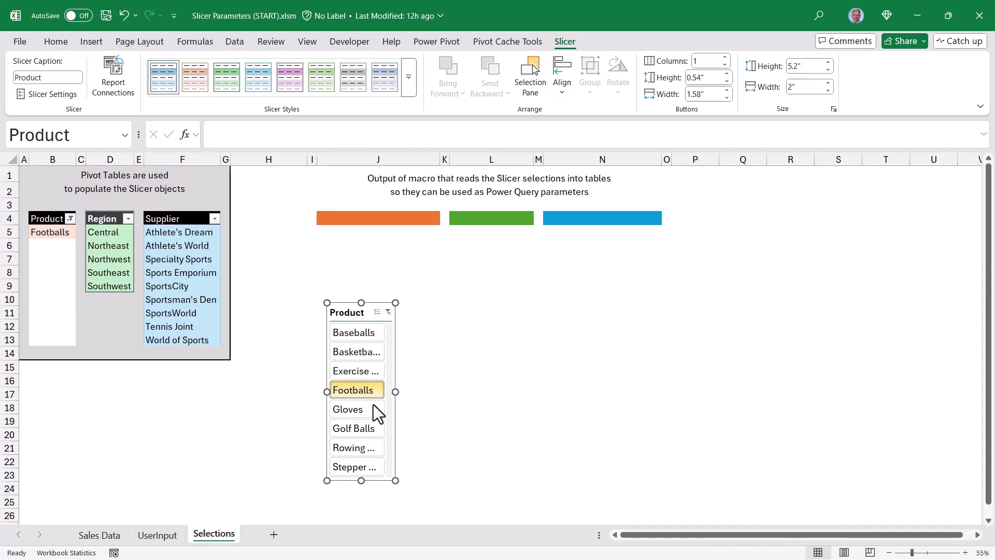
{"action": "left_click", "coordinate": [363, 428]}
{"action": "left_click", "coordinate": [388, 311]}
{"action": "left_click", "coordinate": [409, 76]}
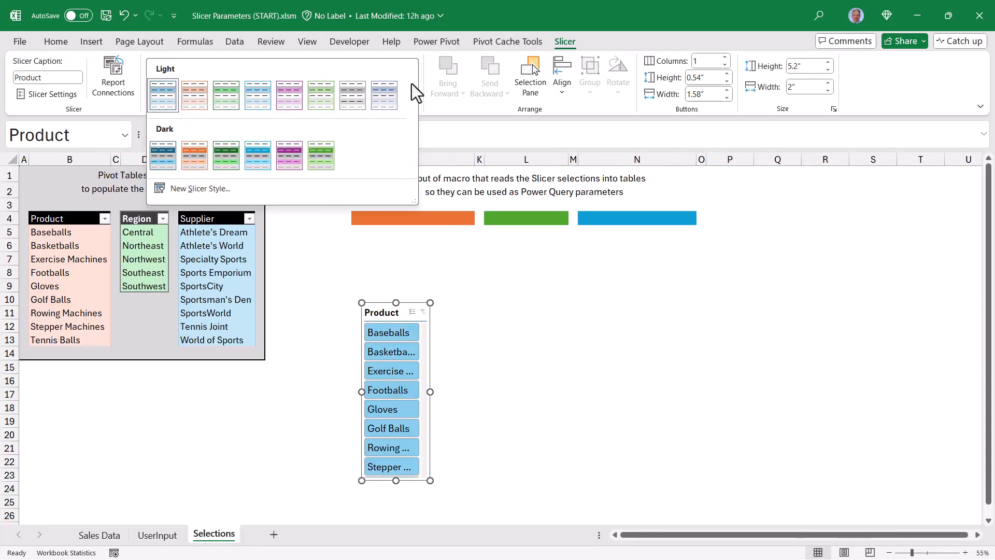
{"action": "left_click", "coordinate": [195, 154]}
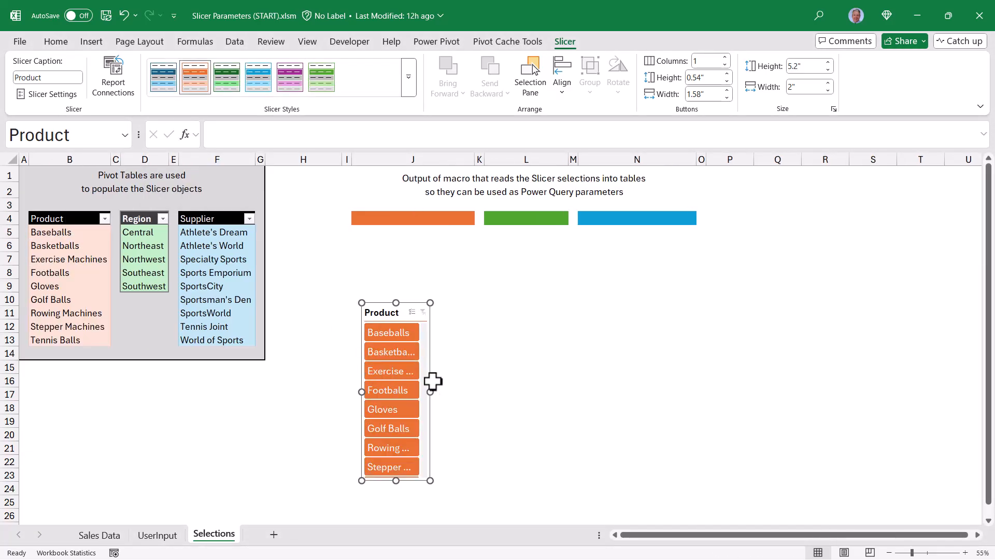
Insert a Region slicer from the Region pivot, position it beside the Product slicer, and apply the green style.
{"action": "left_click", "coordinate": [148, 232]}
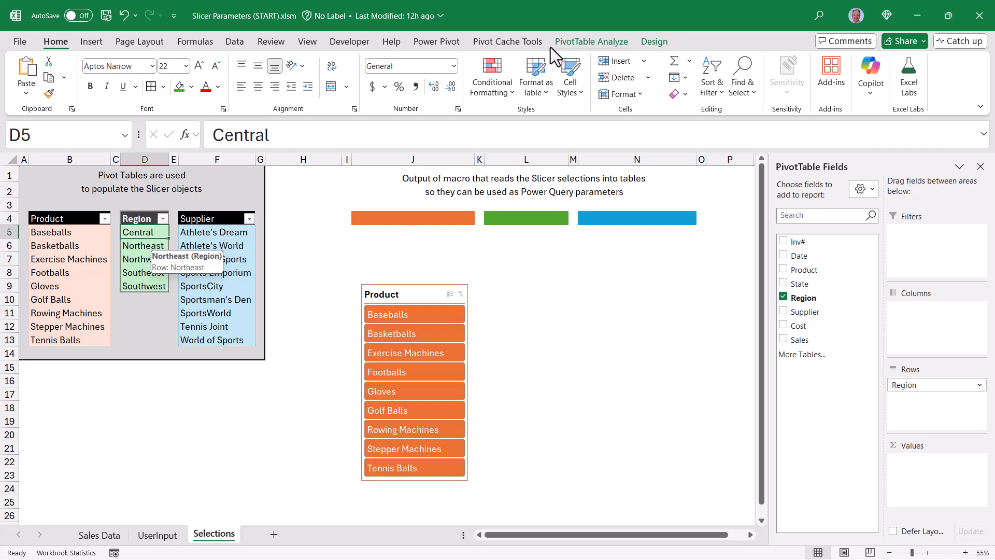
{"action": "left_click", "coordinate": [576, 39]}
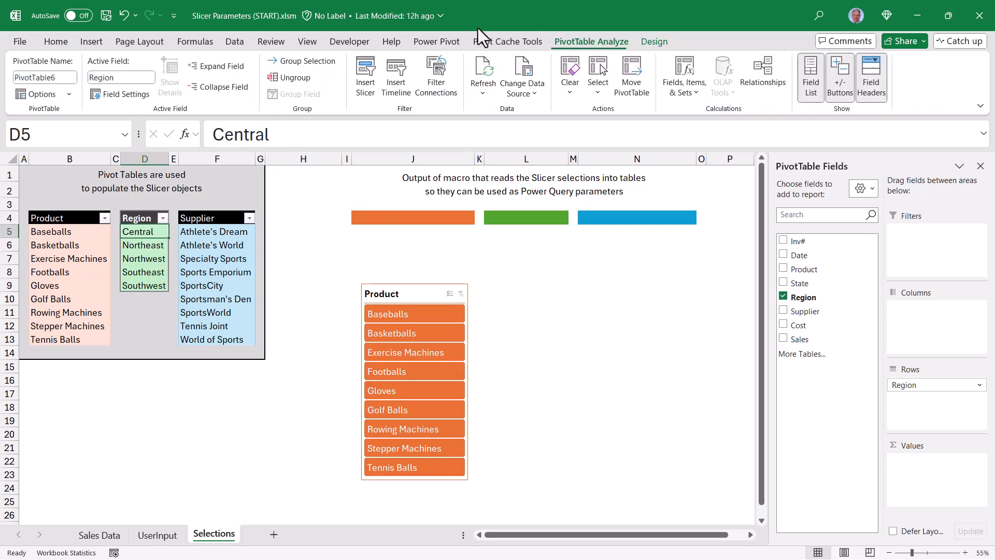
{"action": "left_click", "coordinate": [367, 75]}
{"action": "left_click", "coordinate": [437, 230]}
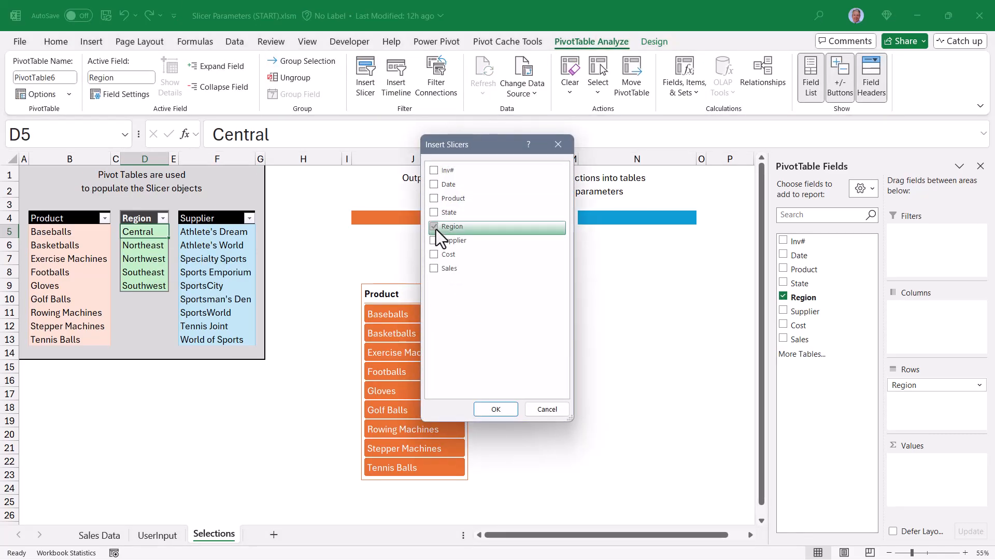
{"action": "key", "text": "Return"}
{"action": "left_click_drag", "start_coordinate": [545, 309], "coordinate": [531, 280]}
{"action": "left_click", "coordinate": [321, 76]}
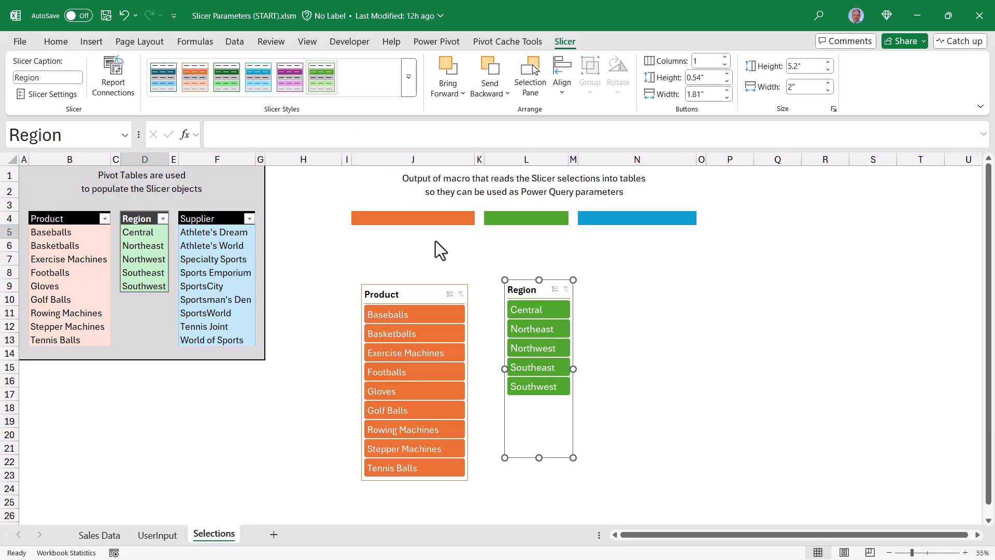
Insert a Supplier slicer from the Supplier pivot table.
{"action": "left_click", "coordinate": [637, 340]}
{"action": "left_click", "coordinate": [213, 246]}
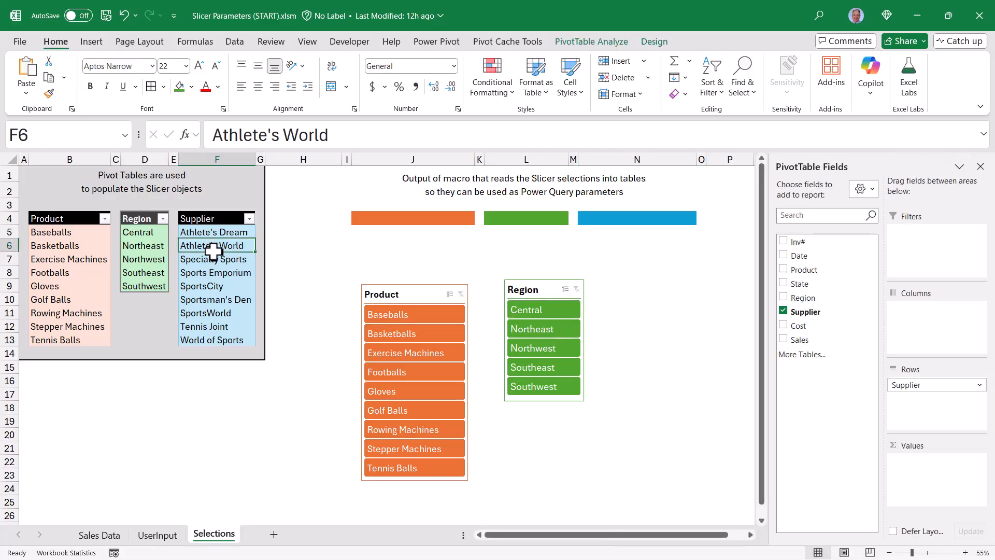
{"action": "left_click", "coordinate": [592, 42]}
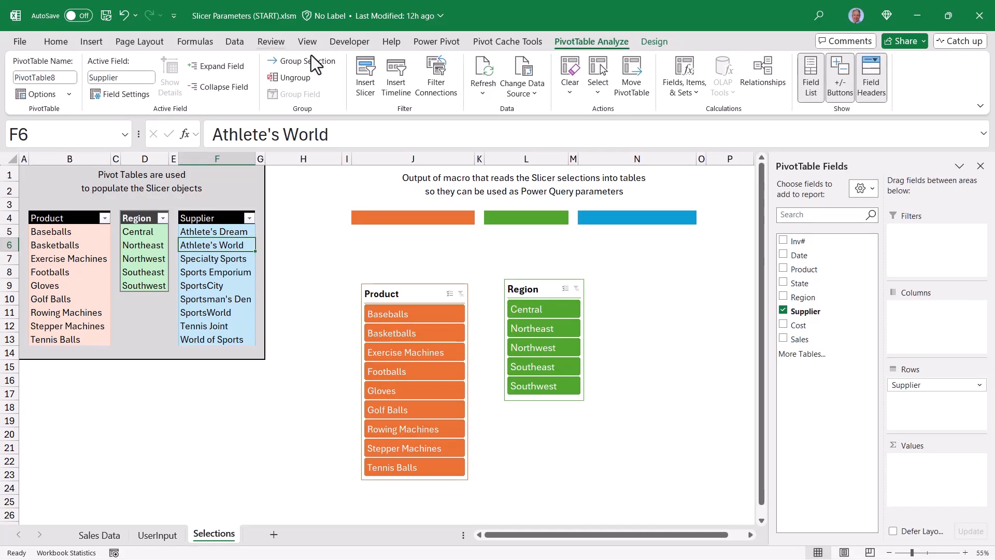
{"action": "left_click", "coordinate": [363, 73]}
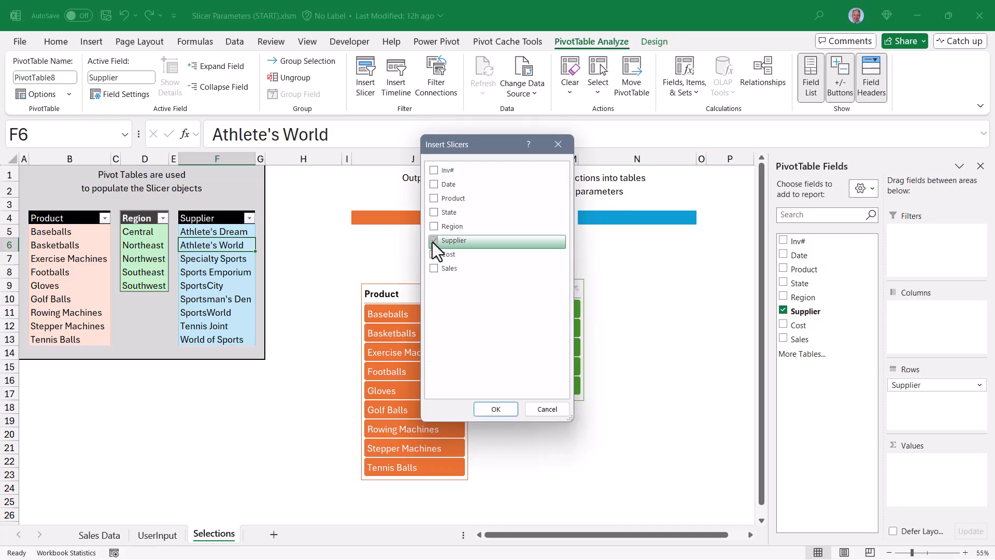
{"action": "key", "text": "Return"}
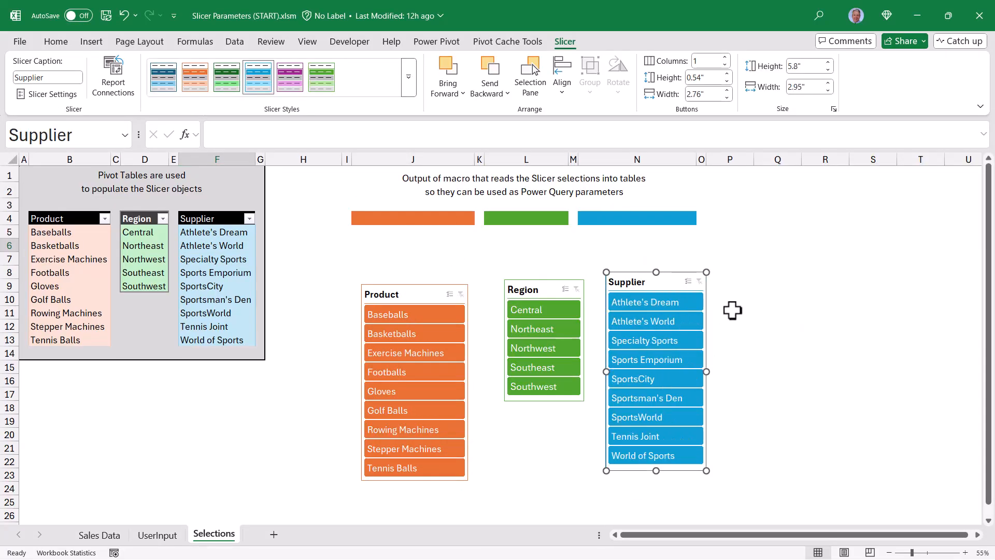
{"action": "left_click", "coordinate": [774, 257]}
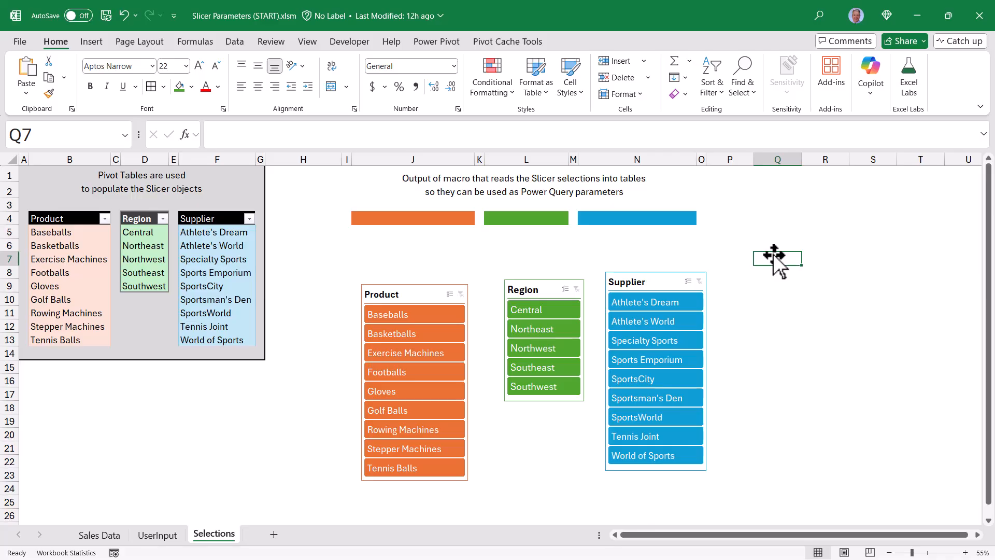
Move all three slicers to the UserInput sheet beneath the Slicer_Product, Slicer_Region and Slicer_Supplier labels.
{"action": "left_click", "coordinate": [418, 290]}
{"action": "left_click", "coordinate": [527, 290], "text": "ctrl"}
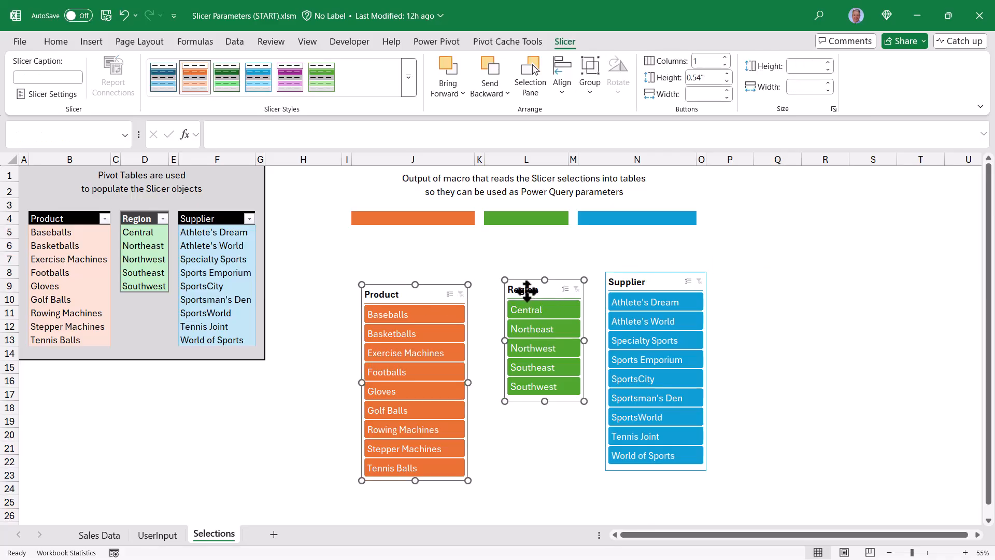
{"action": "left_click", "coordinate": [646, 285], "text": "ctrl"}
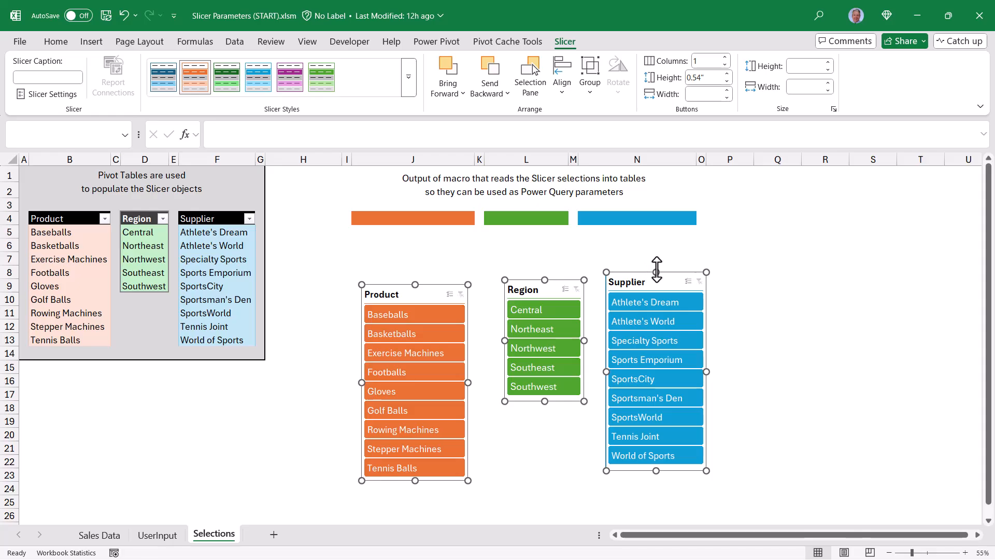
{"action": "key", "text": "ctrl+x"}
{"action": "left_click", "coordinate": [157, 535]}
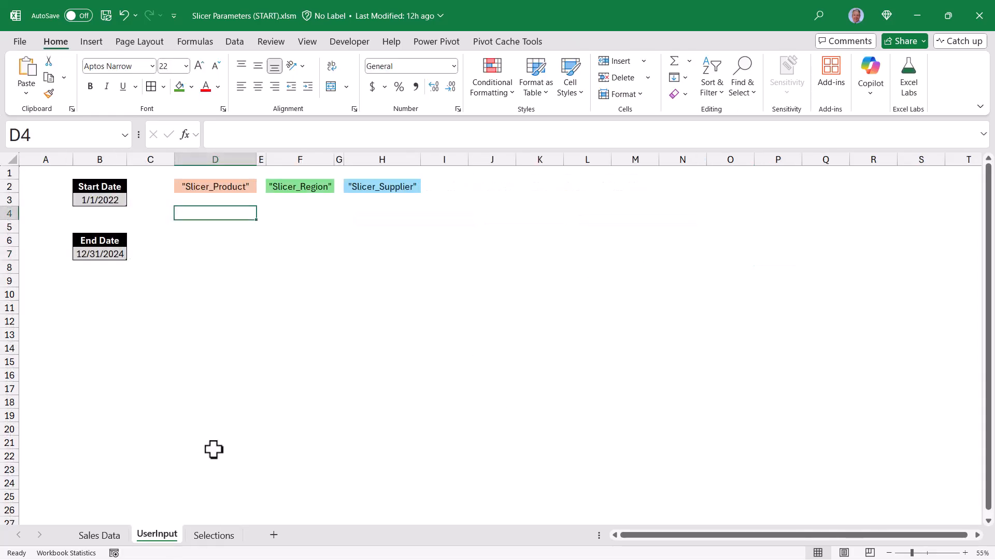
{"action": "key", "text": "ctrl+v"}
{"action": "left_click", "coordinate": [233, 220]}
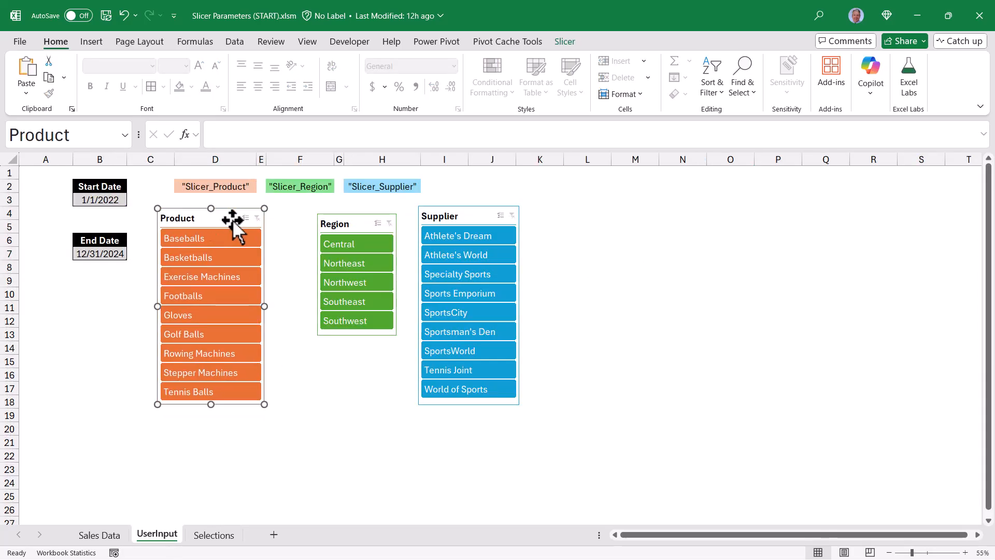
{"action": "left_click_drag", "start_coordinate": [337, 231], "coordinate": [285, 218]}
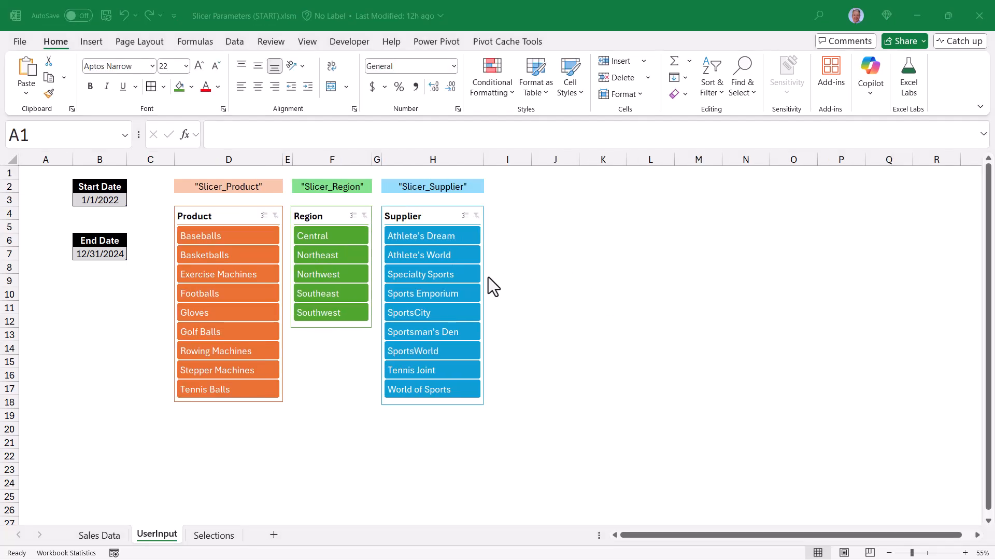
Pick Baseballs, Central and Athlete's Dream in the slicers and view the filtered pivots on the Selections sheet.
{"action": "left_click", "coordinate": [254, 238]}
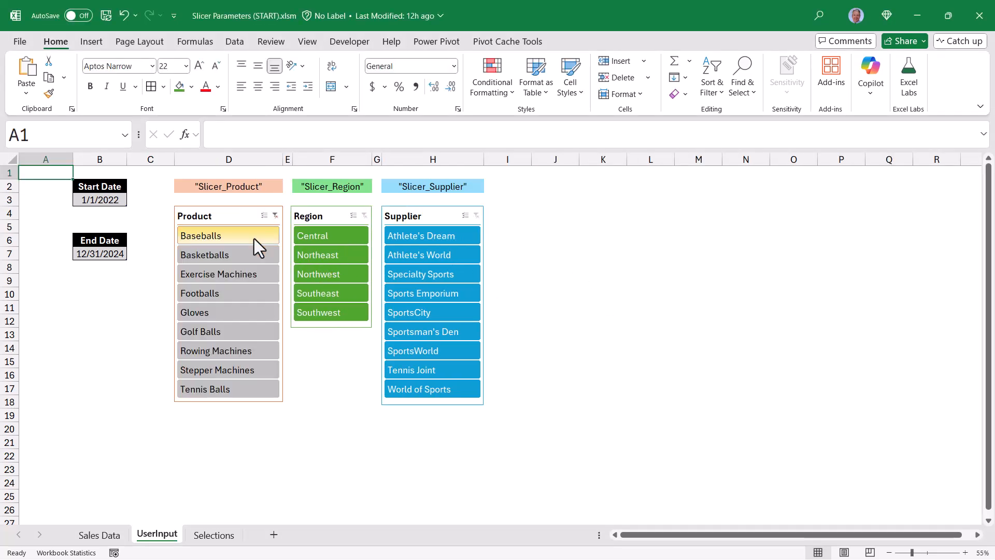
{"action": "left_click", "coordinate": [335, 238]}
{"action": "left_click", "coordinate": [437, 237]}
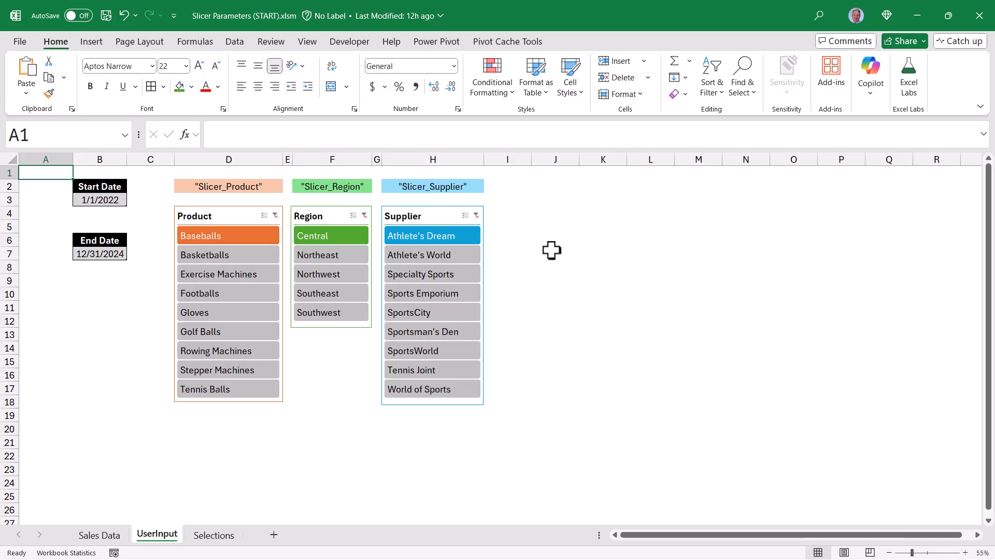
{"action": "left_click", "coordinate": [216, 537]}
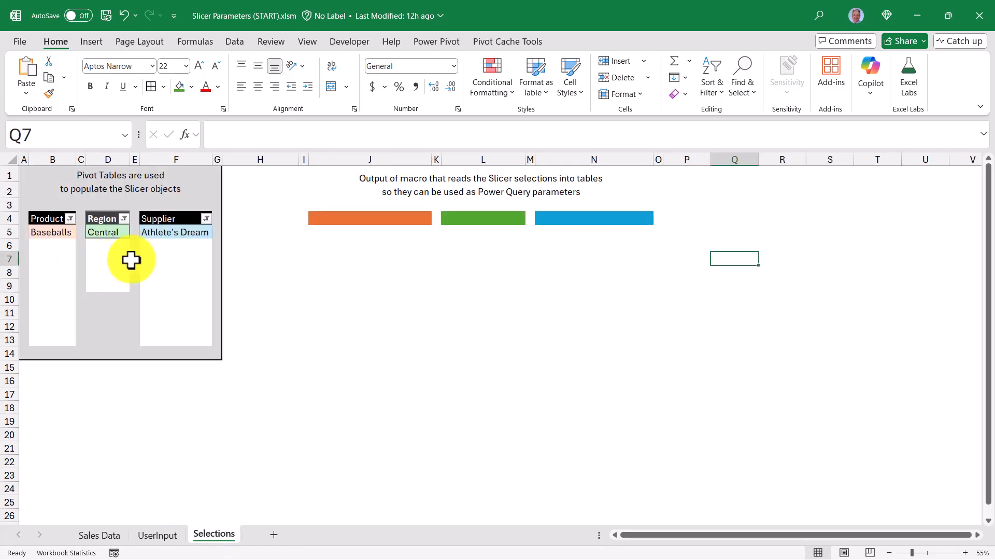
Select several items in each slicer and view the resulting pivot tables on the Selections sheet.
{"action": "key", "text": "ctrl+Page_Up"}
{"action": "left_click_drag", "start_coordinate": [229, 235], "coordinate": [240, 318]}
{"action": "left_click_drag", "start_coordinate": [316, 235], "coordinate": [320, 269]}
{"action": "left_click_drag", "start_coordinate": [434, 236], "coordinate": [432, 316]}
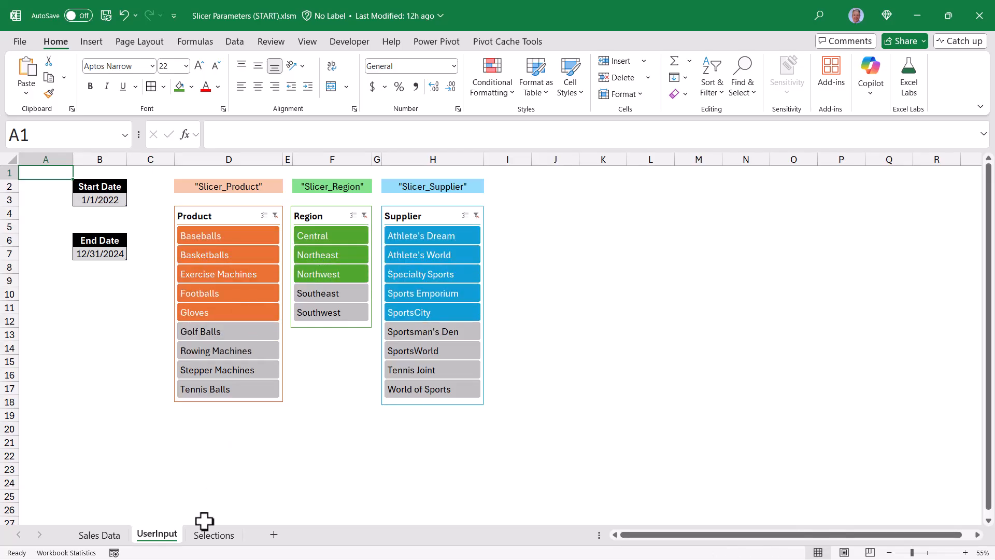
{"action": "left_click", "coordinate": [212, 535]}
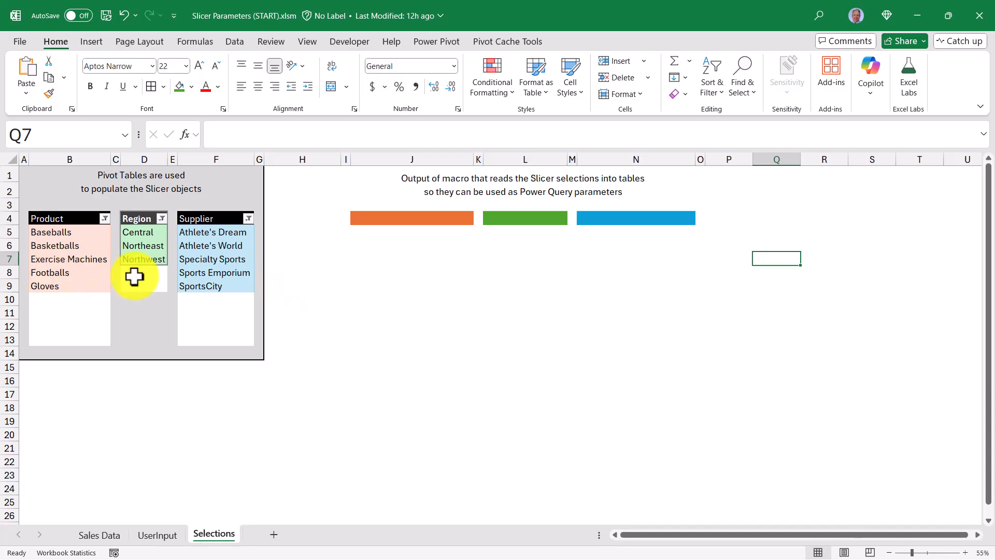
Clear the filters of all three slicers and return to the Selections sheet.
{"action": "key", "text": "ctrl+Page_Up"}
{"action": "left_click", "coordinate": [276, 215]}
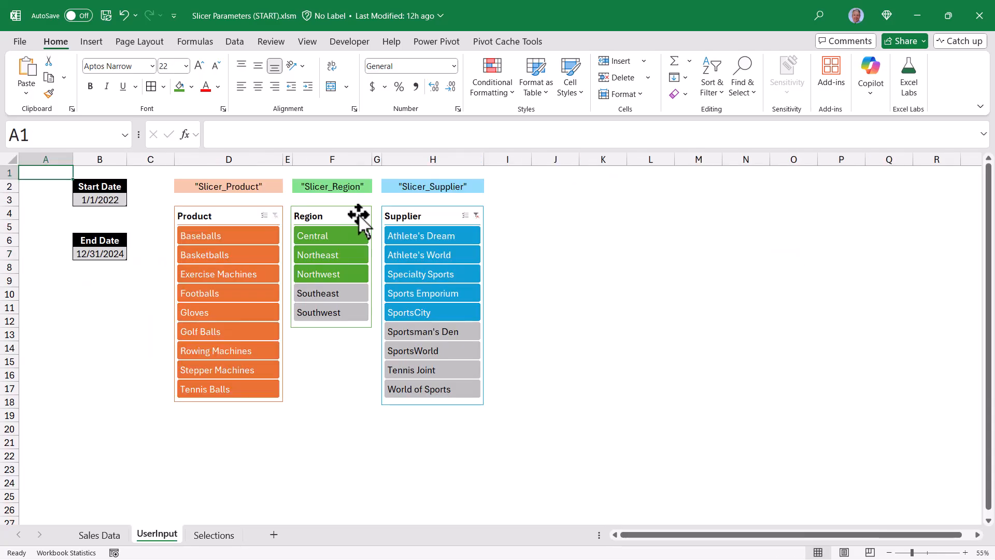
{"action": "left_click", "coordinate": [365, 216]}
{"action": "key", "text": "ctrl+Page_Down"}
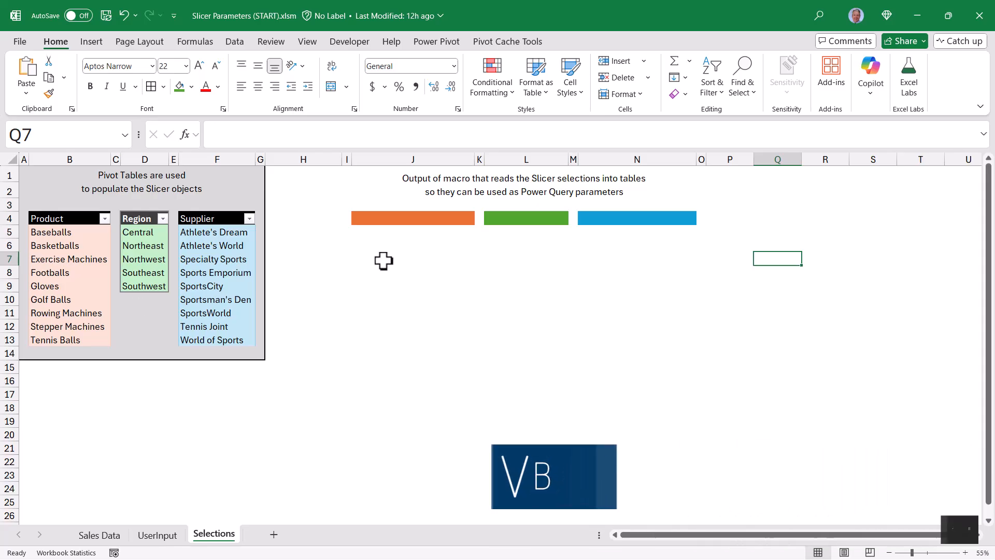
Examine the macro output area next to the pivot tables.
{"action": "left_click_drag", "start_coordinate": [418, 245], "coordinate": [431, 421]}
{"action": "left_click_drag", "start_coordinate": [548, 245], "coordinate": [550, 414]}
{"action": "left_click", "coordinate": [629, 243]}
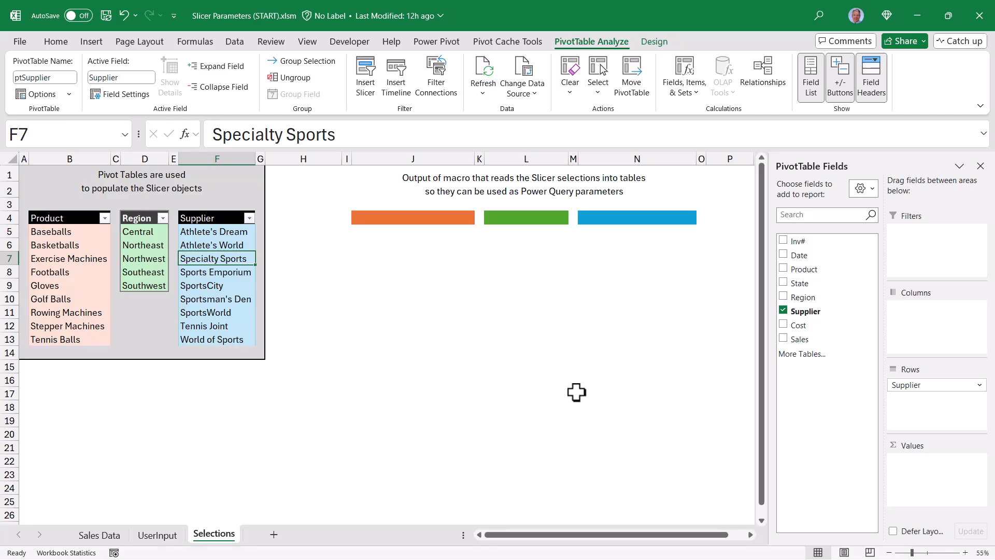
Open the VBA editor and import the ProcessSlicerInput.bas module into the Slicer Parameters project.
{"action": "key", "text": "alt"}
{"action": "key", "text": "alt+F11"}
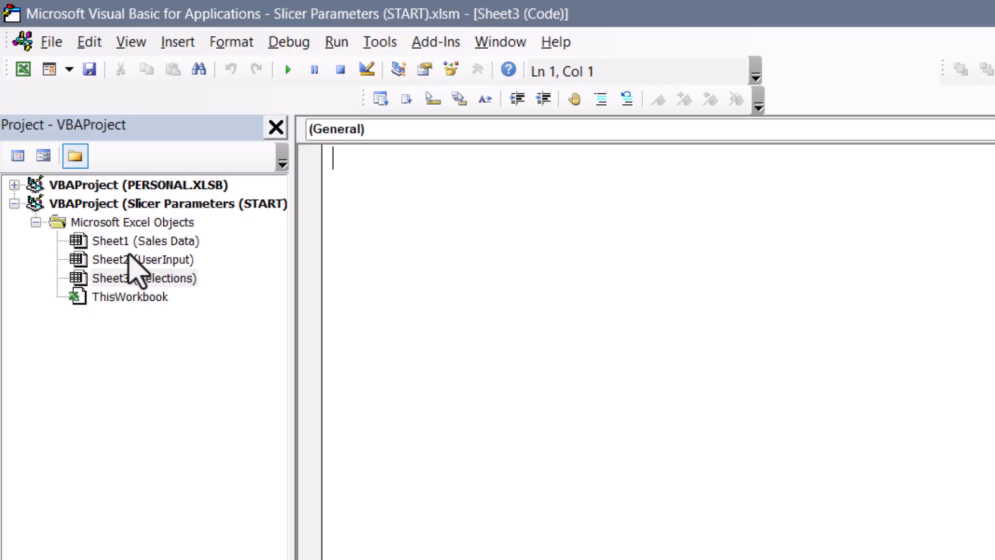
{"action": "left_click", "coordinate": [131, 42]}
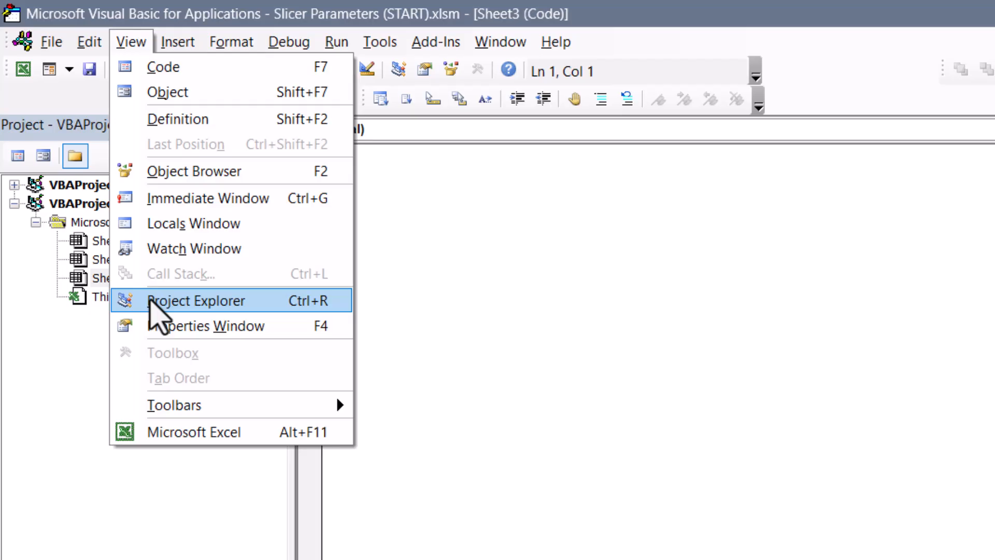
{"action": "left_click", "coordinate": [155, 301]}
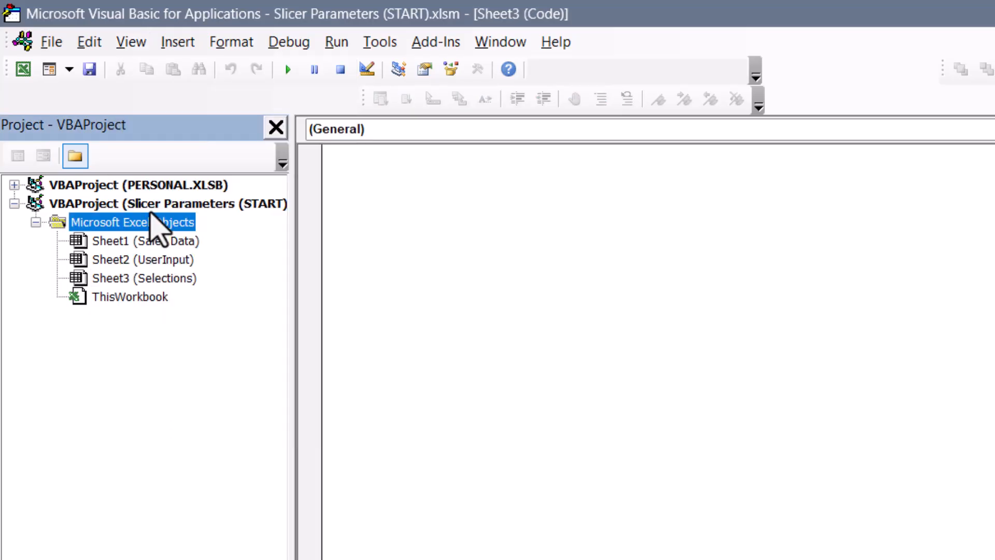
{"action": "left_click", "coordinate": [152, 261]}
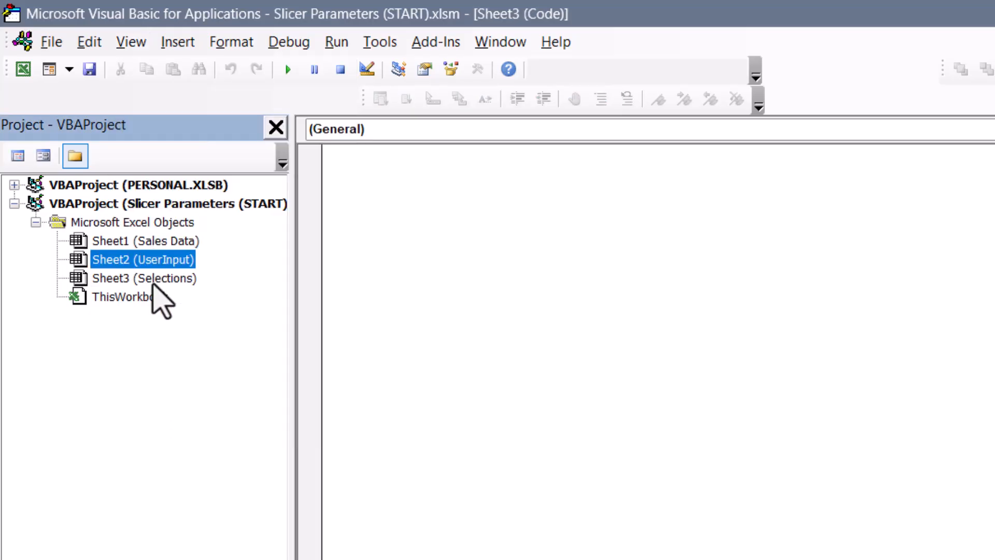
{"action": "left_click", "coordinate": [153, 282]}
{"action": "right_click", "coordinate": [154, 281]}
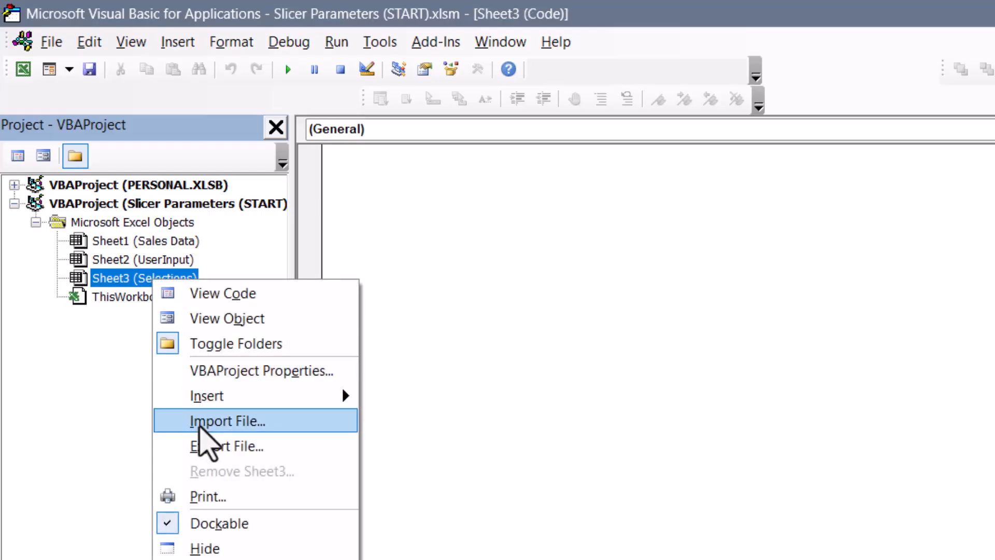
{"action": "left_click", "coordinate": [216, 422]}
{"action": "left_click", "coordinate": [472, 282]}
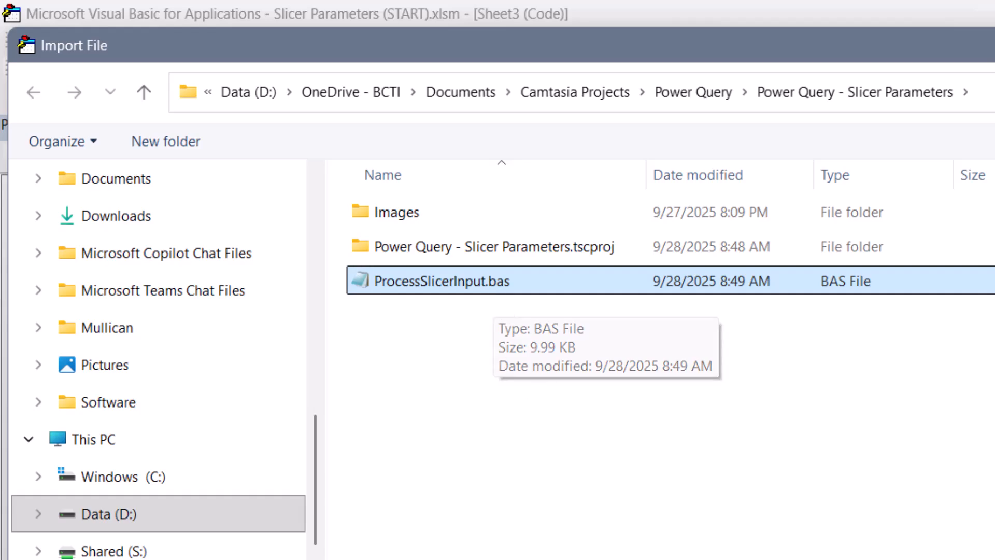
{"action": "key", "text": "Return"}
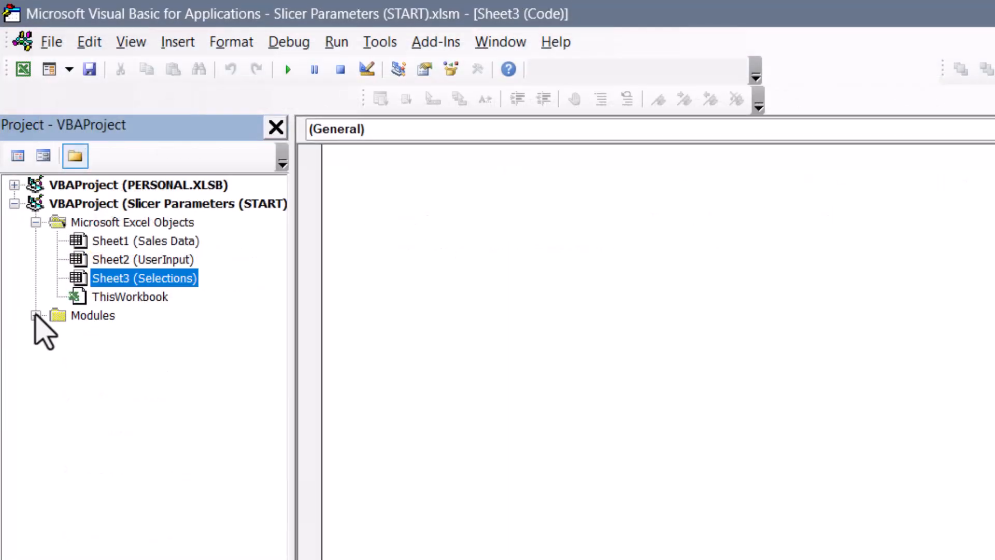
Open the ProcessSlicerInput module, scroll through its code, and close the VBA editor.
{"action": "left_click", "coordinate": [36, 315]}
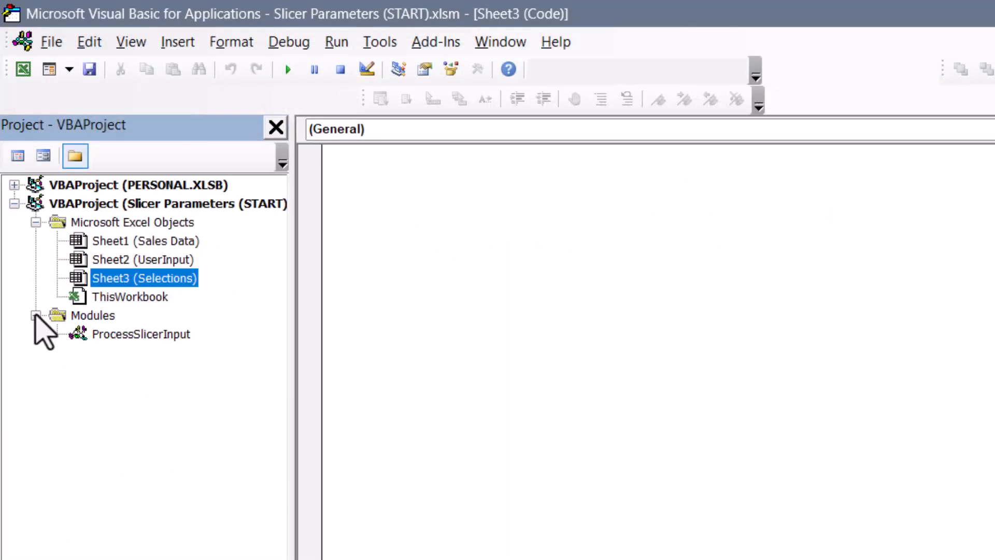
{"action": "double_click", "coordinate": [174, 334]}
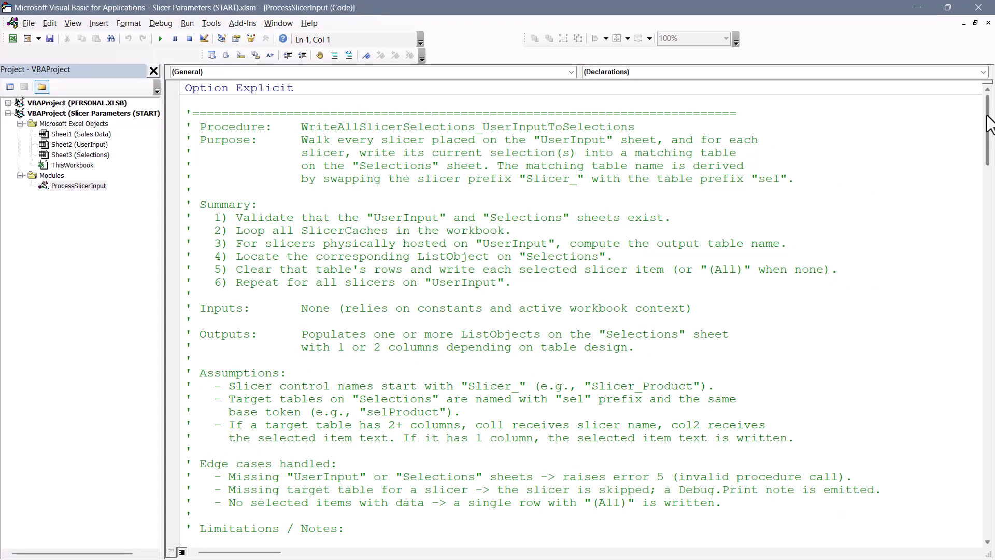
{"action": "left_click_drag", "start_coordinate": [988, 124], "coordinate": [994, 470]}
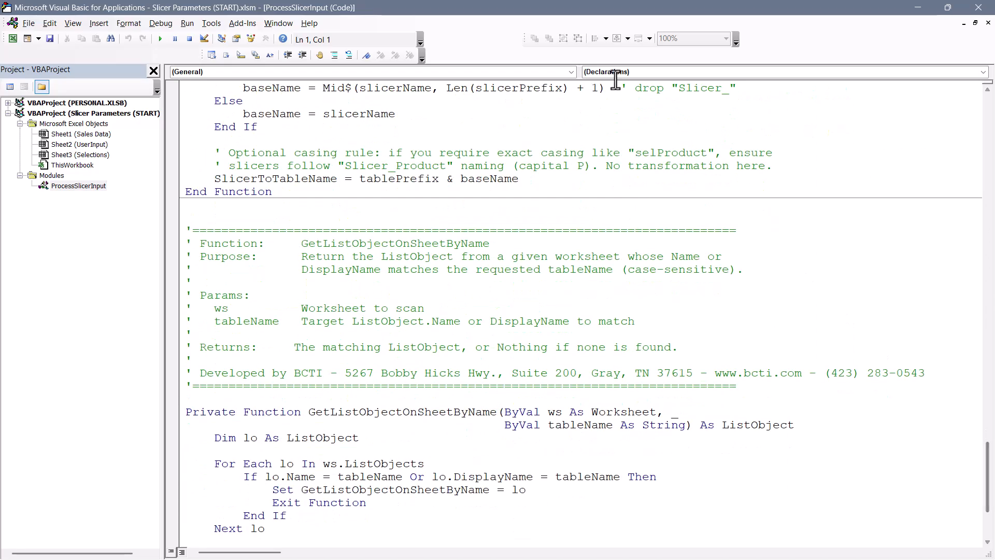
{"action": "left_click", "coordinate": [978, 7]}
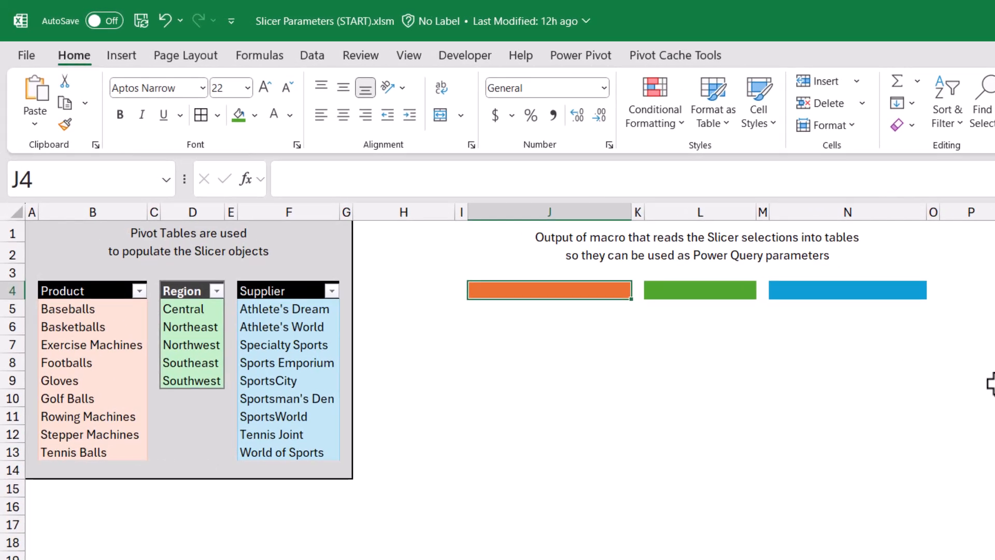
Enter the headers Product, Region and Supplier in cells J4, L4 and N4.
{"action": "type", "text": "Produc"}
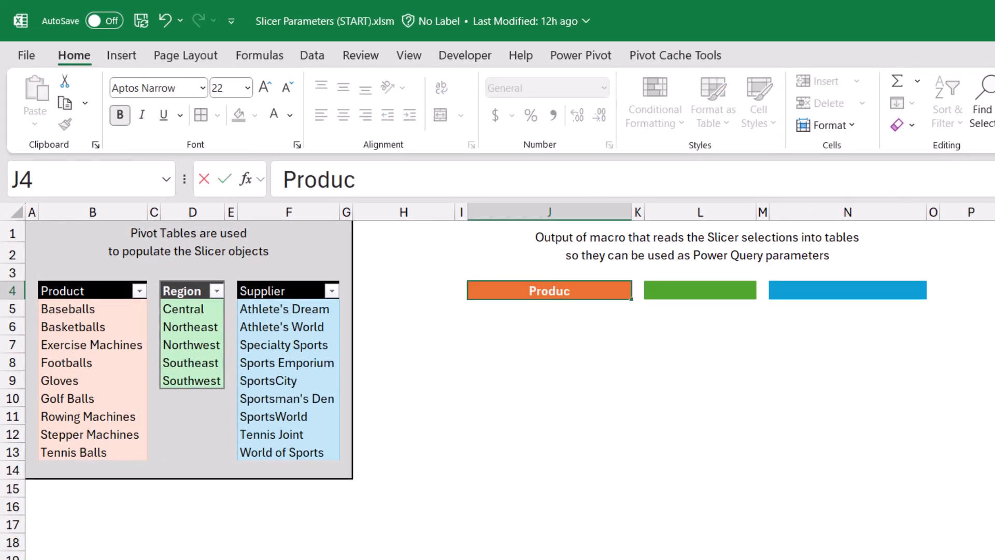
{"action": "type", "text": "t"}
{"action": "key", "text": "Tab"}
{"action": "key", "text": "Tab"}
{"action": "type", "text": "Region"}
{"action": "key", "text": "Tab"}
{"action": "key", "text": "Tab"}
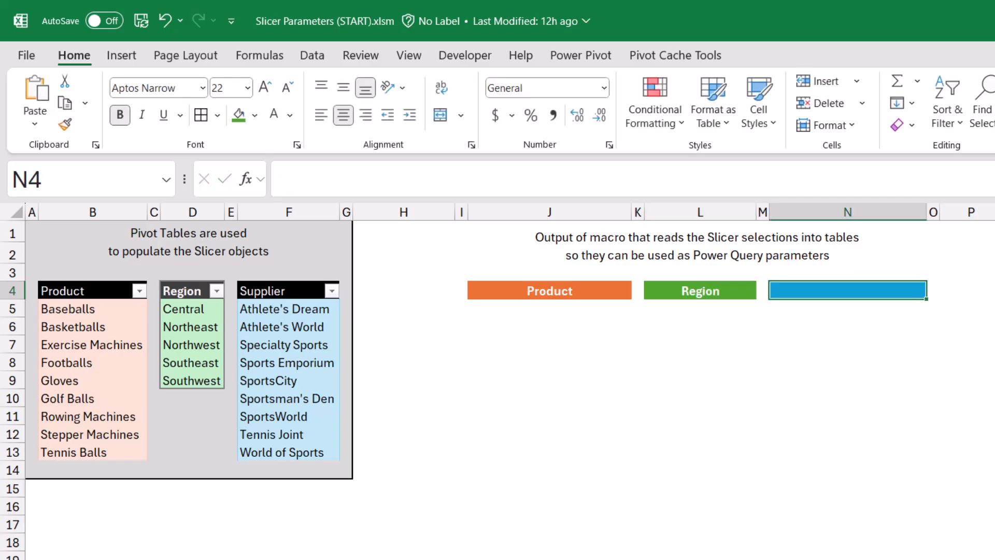
{"action": "type", "text": "Supplier"}
{"action": "key", "text": "Return"}
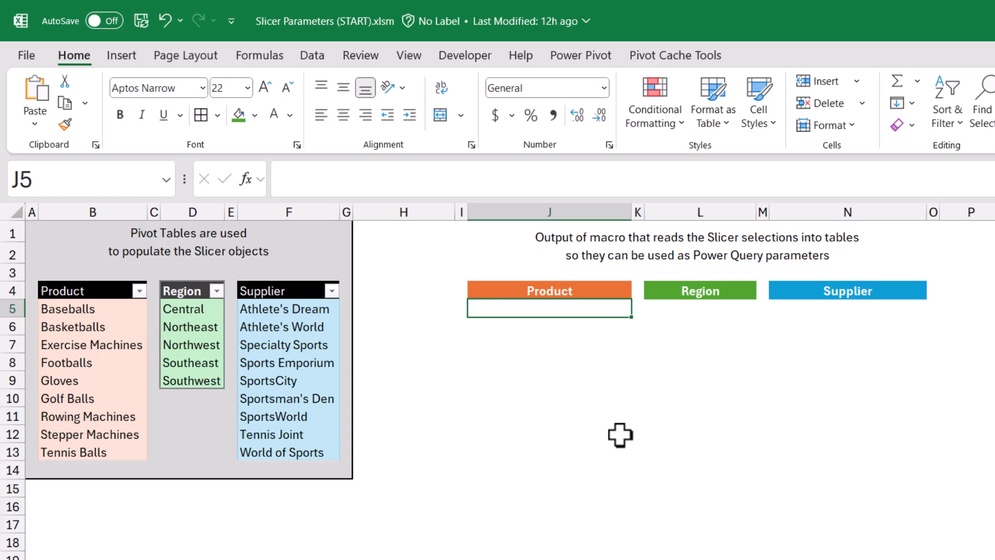
Enter placeholder values AAA, BBB and CCC beneath the three headers in row 5.
{"action": "type", "text": "AAA"}
{"action": "key", "text": "Tab"}
{"action": "key", "text": "Tab"}
{"action": "type", "text": "BBB"}
{"action": "key", "text": "Tab"}
{"action": "key", "text": "Tab"}
{"action": "type", "text": "CCC"}
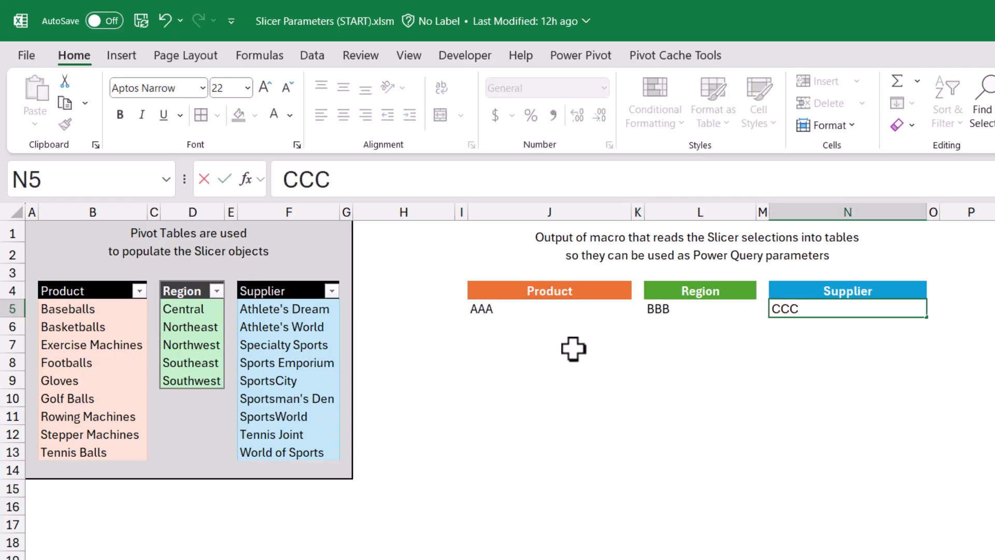
Convert each header and placeholder pair into its own table with headers.
{"action": "left_click_drag", "start_coordinate": [542, 289], "coordinate": [541, 310]}
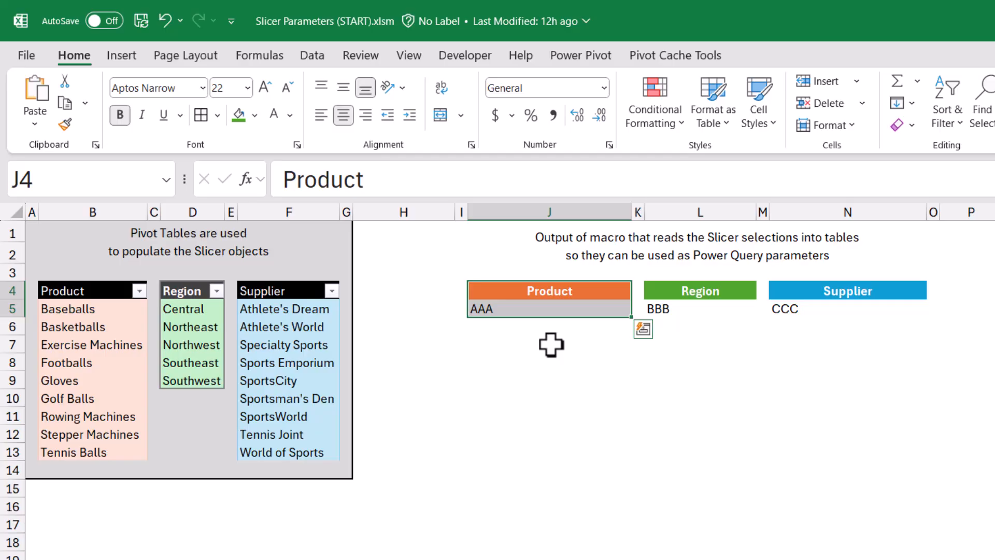
{"action": "key", "text": "ctrl+t"}
{"action": "key", "text": "Return"}
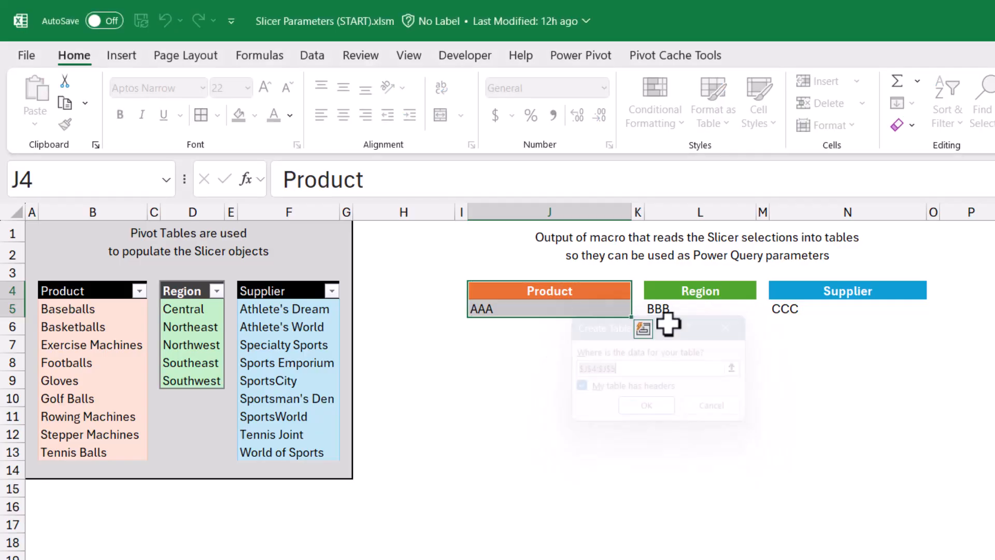
{"action": "left_click_drag", "start_coordinate": [700, 290], "coordinate": [718, 311]}
{"action": "key", "text": "ctrl+t"}
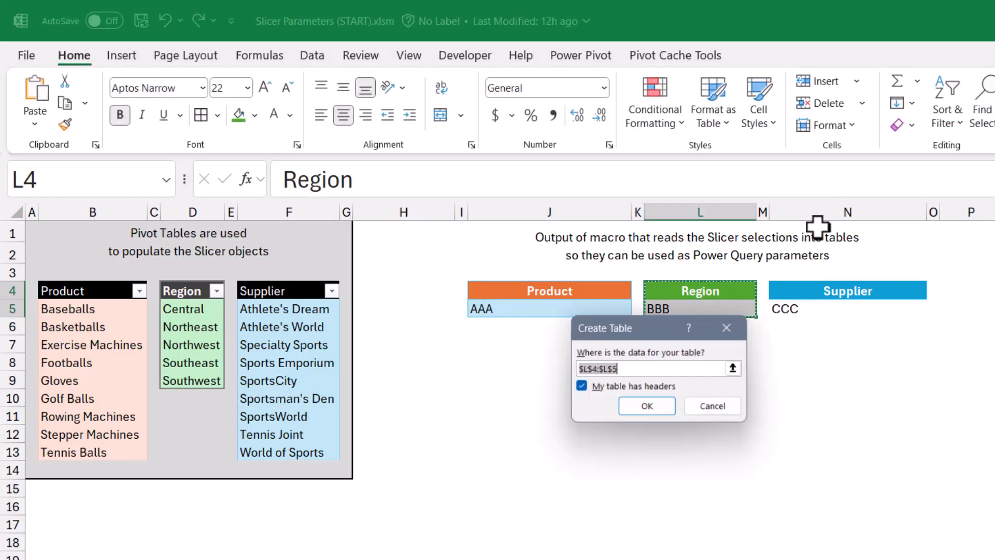
{"action": "key", "text": "Return"}
{"action": "left_click_drag", "start_coordinate": [808, 294], "coordinate": [871, 308]}
{"action": "key", "text": "ctrl+t"}
{"action": "key", "text": "Return"}
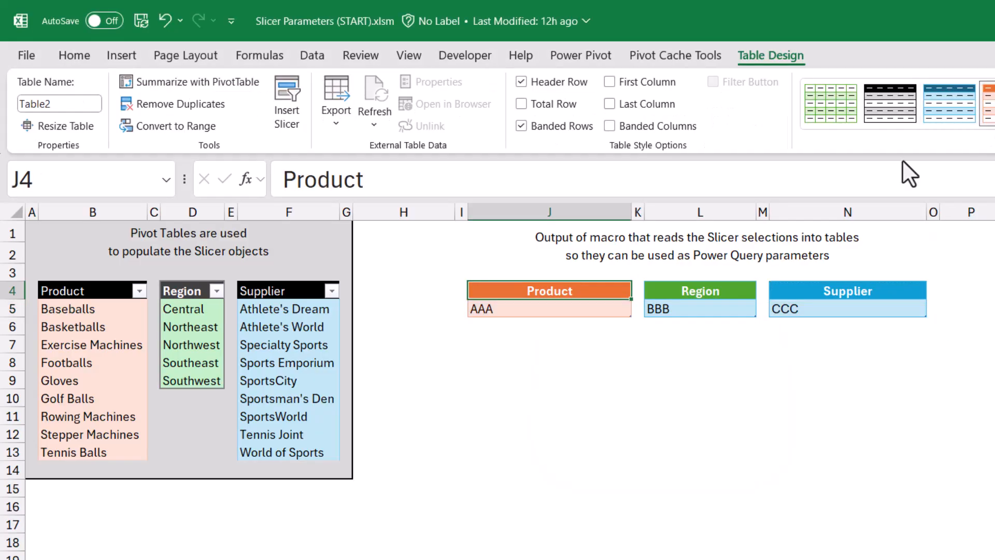
Rename the Product table to selProduct.
{"action": "left_click", "coordinate": [733, 298]}
{"action": "left_click_drag", "start_coordinate": [574, 308], "coordinate": [798, 310]}
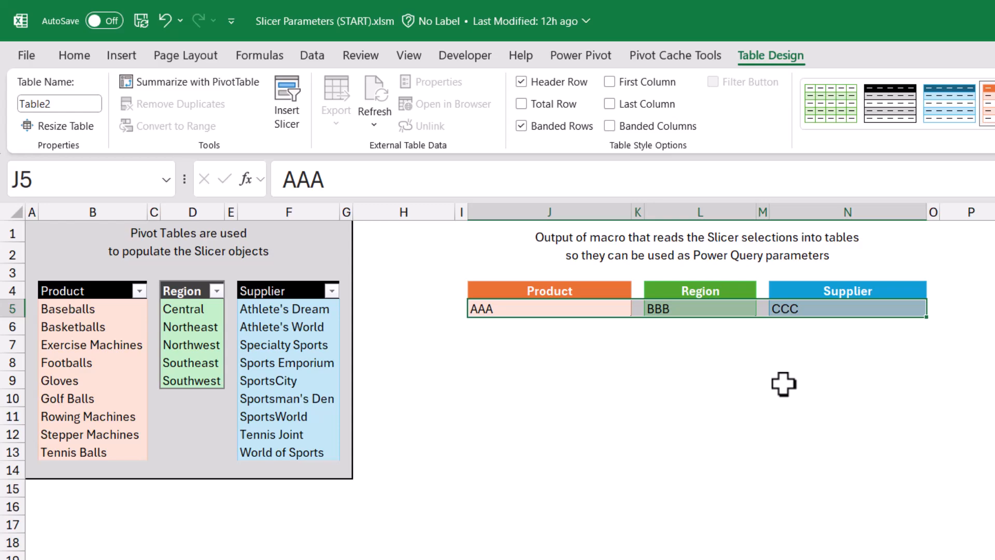
{"action": "key", "text": "Up"}
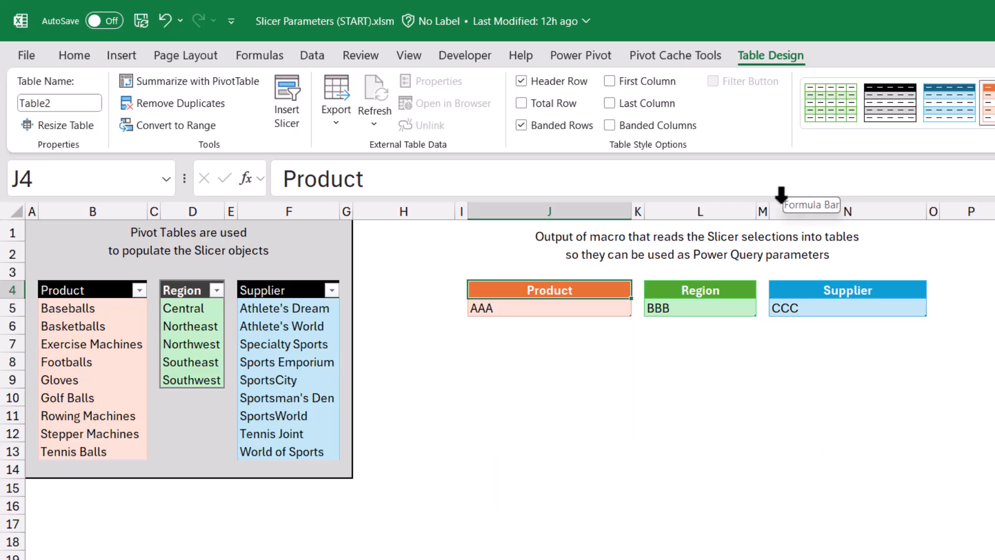
{"action": "left_click", "coordinate": [89, 105]}
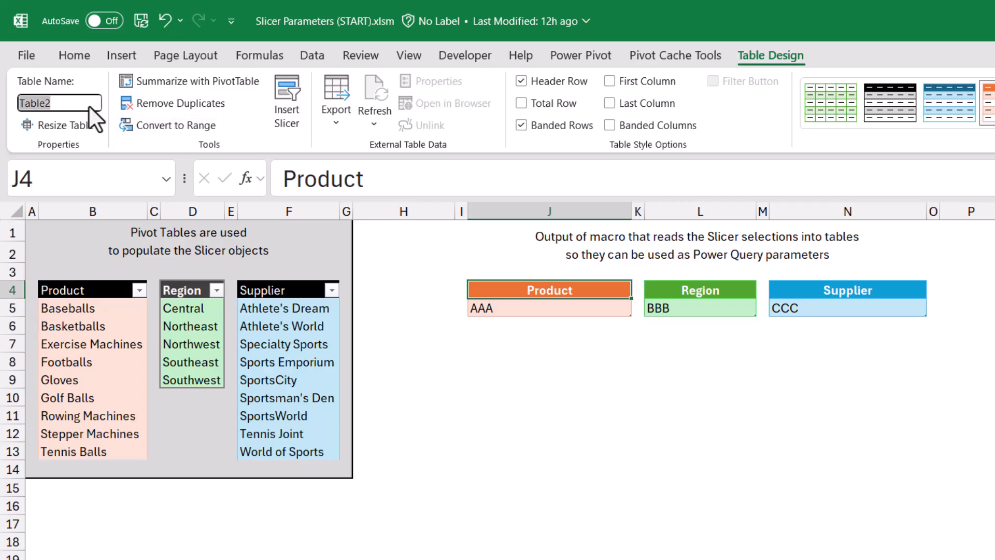
{"action": "type", "text": "selProduct"}
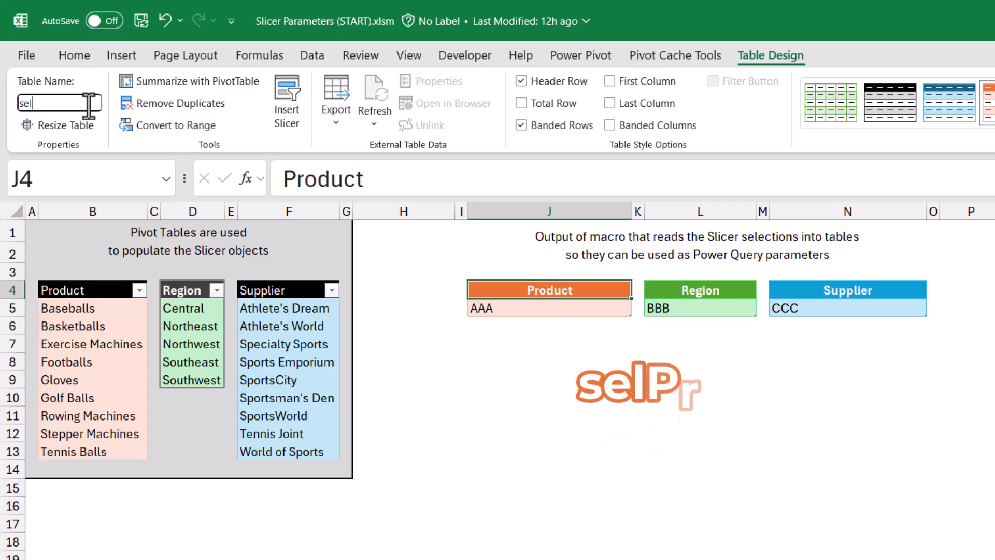
{"action": "key", "text": "Return"}
Rename the Region table to selRegion.
{"action": "key", "text": "Right"}
{"action": "key", "text": "Right"}
{"action": "left_click", "coordinate": [63, 102]}
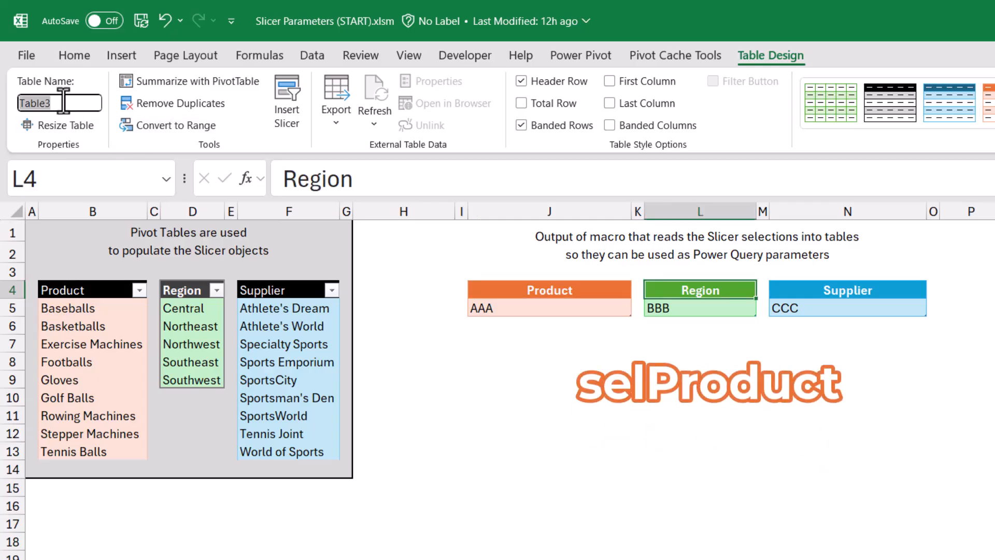
{"action": "type", "text": "selRegion"}
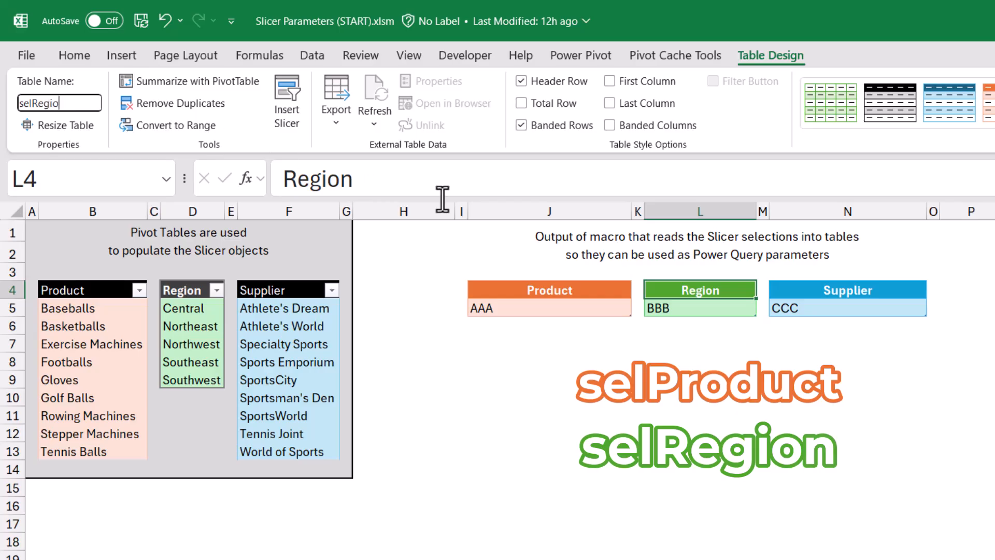
{"action": "key", "text": "Return"}
Rename the Supplier table to selSupplier.
{"action": "key", "text": "Right"}
{"action": "key", "text": "Right"}
{"action": "left_click", "coordinate": [89, 102]}
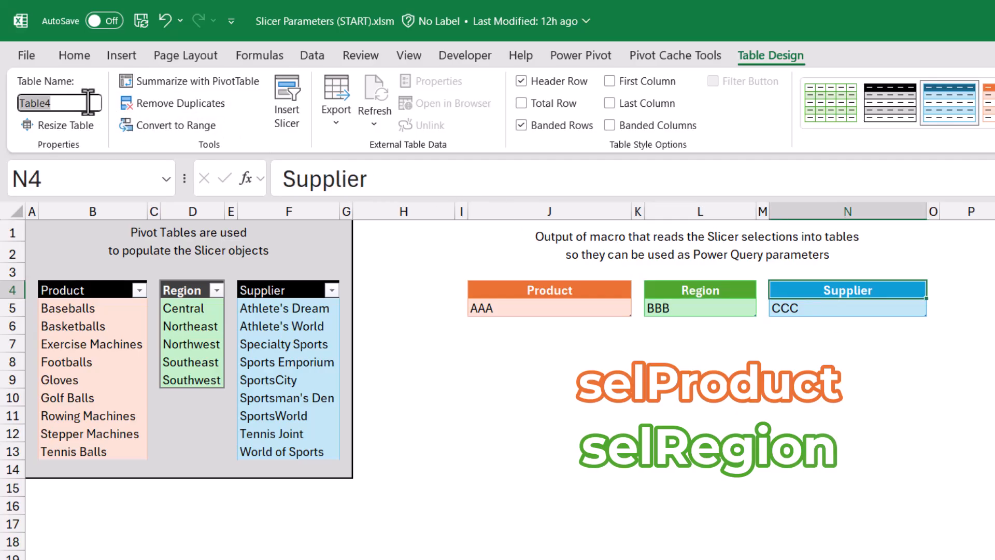
{"action": "type", "text": "selSup"}
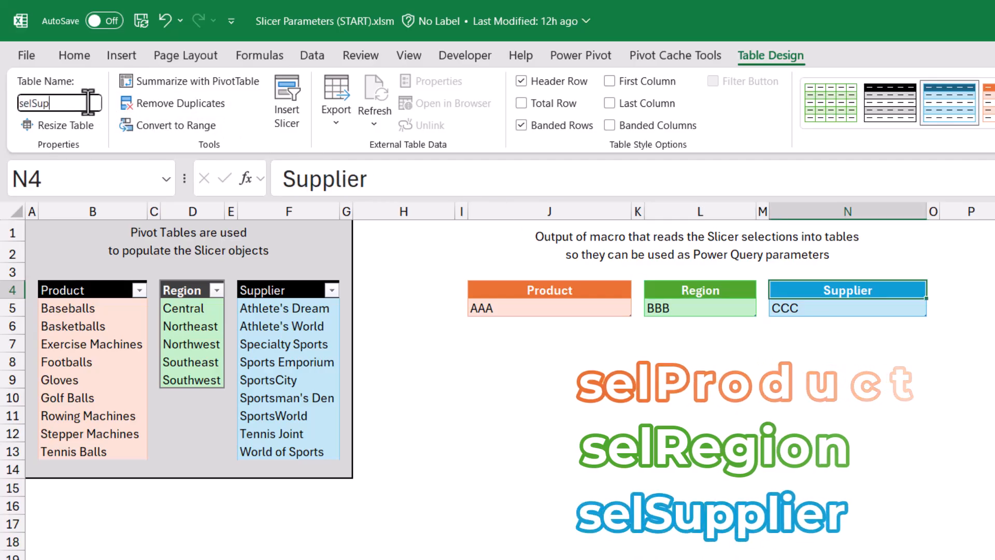
{"action": "type", "text": "plier"}
{"action": "key", "text": "Return"}
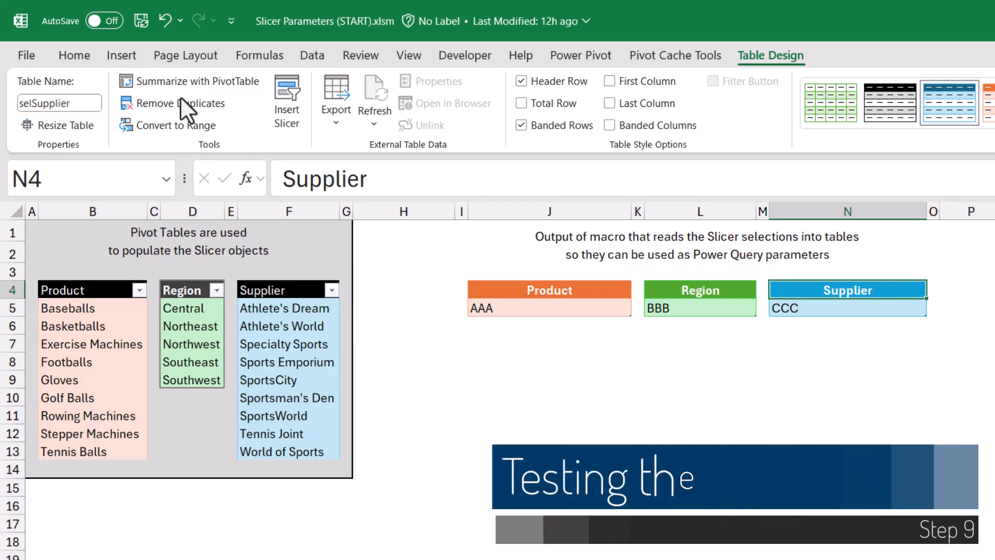
Insert a running-person icon found by searching the stock icons for run.
{"action": "left_click", "coordinate": [120, 52]}
{"action": "left_click", "coordinate": [267, 124]}
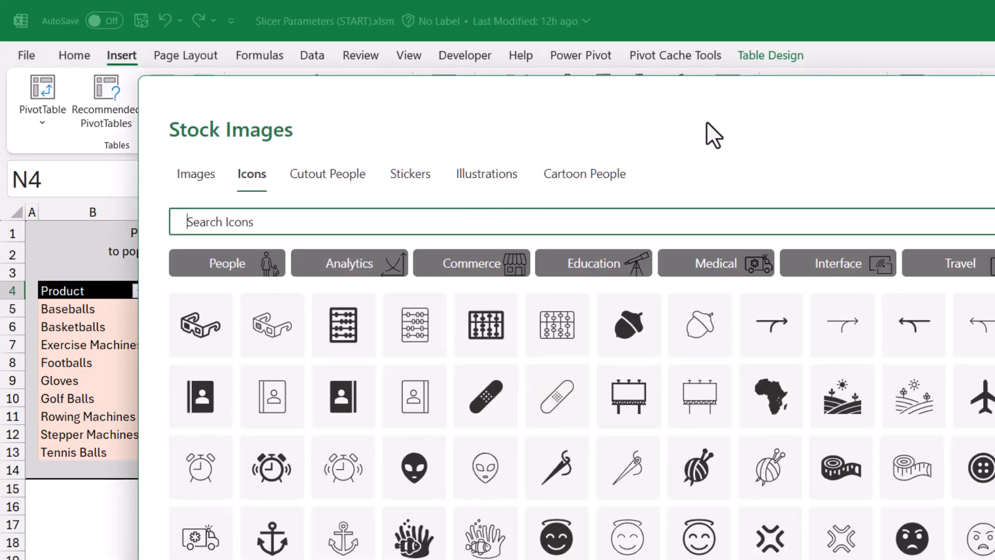
{"action": "type", "text": "run"}
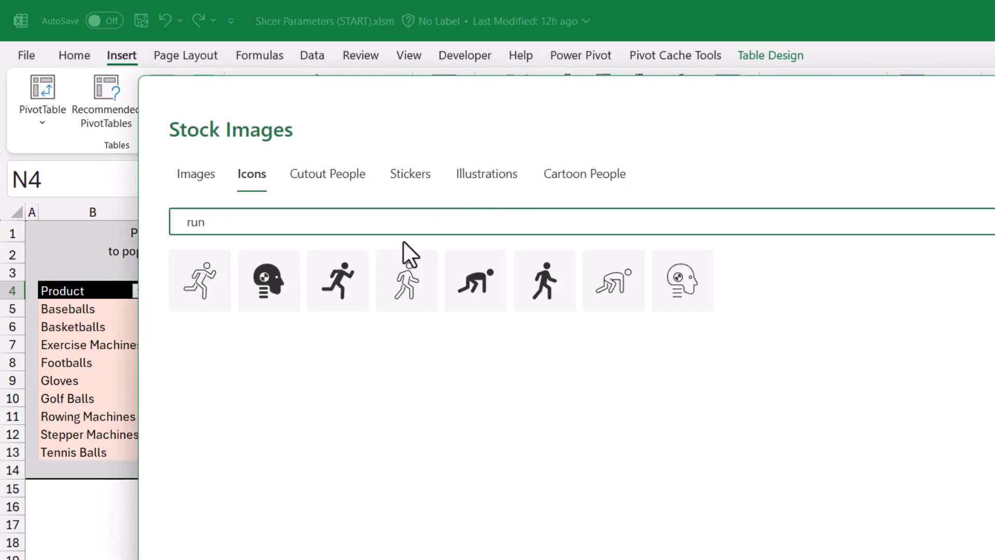
{"action": "left_click", "coordinate": [338, 283]}
{"action": "left_click", "coordinate": [915, 527]}
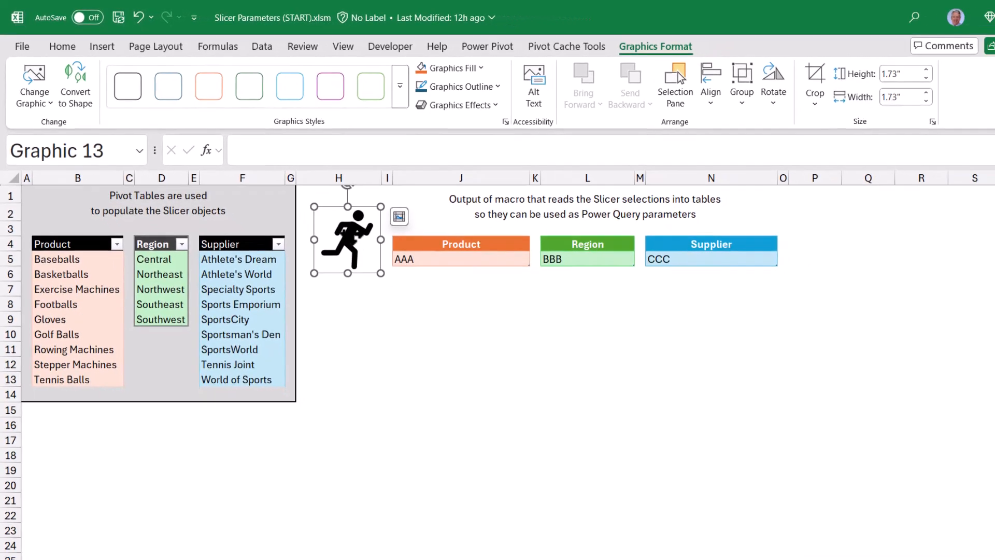
Assign the WriteAllSlicerSelections_UserInputToSelections macro to the runner icon and run it from the icon.
{"action": "right_click", "coordinate": [423, 280]}
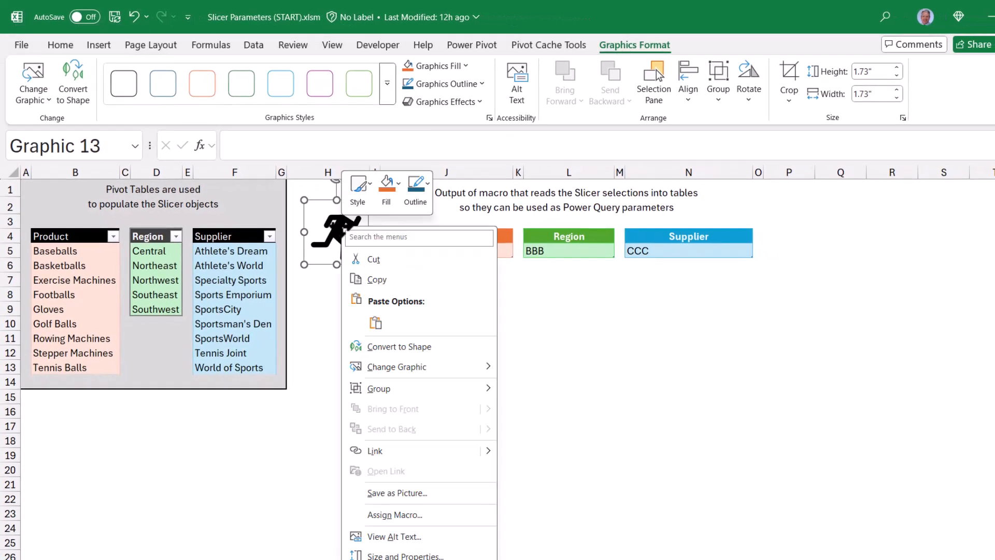
{"action": "left_click", "coordinate": [394, 515]}
{"action": "left_click", "coordinate": [278, 492]}
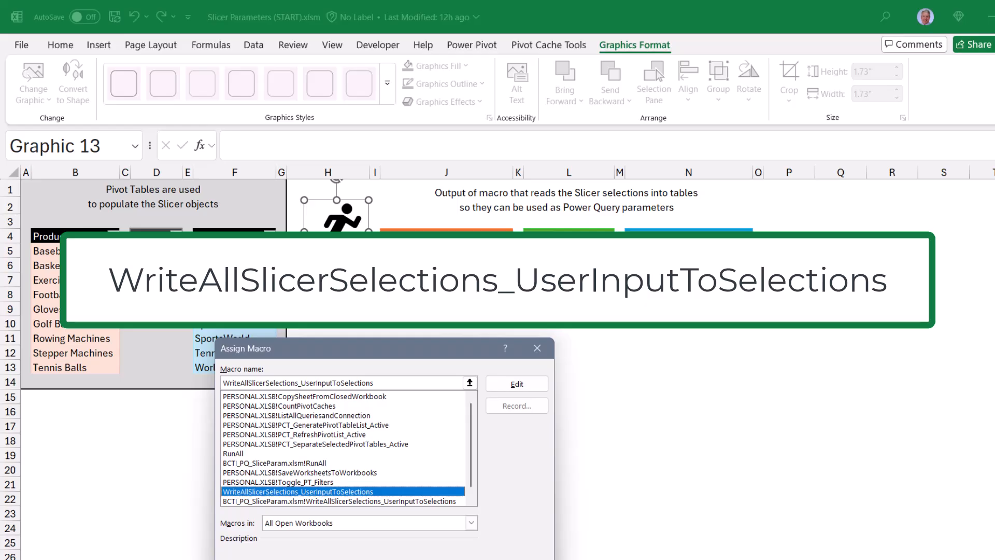
{"action": "key", "text": "Return"}
{"action": "left_click", "coordinate": [363, 322]}
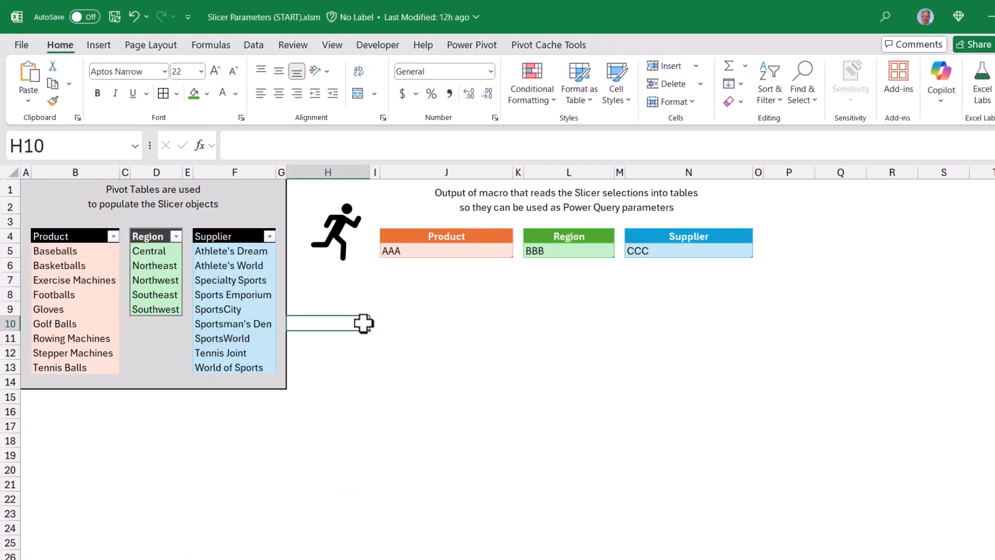
{"action": "left_click", "coordinate": [342, 240]}
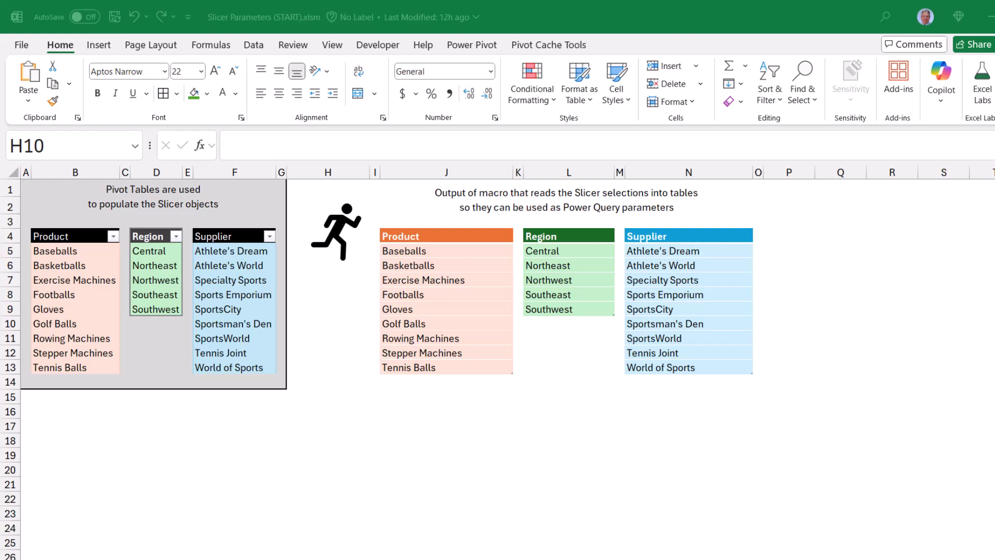
Filter the slicers to products Baseballs through Gloves and regions Central and Northeast, and run the macro from the runner icon.
{"action": "left_click", "coordinate": [181, 559]}
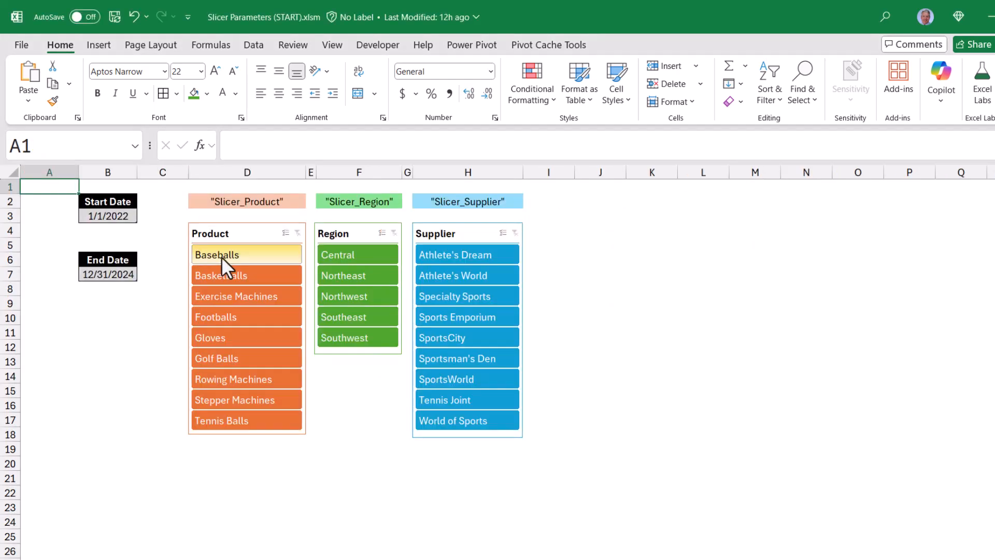
{"action": "left_click_drag", "start_coordinate": [221, 257], "coordinate": [231, 338]}
{"action": "left_click_drag", "start_coordinate": [341, 257], "coordinate": [342, 276]}
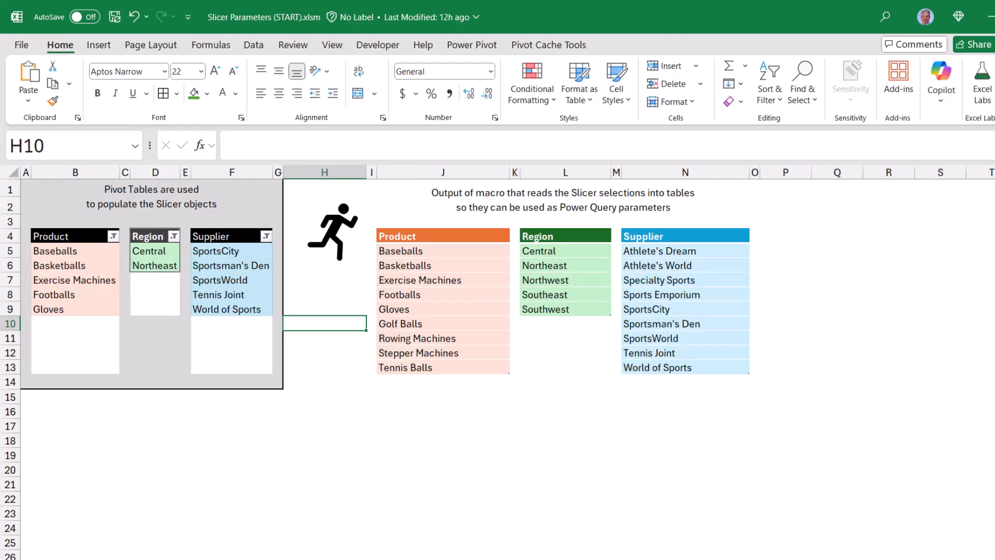
{"action": "left_click", "coordinate": [340, 241]}
Select only Baseballs, Central and Athlete's Dream in the slicers and run the macro again from the runner icon.
{"action": "left_click", "coordinate": [199, 559]}
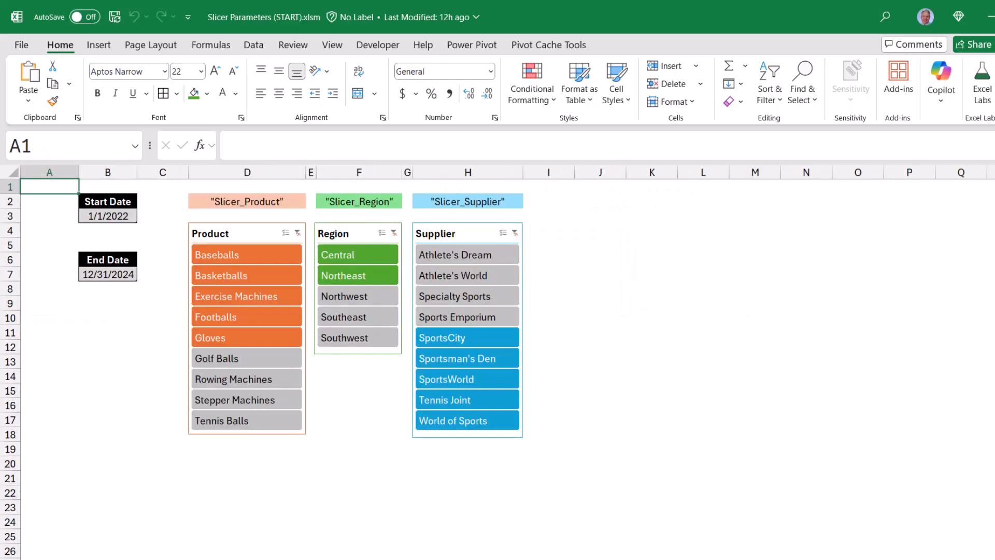
{"action": "left_click", "coordinate": [235, 254]}
{"action": "left_click", "coordinate": [338, 254]}
{"action": "left_click", "coordinate": [472, 255]}
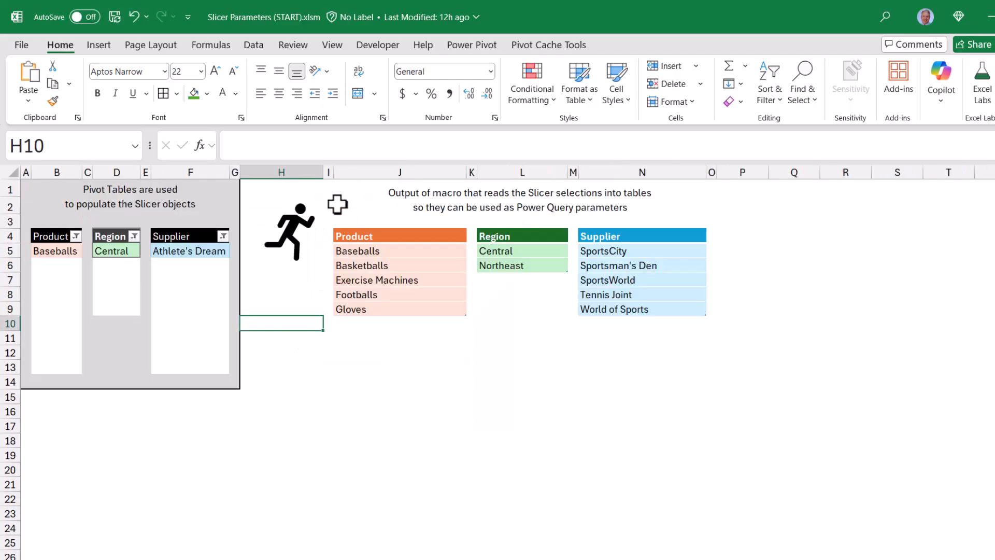
{"action": "left_click", "coordinate": [290, 233]}
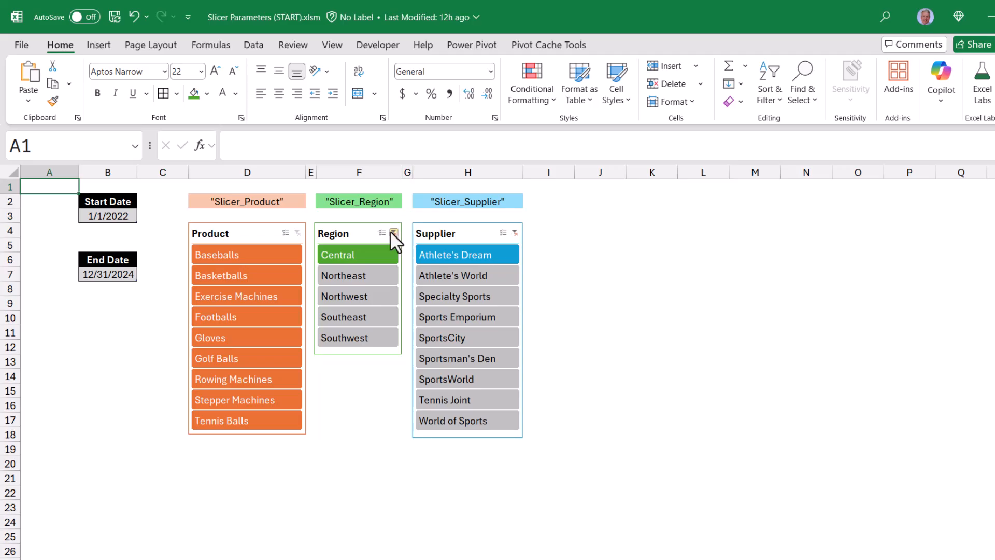
Clear the slicer filters and rerun the macro from the runner icon to refresh the selection tables.
{"action": "left_click", "coordinate": [391, 233]}
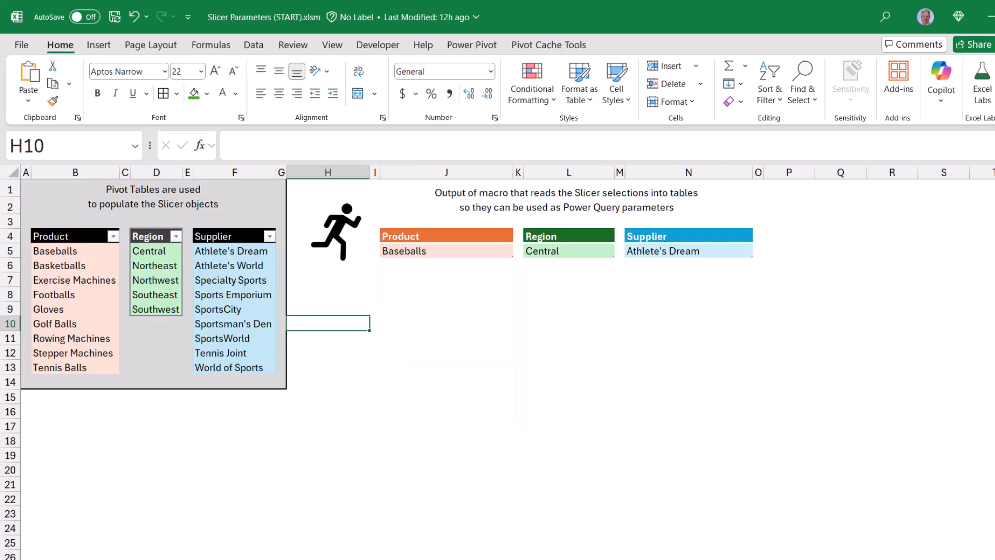
{"action": "left_click", "coordinate": [340, 241]}
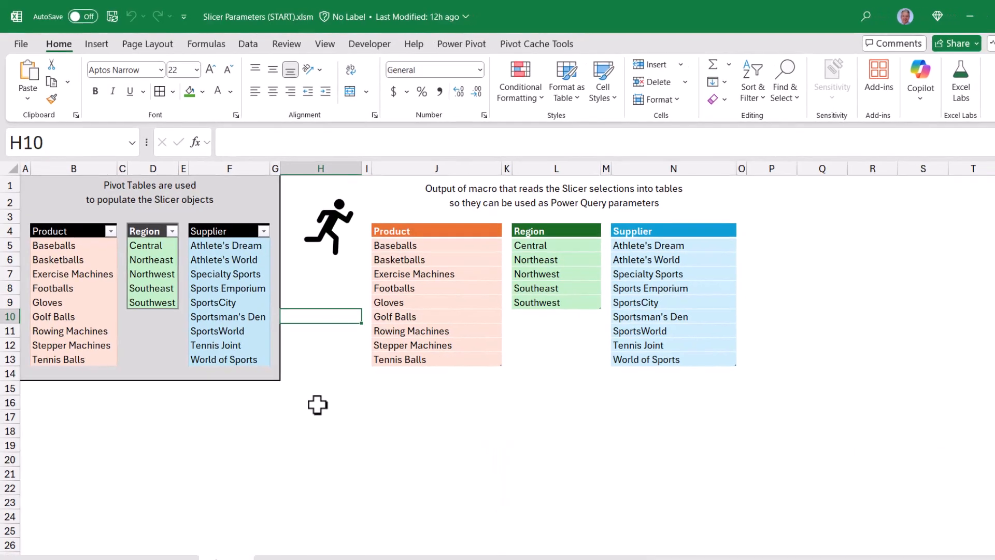
Create a new blank query in Power Query from the workbook.
{"action": "key", "text": "ctrl+Home"}
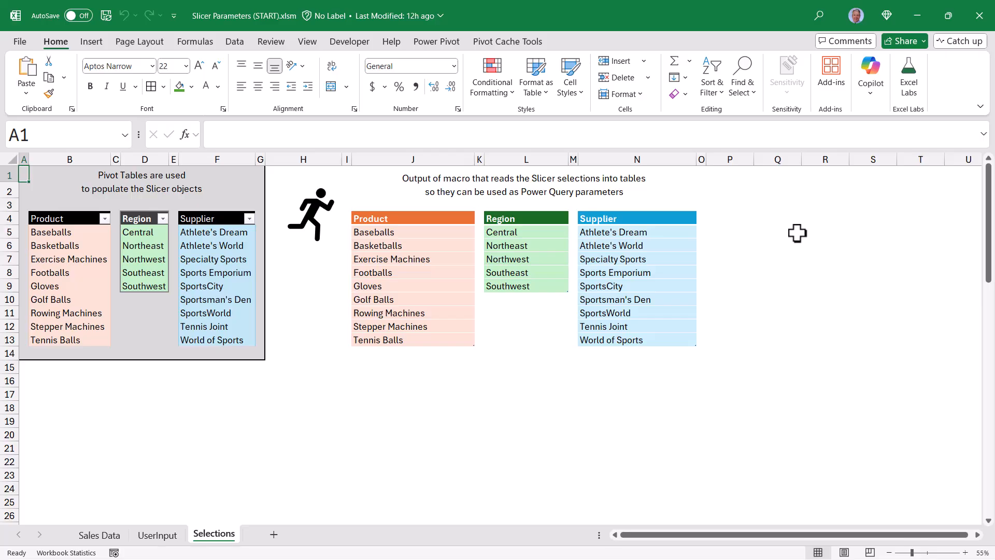
{"action": "left_click", "coordinate": [234, 42]}
{"action": "left_click", "coordinate": [25, 83]}
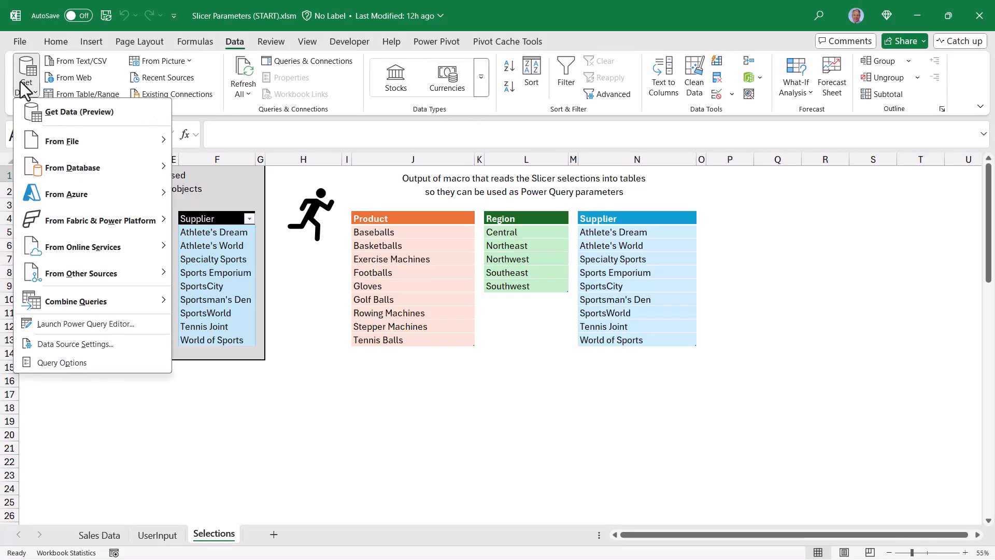
{"action": "left_click", "coordinate": [49, 272]}
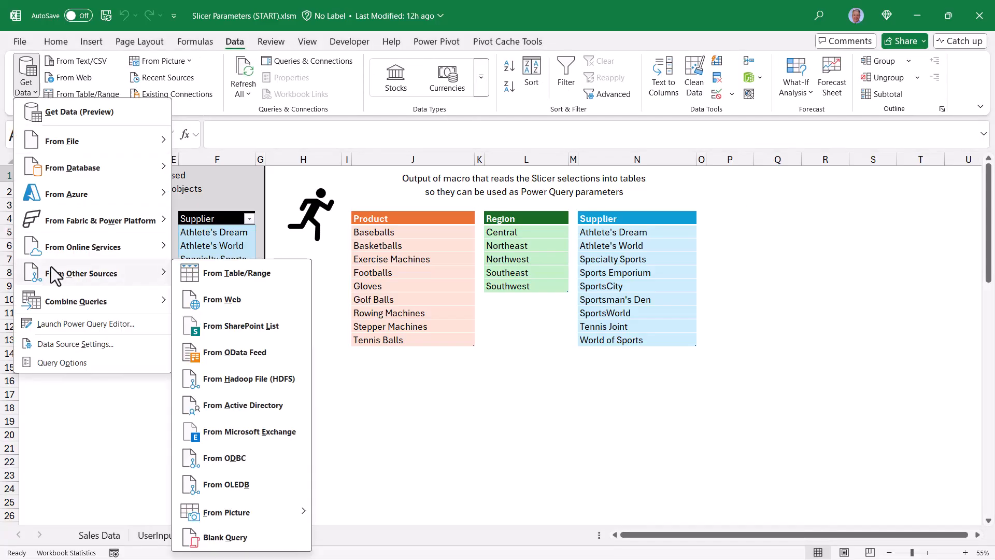
{"action": "left_click", "coordinate": [246, 539]}
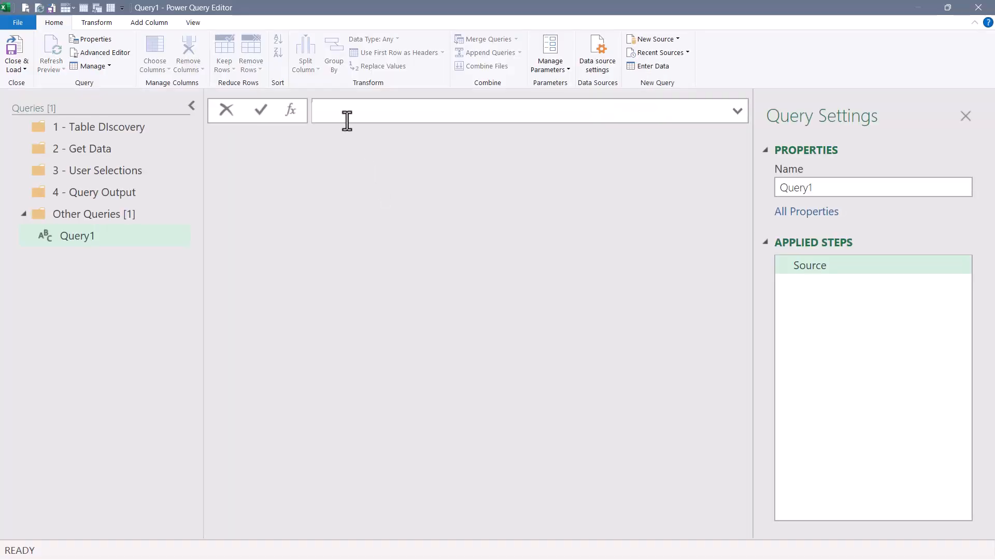
Set the blank query's source formula to =Excel.CurrentWorkbook().
{"action": "left_click", "coordinate": [191, 21]}
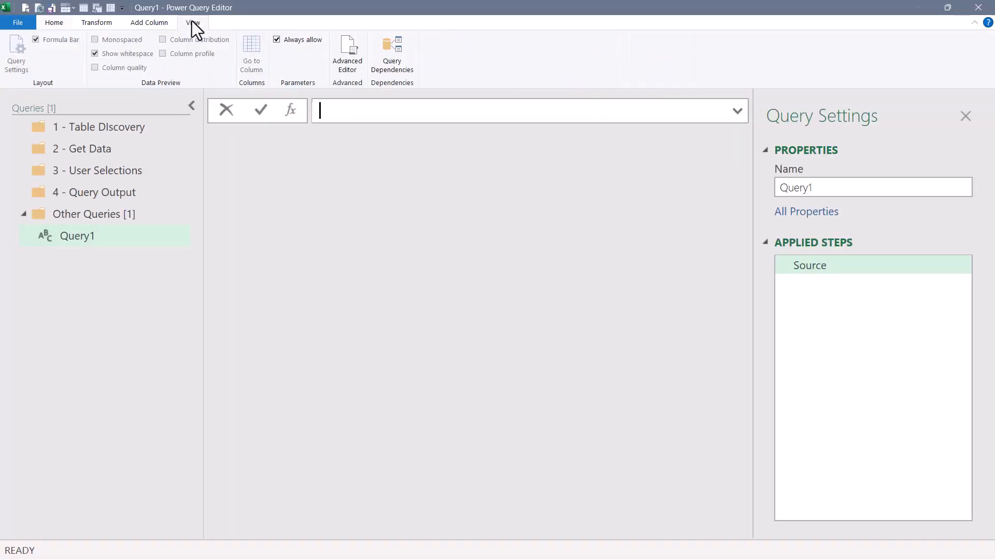
{"action": "left_click", "coordinate": [54, 22]}
{"action": "type", "text": "="}
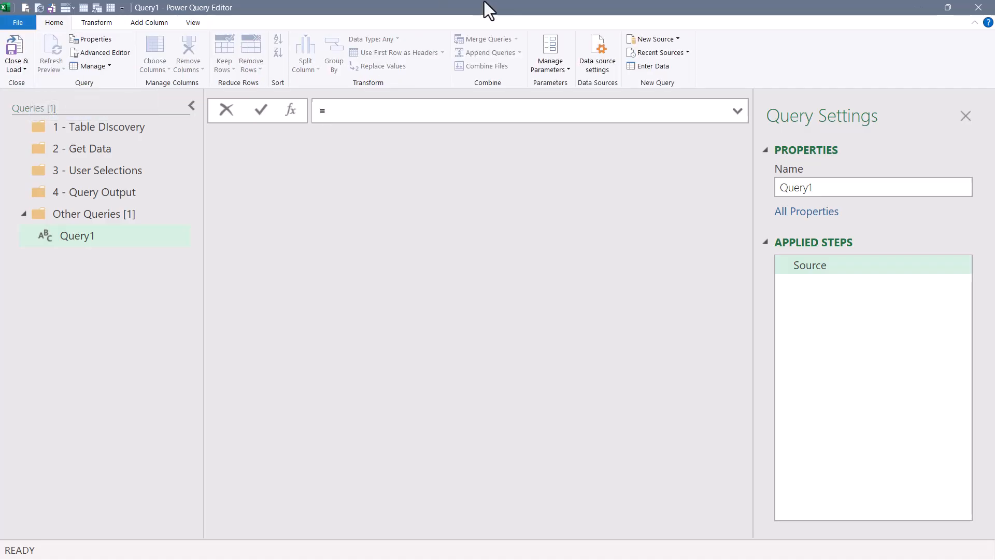
{"action": "type", "text": "ex"}
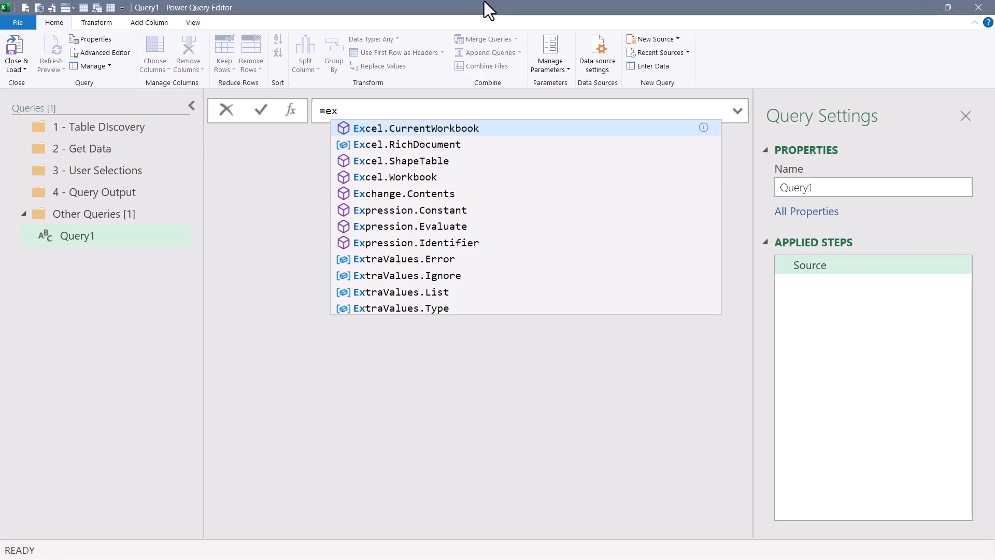
{"action": "key", "text": "Tab"}
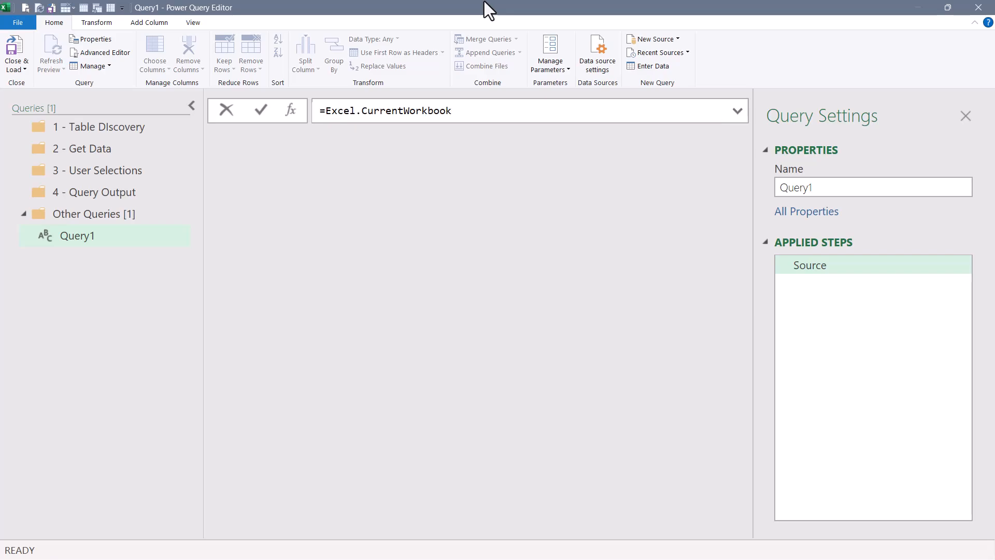
{"action": "type", "text": "()"}
{"action": "key", "text": "Return"}
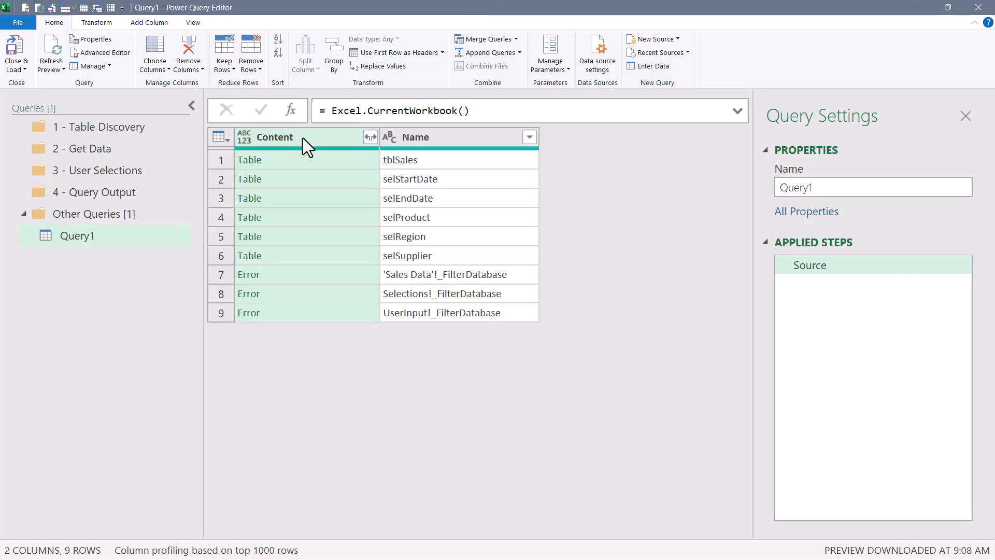
Preview the contents of each table and error row listed in the query's Content column.
{"action": "left_click", "coordinate": [299, 161]}
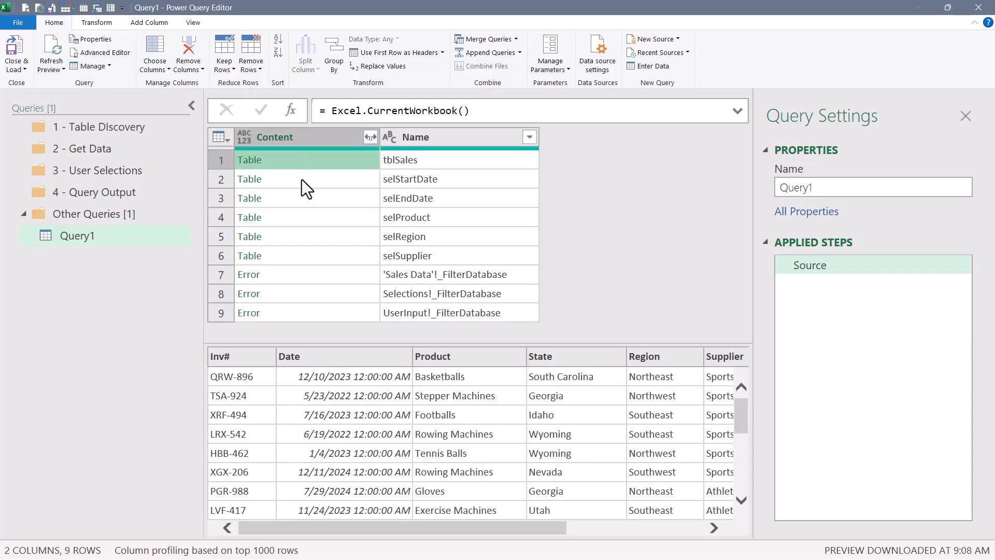
{"action": "left_click", "coordinate": [302, 179]}
{"action": "left_click", "coordinate": [301, 198]}
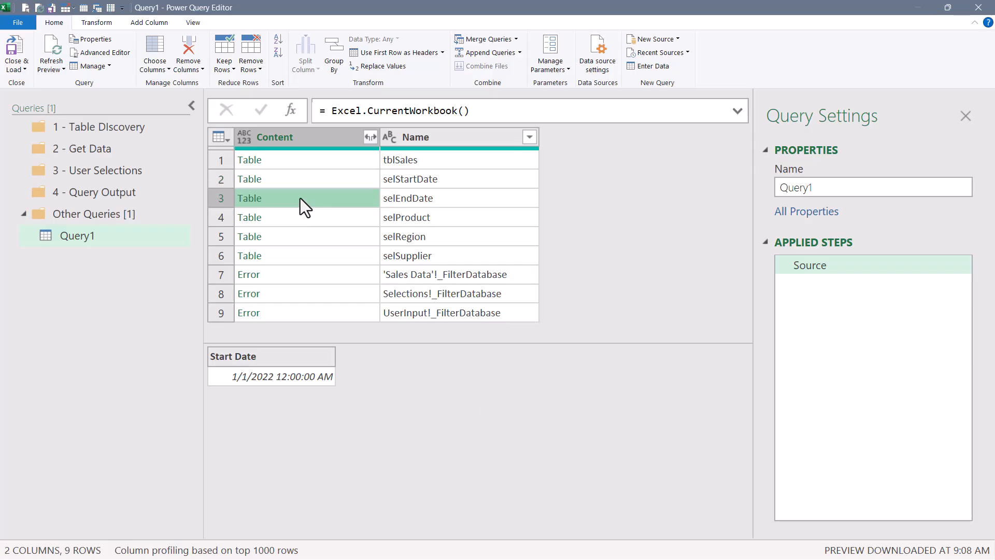
{"action": "left_click", "coordinate": [299, 226]}
{"action": "left_click", "coordinate": [300, 238]}
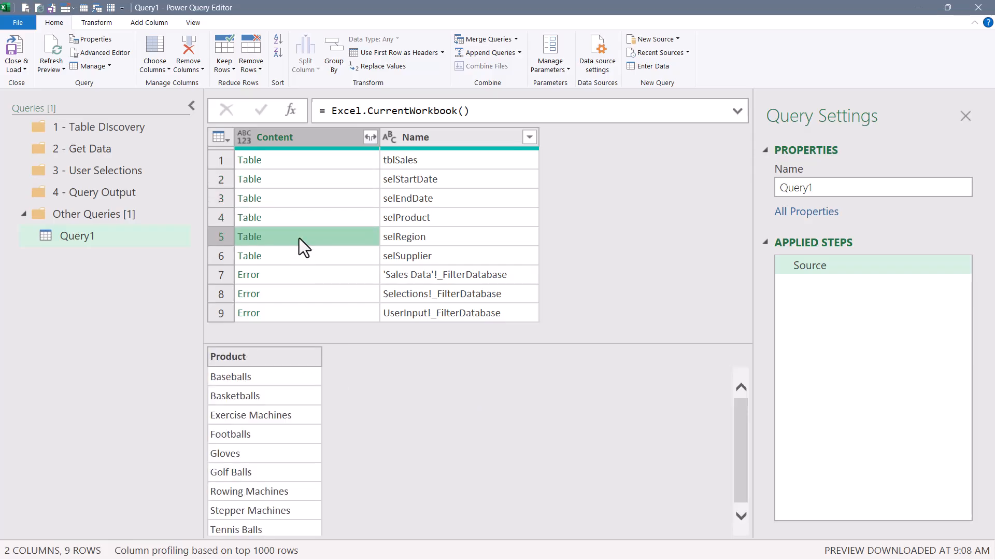
{"action": "left_click", "coordinate": [304, 256]}
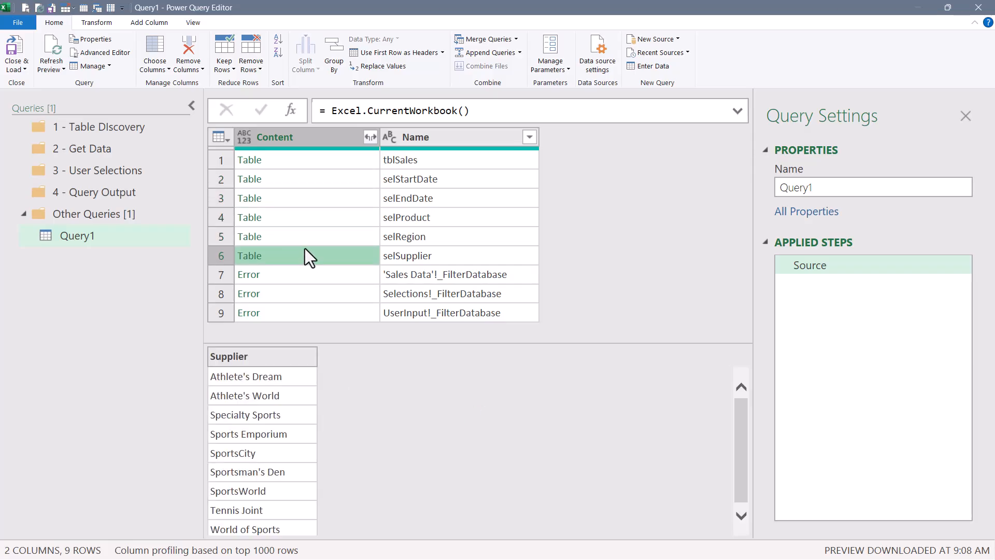
{"action": "left_click", "coordinate": [307, 274]}
{"action": "left_click", "coordinate": [307, 296]}
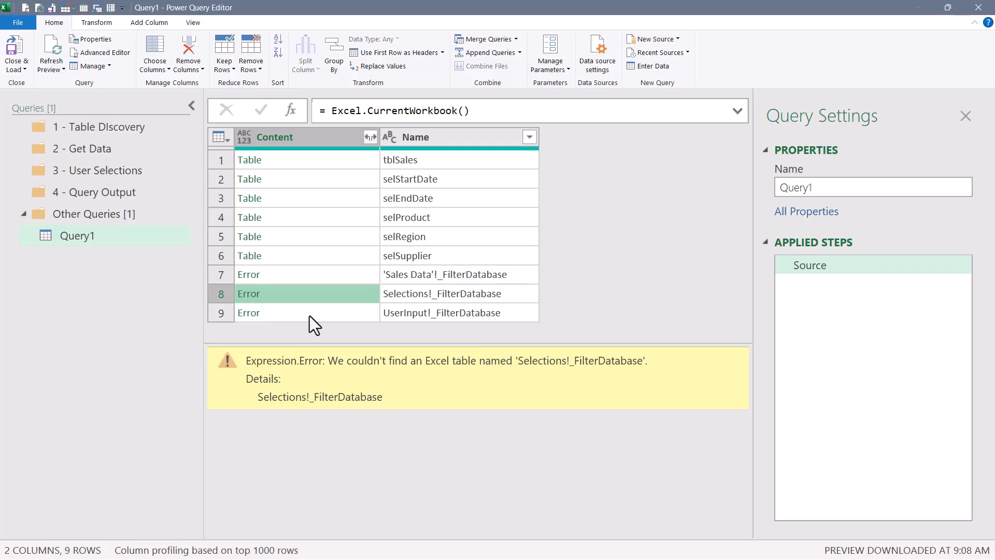
{"action": "left_click", "coordinate": [310, 316]}
{"action": "left_click", "coordinate": [310, 276]}
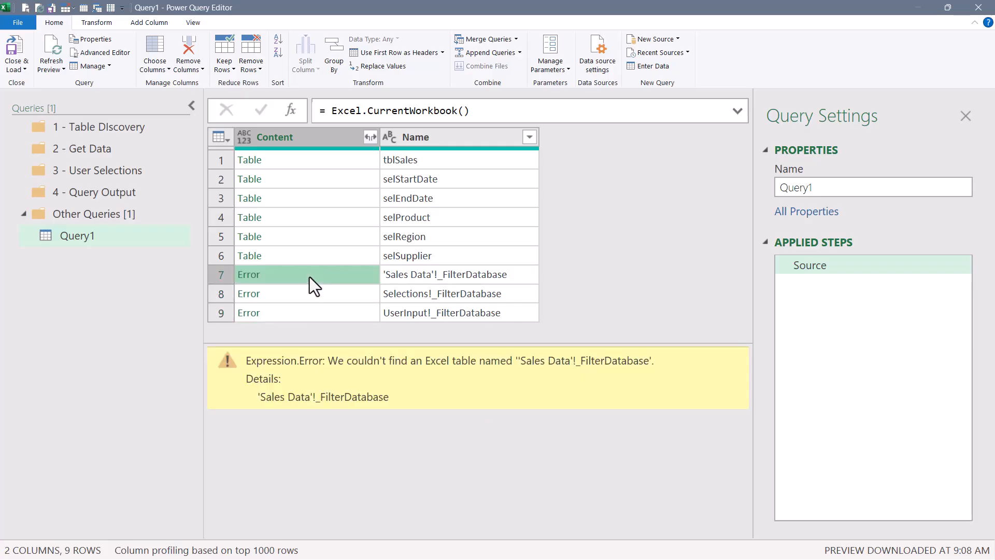
{"action": "left_click", "coordinate": [325, 136]}
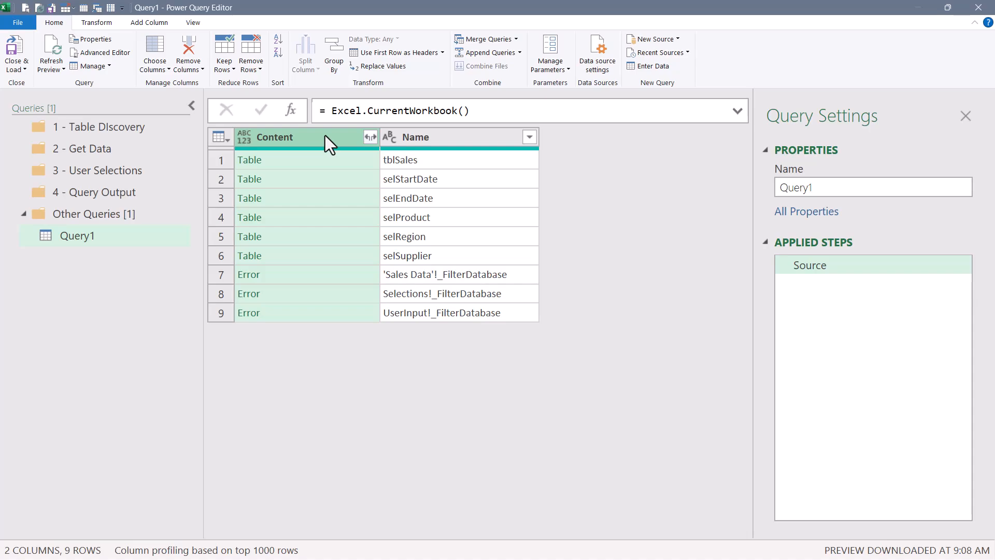
Filter the Name column to keep rows that do not contain ! and do not contain _.
{"action": "left_click", "coordinate": [528, 138]}
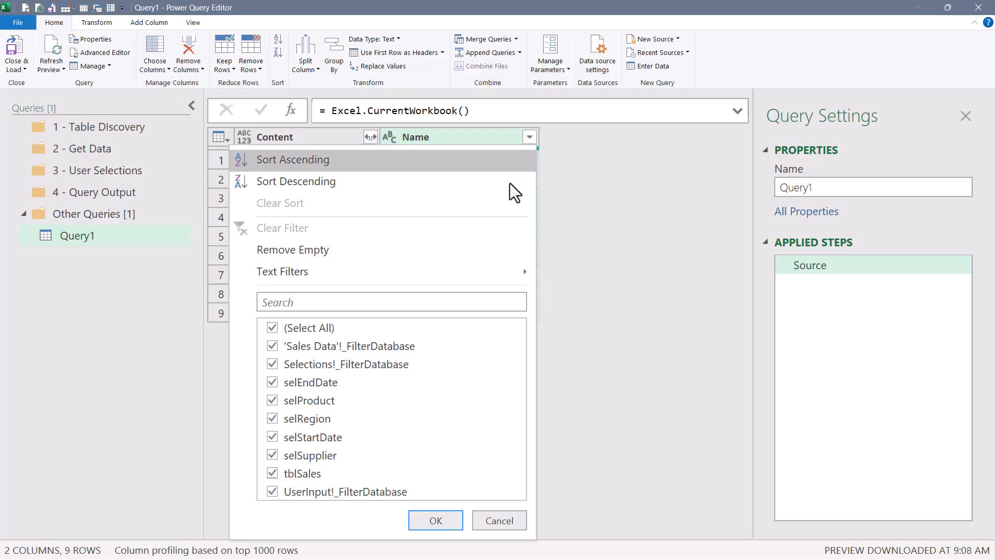
{"action": "mouse_move", "coordinate": [489, 273]}
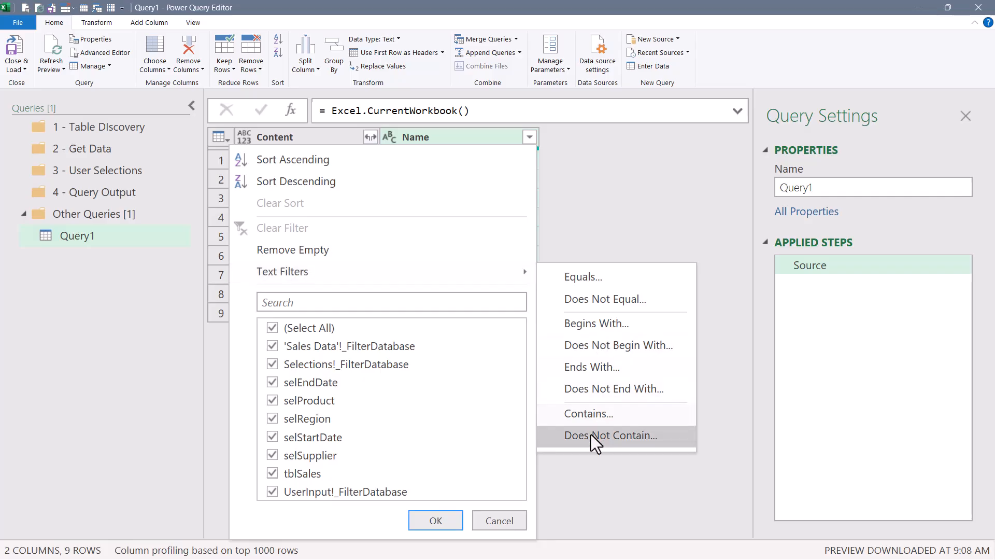
{"action": "left_click", "coordinate": [591, 435]}
{"action": "left_click", "coordinate": [482, 283]}
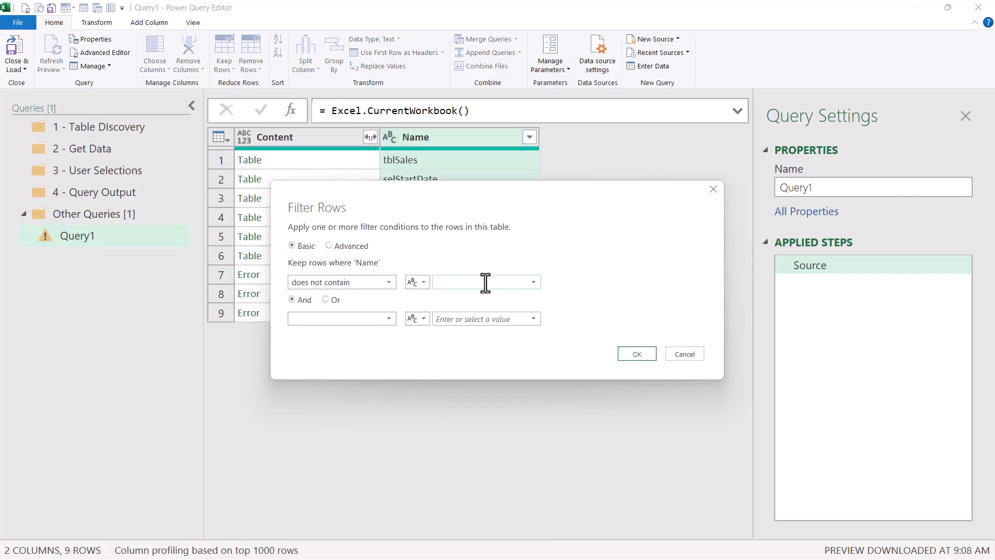
{"action": "left_click", "coordinate": [363, 319]}
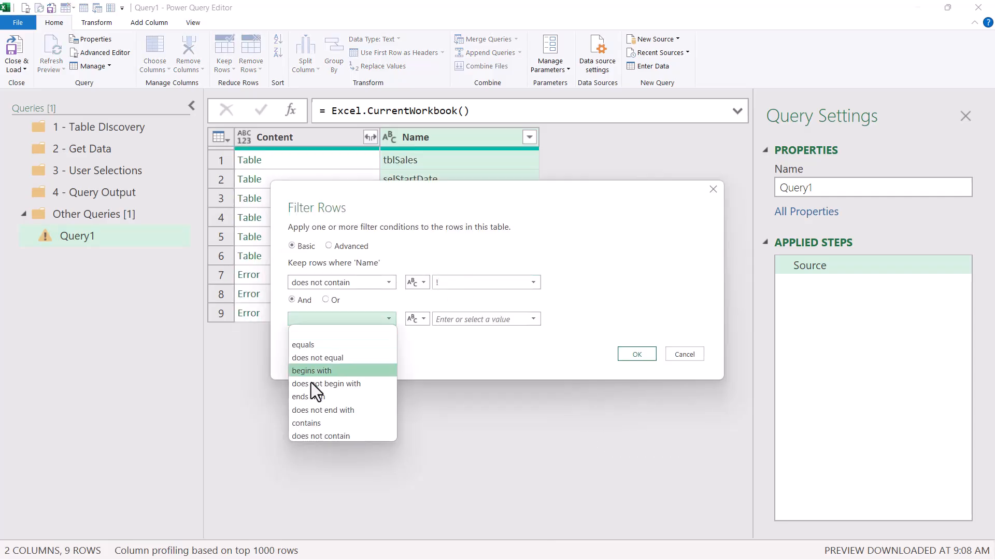
{"action": "left_click", "coordinate": [316, 437]}
{"action": "left_click", "coordinate": [455, 319]}
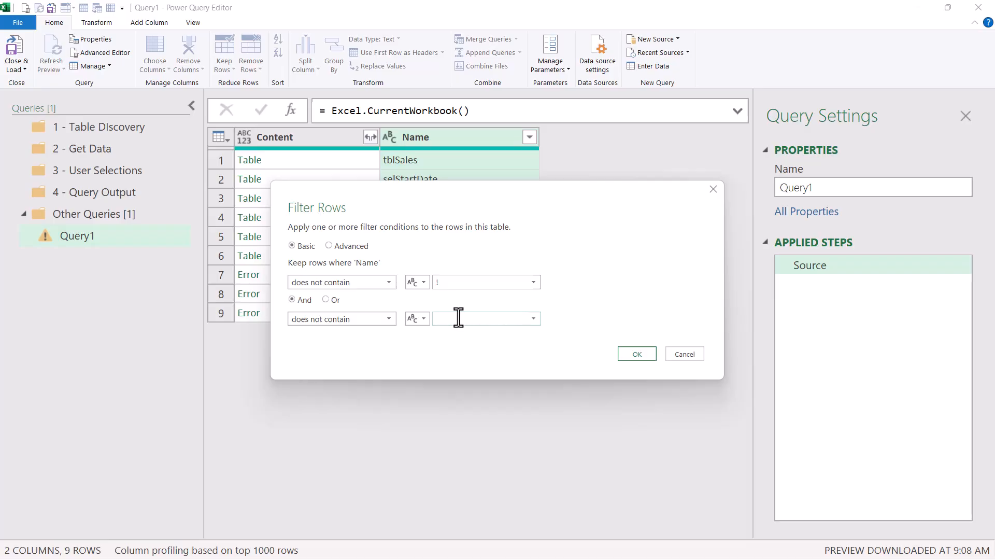
{"action": "type", "text": "_"}
{"action": "left_click", "coordinate": [639, 355]}
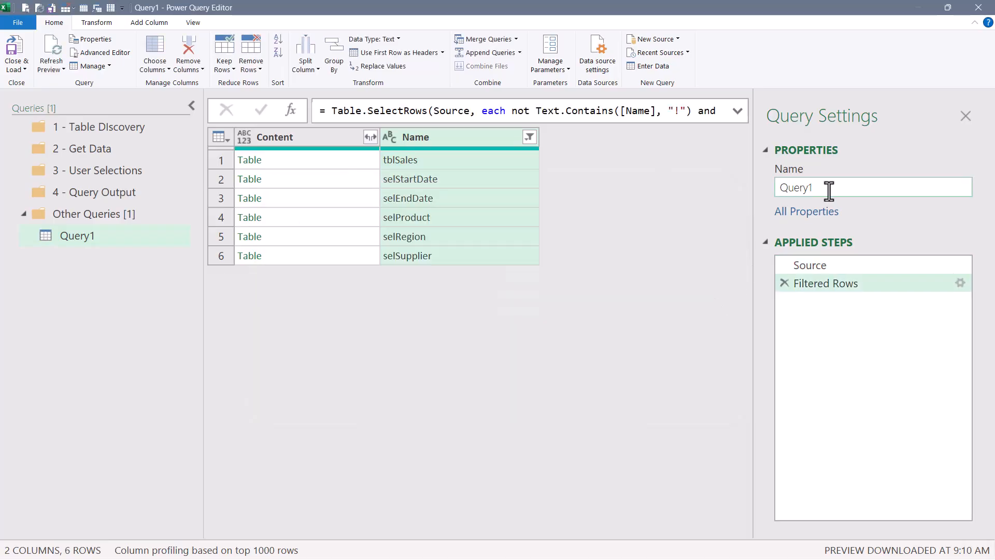
Rename the query to Inputs.
{"action": "double_click", "coordinate": [790, 187]}
{"action": "type", "text": "Inputs"}
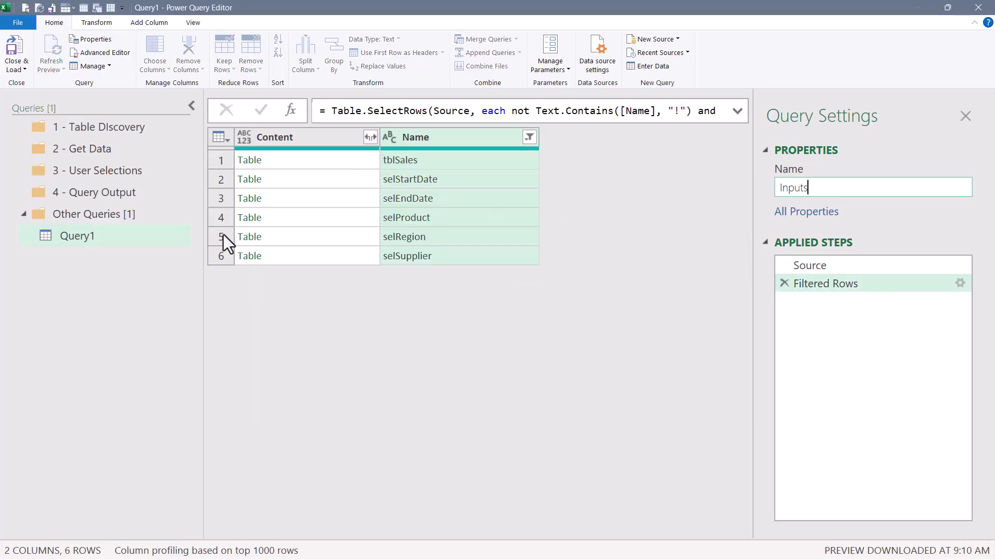
{"action": "key", "text": "Return"}
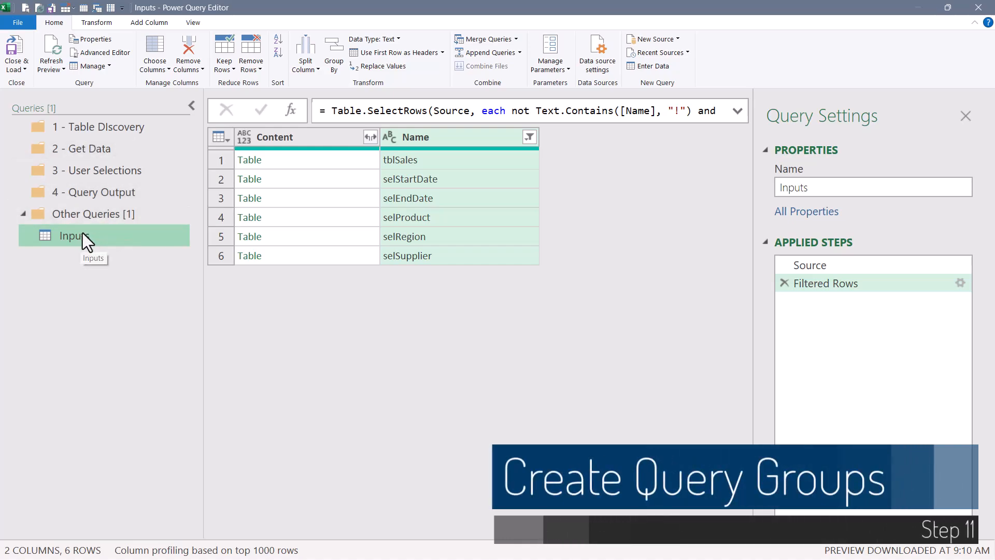
{"action": "left_click_drag", "start_coordinate": [83, 234], "coordinate": [104, 132]}
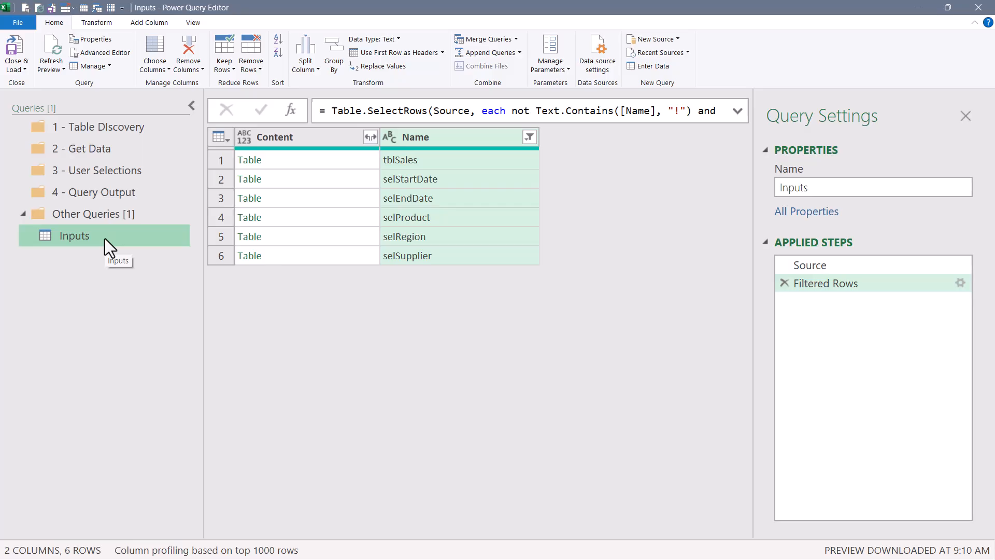
{"action": "right_click", "coordinate": [94, 238]}
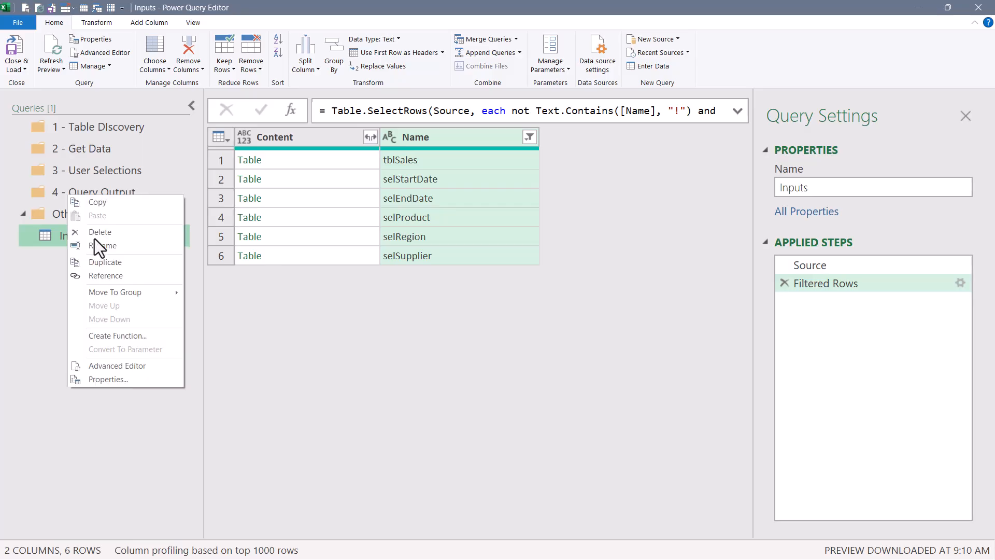
{"action": "mouse_move", "coordinate": [98, 292]}
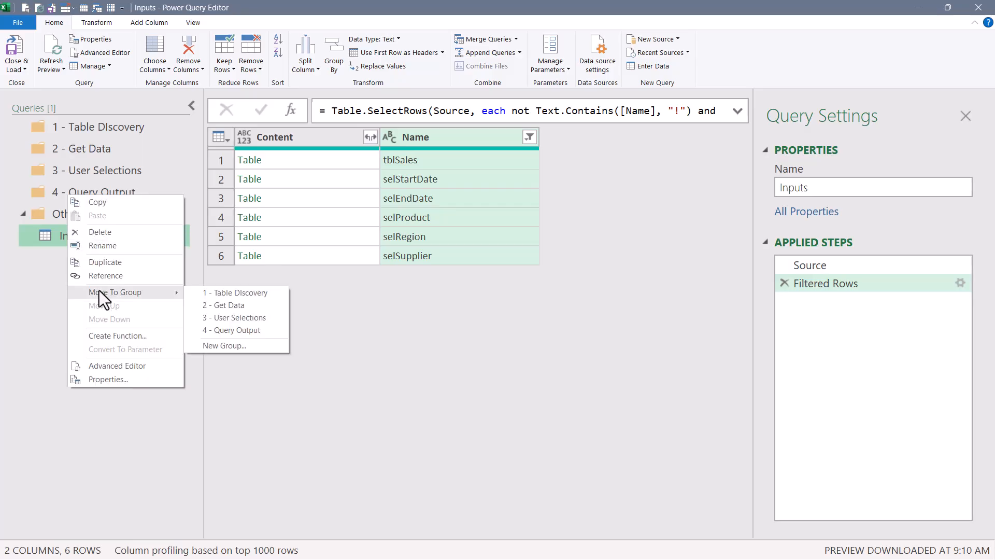
{"action": "left_click", "coordinate": [208, 346]}
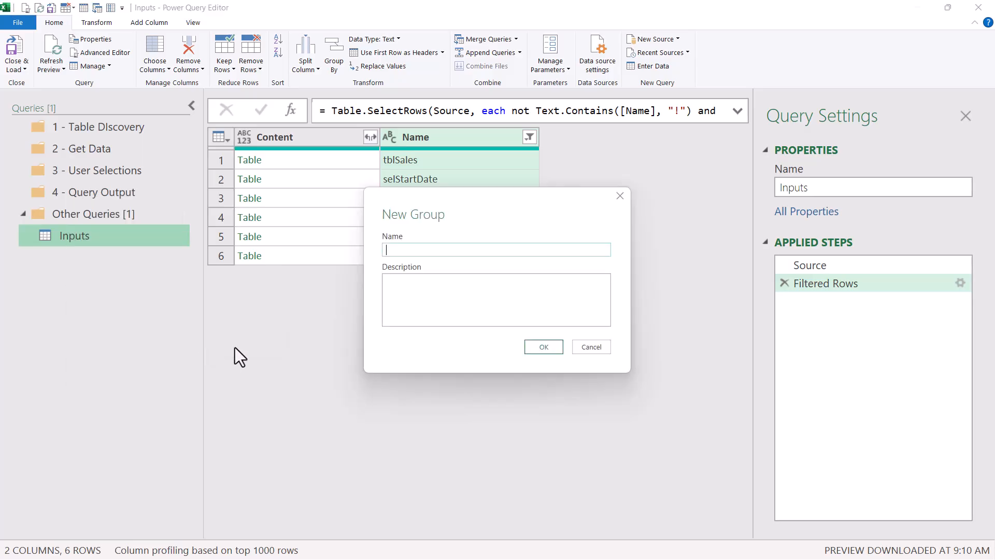
{"action": "left_click", "coordinate": [601, 348]}
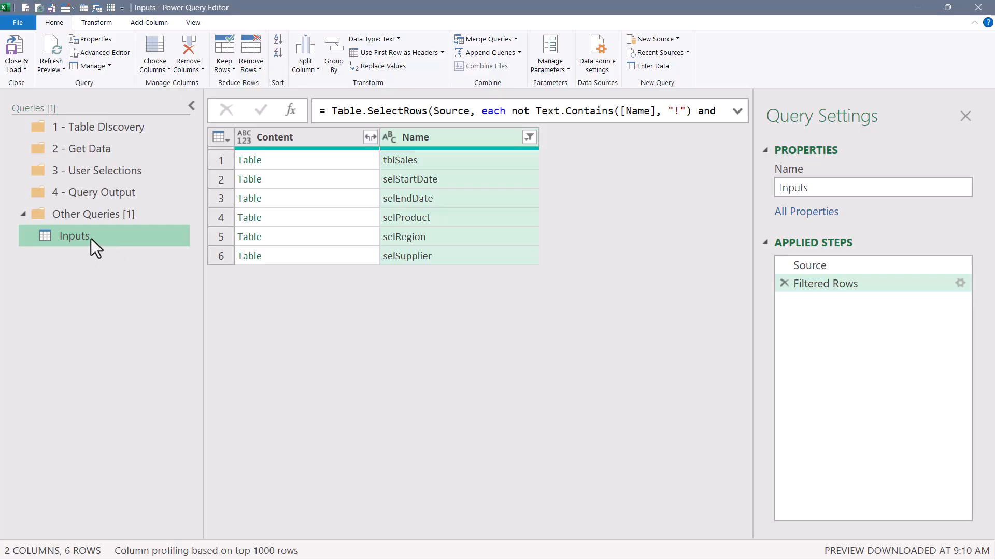
Move the Inputs query into the 1 - Table Discovery group and preview the tblSales table's contents.
{"action": "left_click_drag", "start_coordinate": [94, 236], "coordinate": [116, 127]}
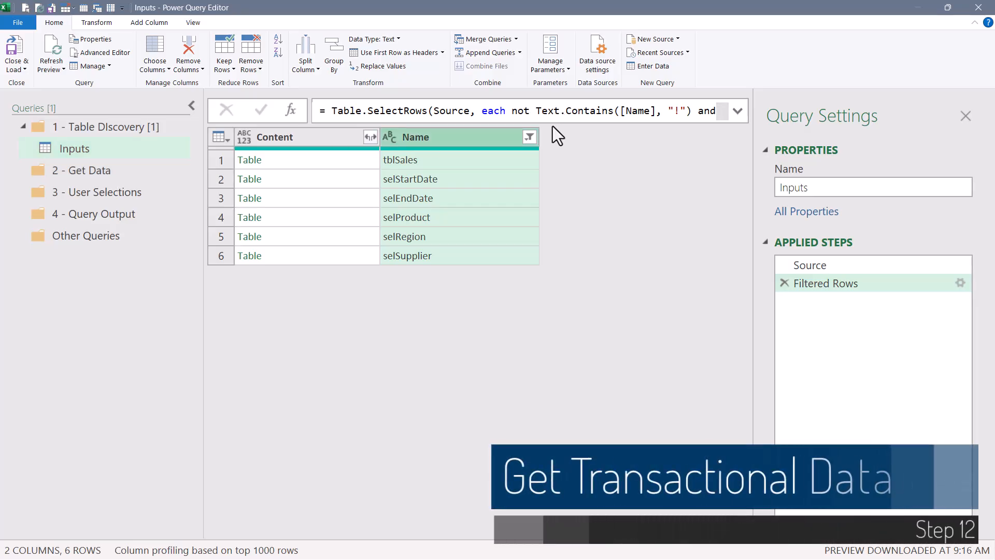
{"action": "left_click", "coordinate": [281, 160]}
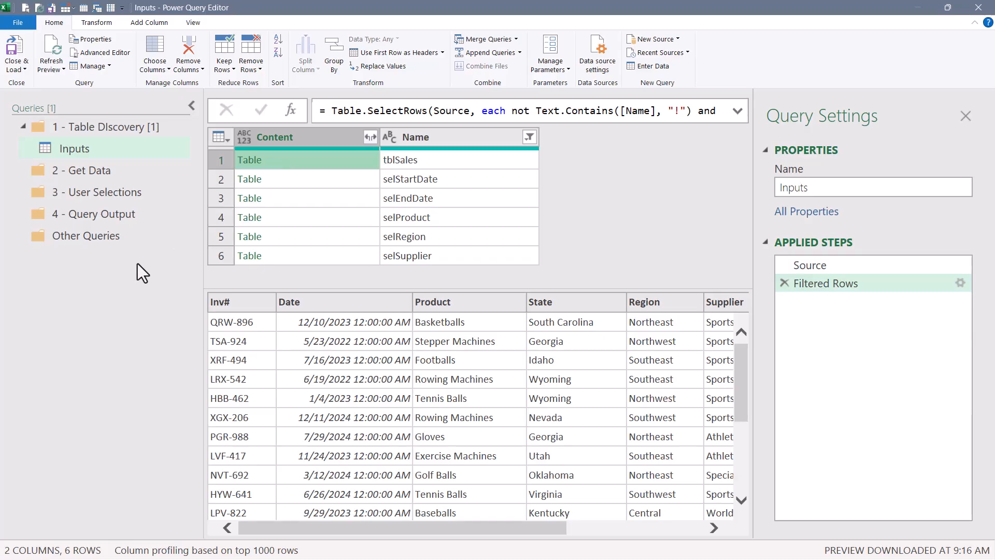
Create a blank query in the 2 - Get Data group and name it Sales Data.
{"action": "left_click", "coordinate": [92, 173]}
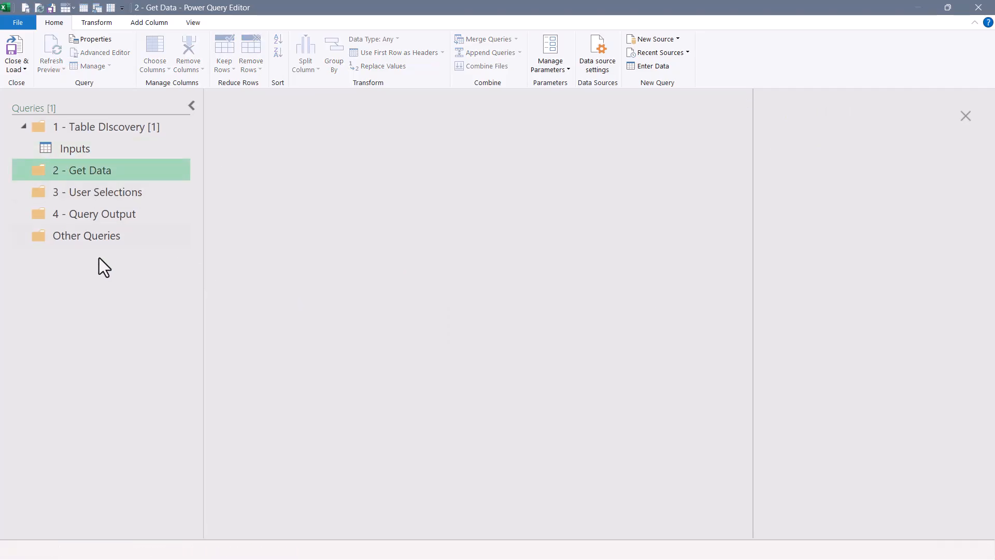
{"action": "right_click", "coordinate": [82, 284]}
{"action": "mouse_move", "coordinate": [95, 250]}
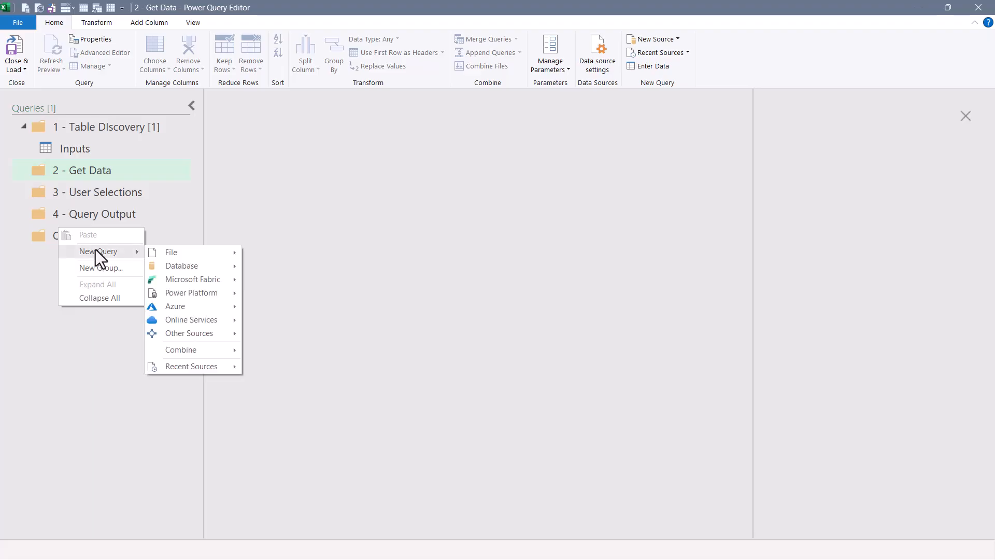
{"action": "mouse_move", "coordinate": [179, 335]}
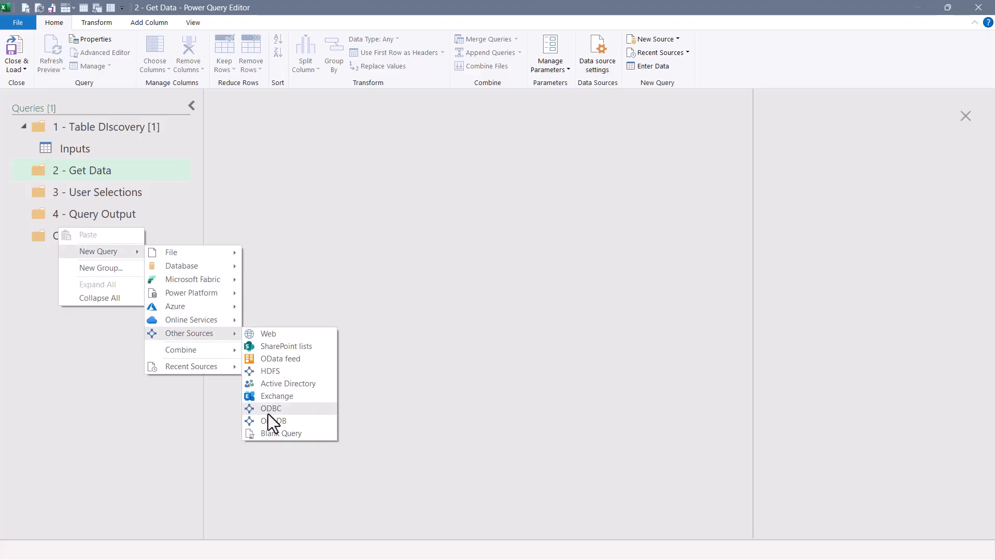
{"action": "left_click", "coordinate": [268, 434]}
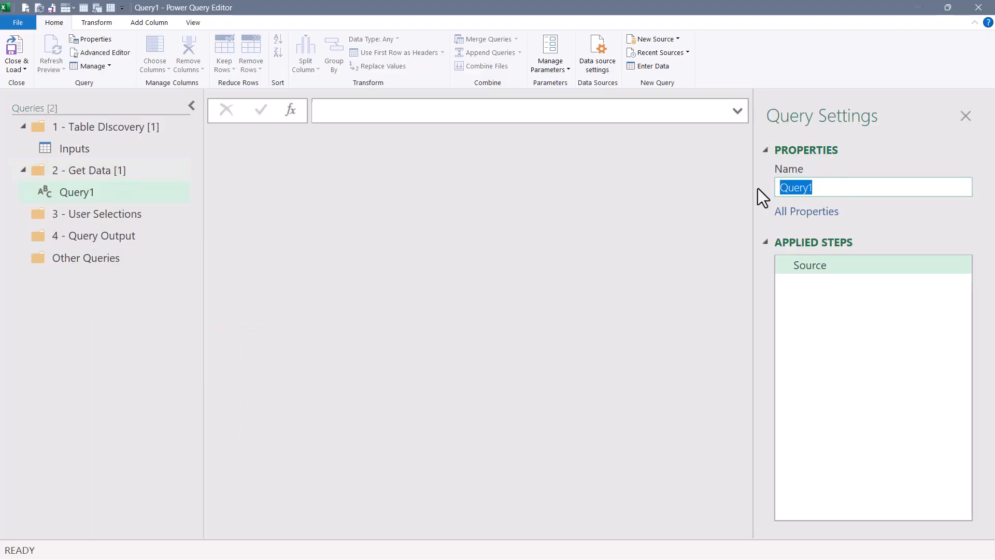
{"action": "type", "text": "Sales Data"}
Set the Sales Data query's source to =Inputs{0} and drill into its Content table.
{"action": "left_click", "coordinate": [504, 109]}
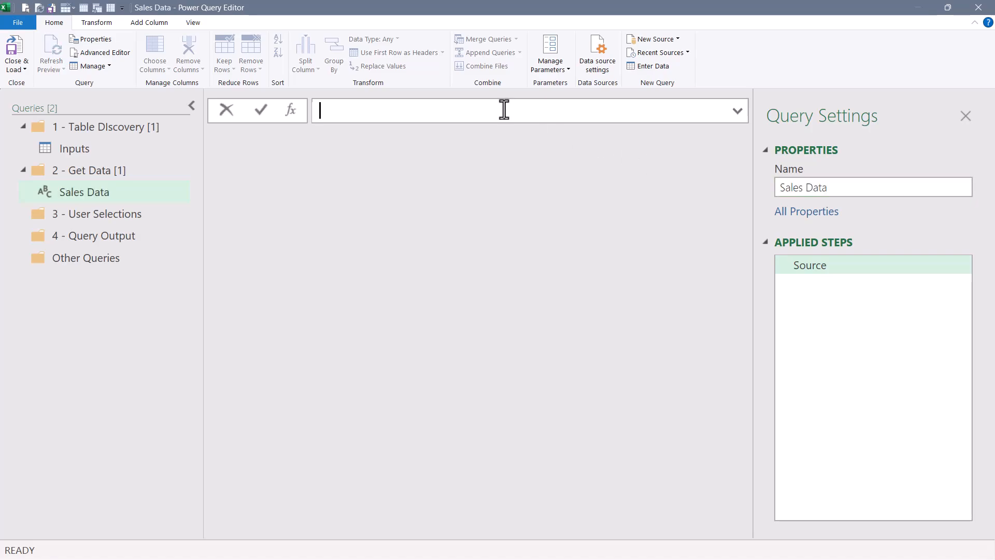
{"action": "type", "text": "=inpu"}
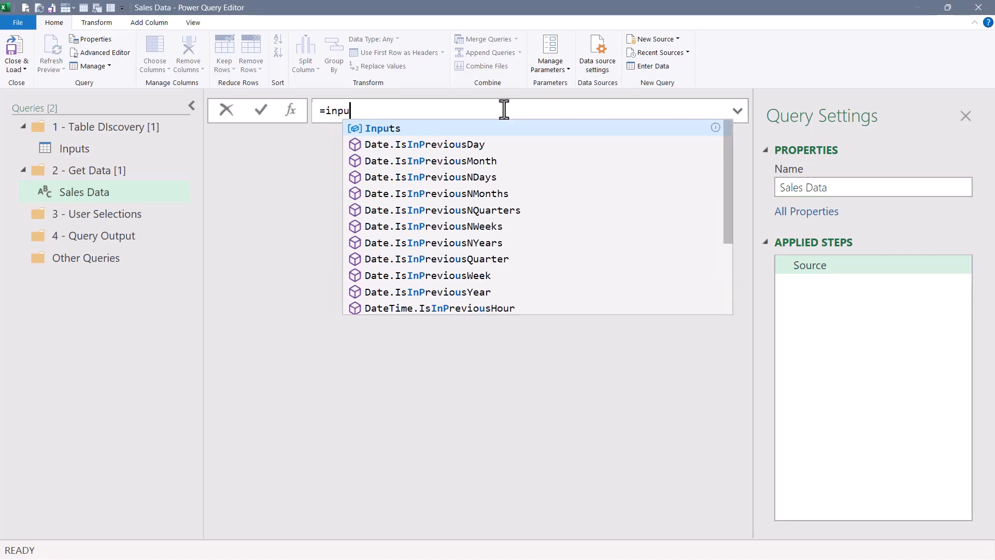
{"action": "key", "text": "Tab"}
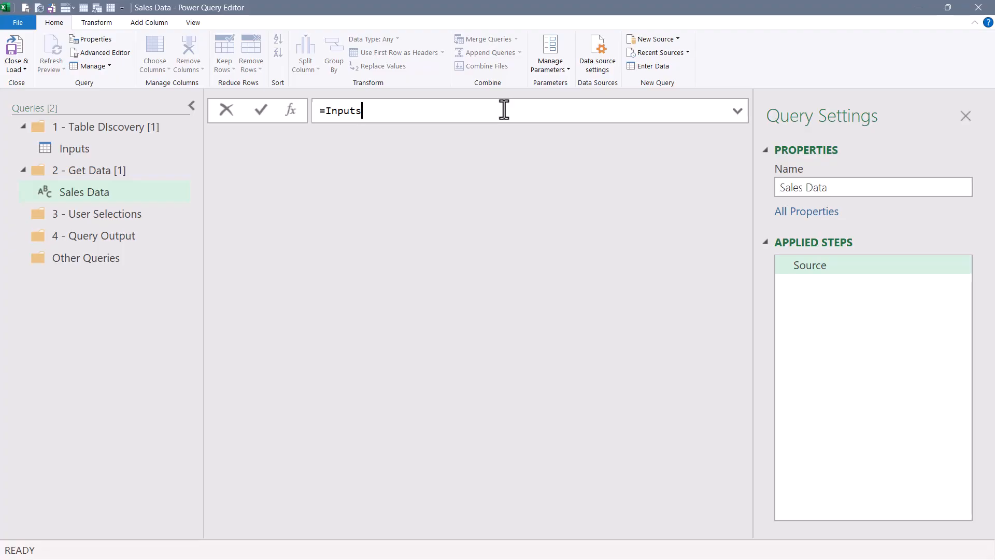
{"action": "type", "text": "{0"}
{"action": "key", "text": "Return"}
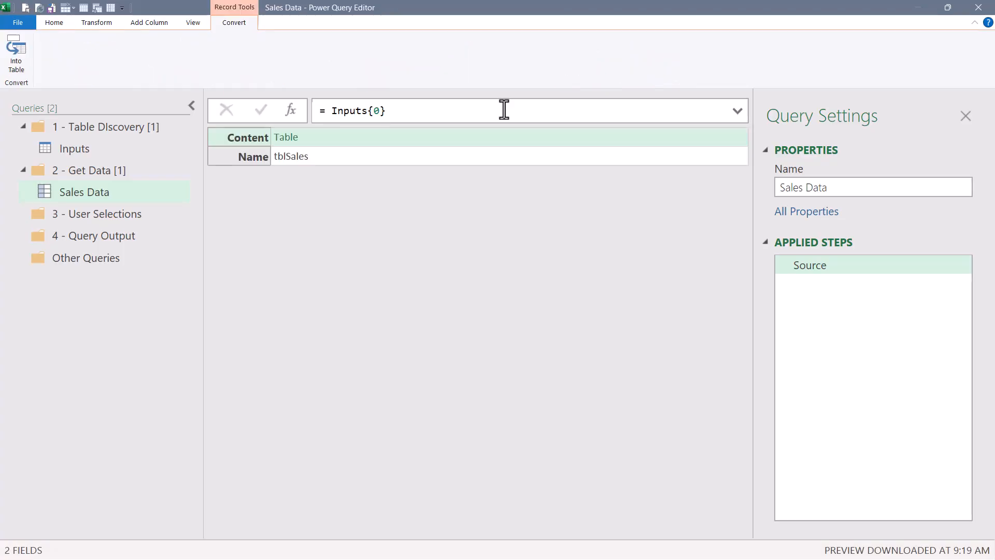
{"action": "left_click", "coordinate": [322, 135]}
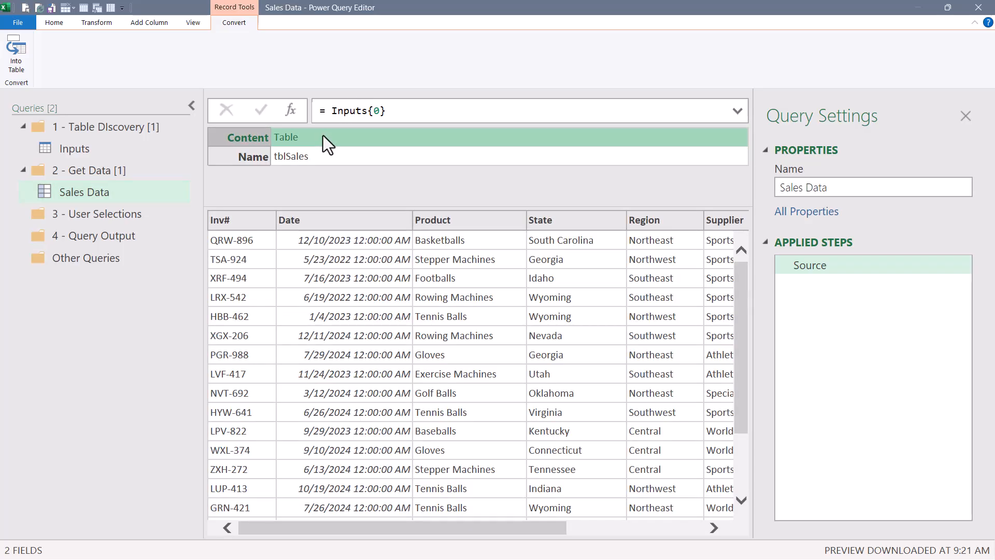
{"action": "left_click", "coordinate": [292, 137]}
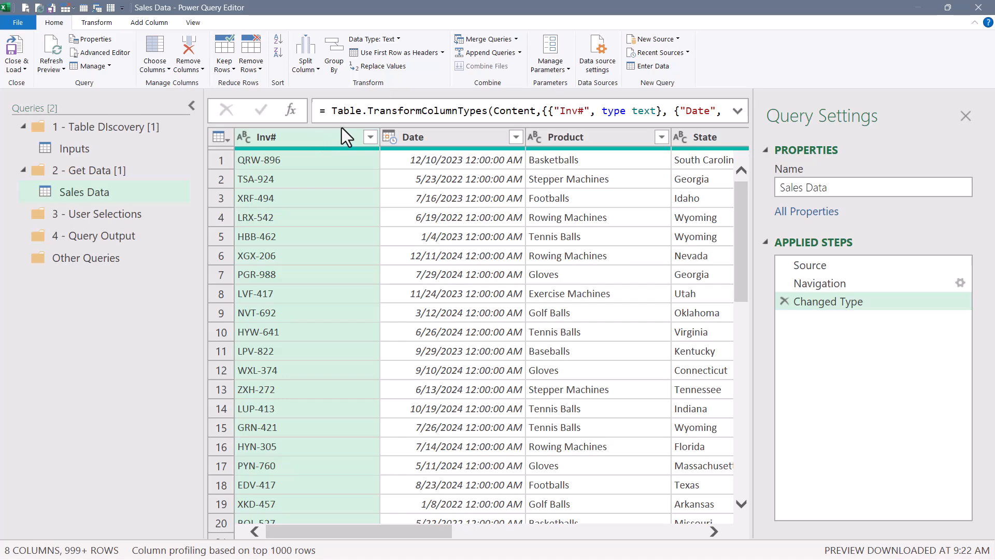
Change the Date column's data type to Date.
{"action": "left_click", "coordinate": [433, 132]}
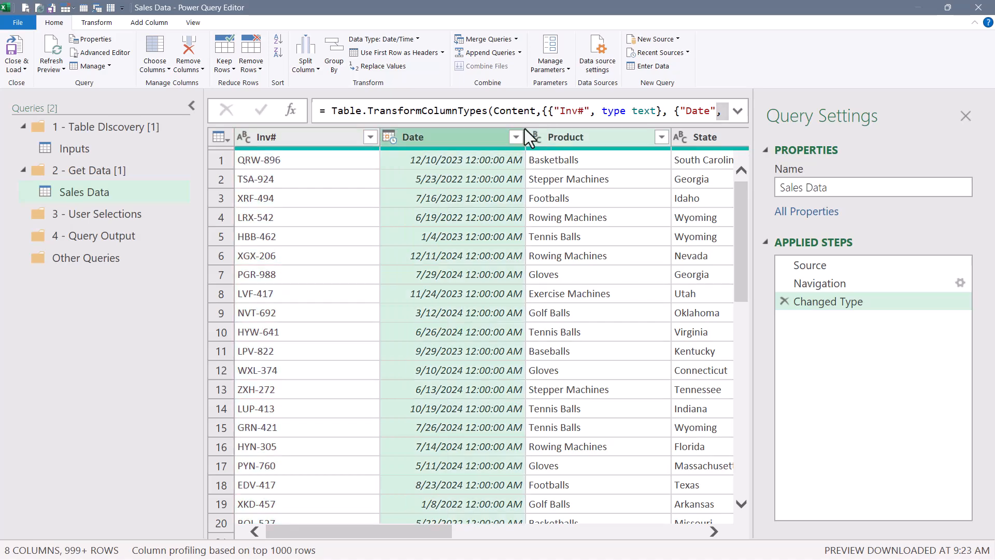
{"action": "left_click", "coordinate": [391, 139]}
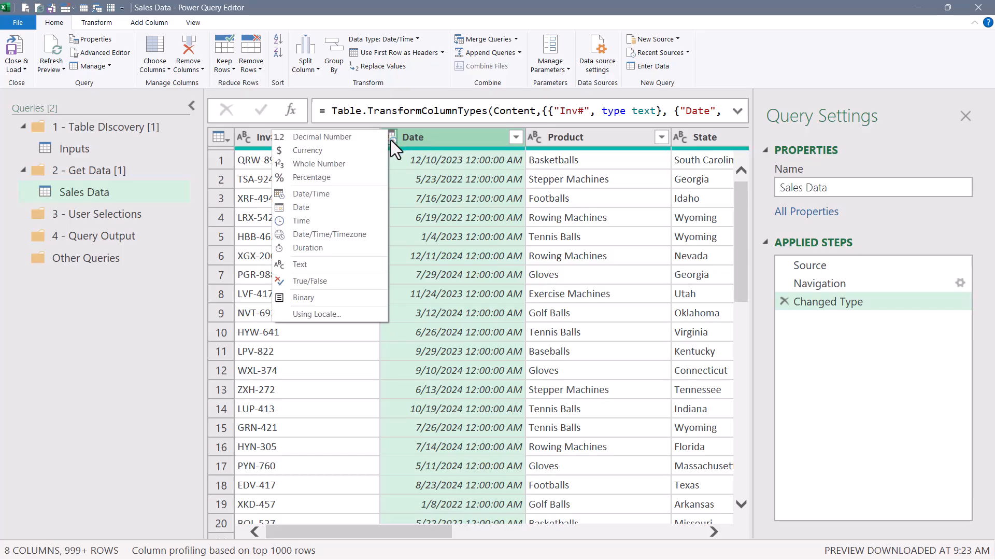
{"action": "left_click", "coordinate": [333, 211]}
Change the Cost and Sales columns' data type to Currency.
{"action": "left_click_drag", "start_coordinate": [440, 534], "coordinate": [690, 534]}
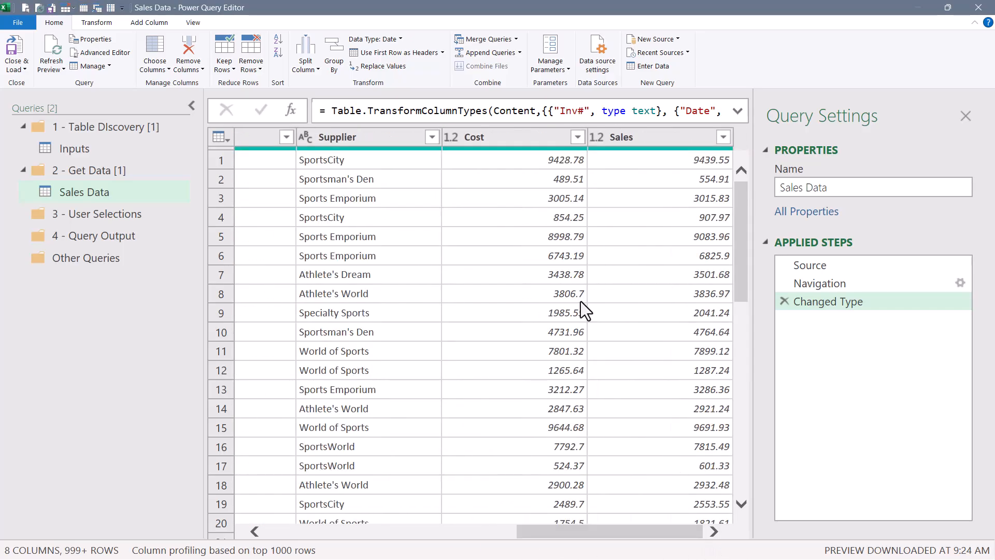
{"action": "left_click", "coordinate": [519, 137]}
{"action": "left_click", "coordinate": [639, 136], "text": "ctrl"}
{"action": "right_click", "coordinate": [506, 138]}
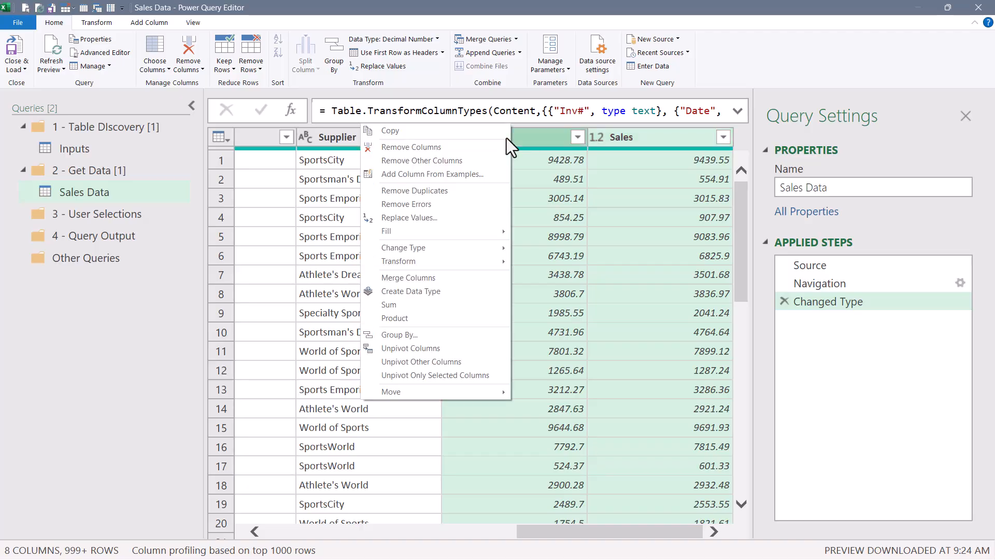
{"action": "mouse_move", "coordinate": [451, 249]}
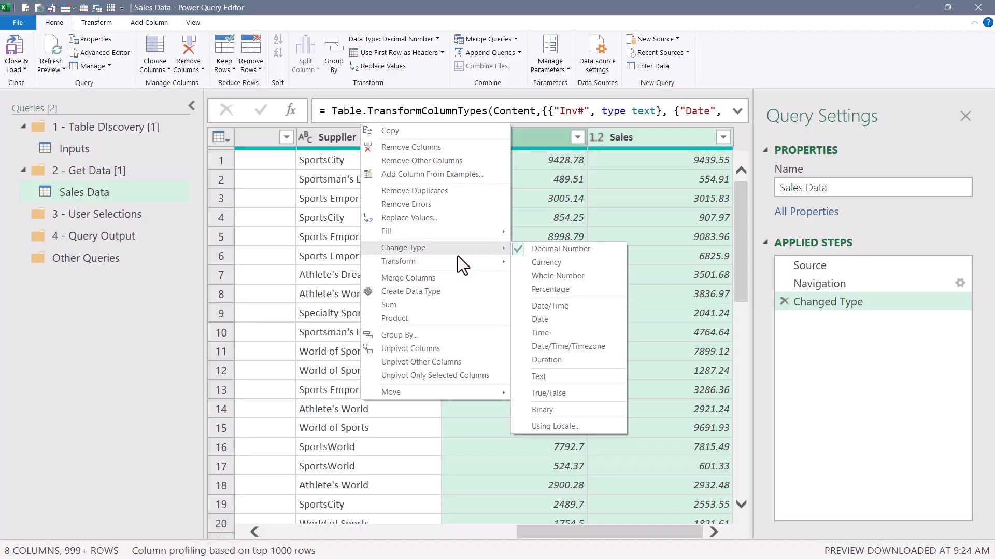
{"action": "left_click", "coordinate": [566, 265]}
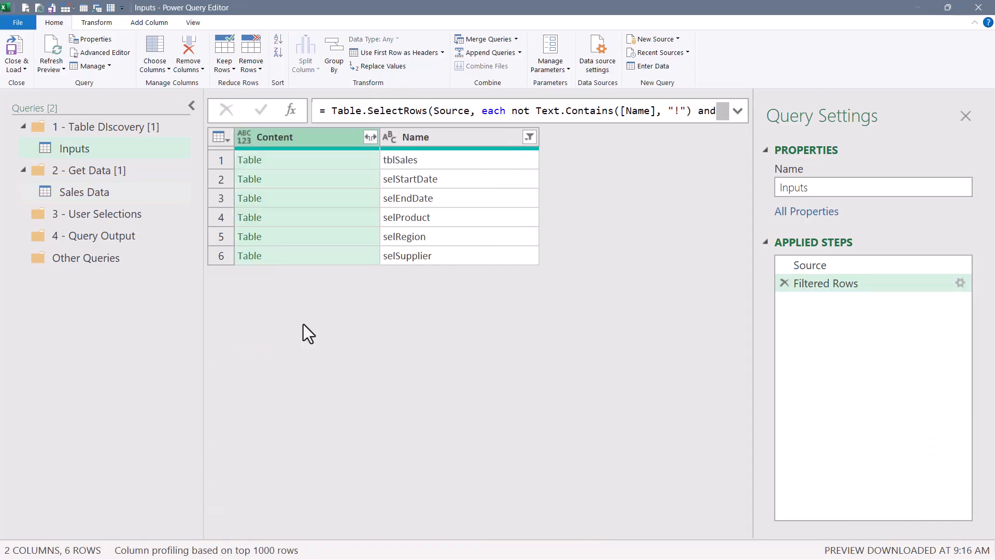
Preview the selStartDate, selEndDate, selProduct, selRegion and selSupplier tables in the Inputs query.
{"action": "left_click", "coordinate": [300, 179]}
{"action": "left_click", "coordinate": [301, 197]}
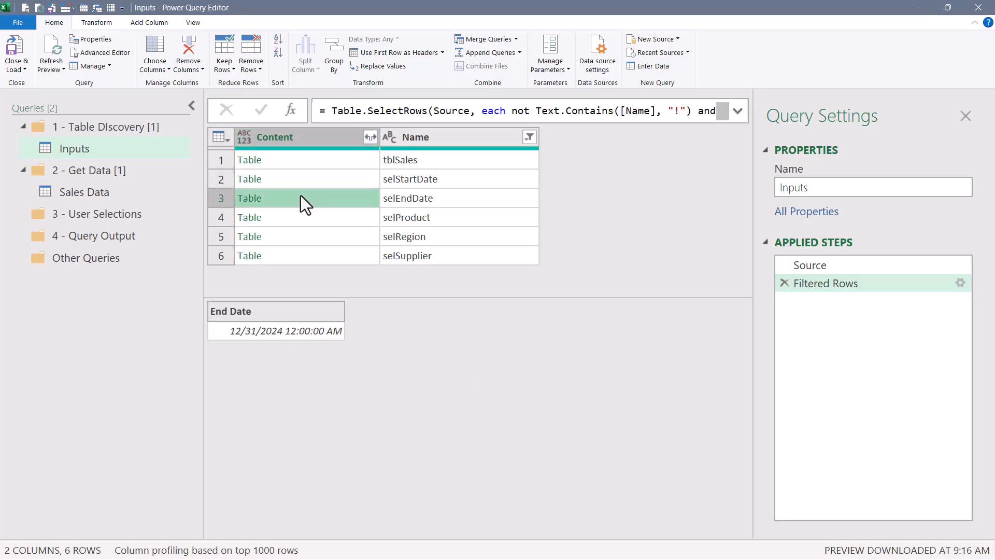
{"action": "left_click", "coordinate": [300, 217]}
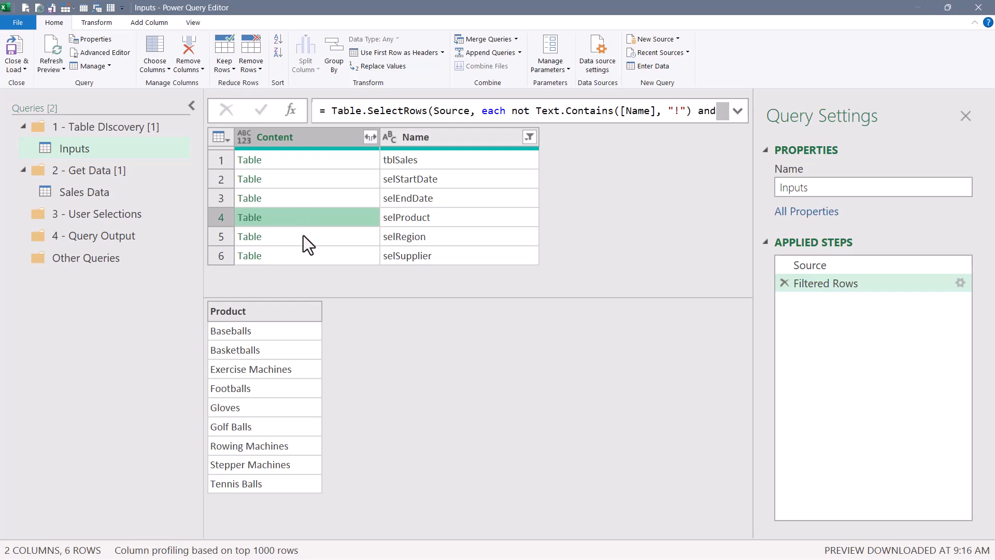
{"action": "left_click", "coordinate": [304, 236]}
{"action": "left_click", "coordinate": [303, 260]}
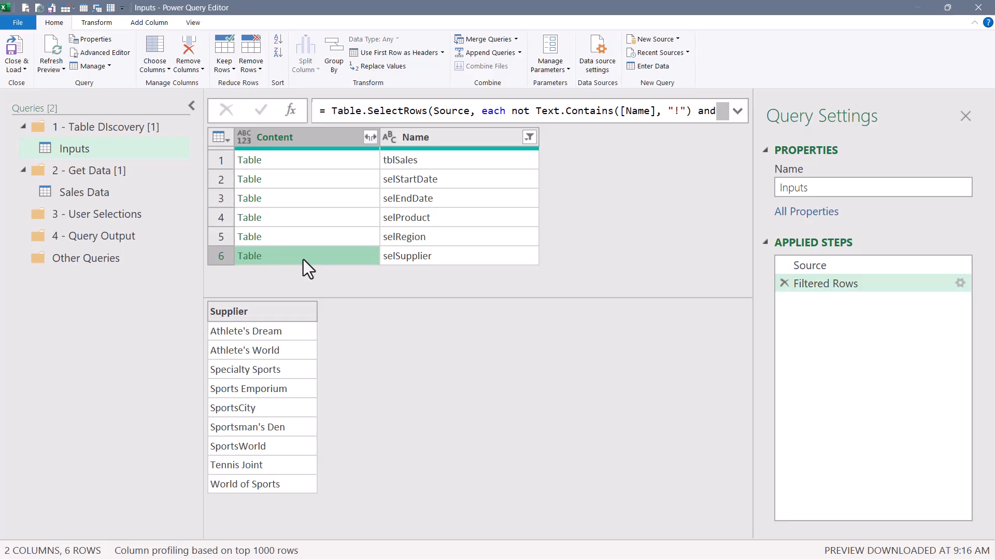
Create a blank query in the 3 - User Selections group.
{"action": "left_click", "coordinate": [106, 215]}
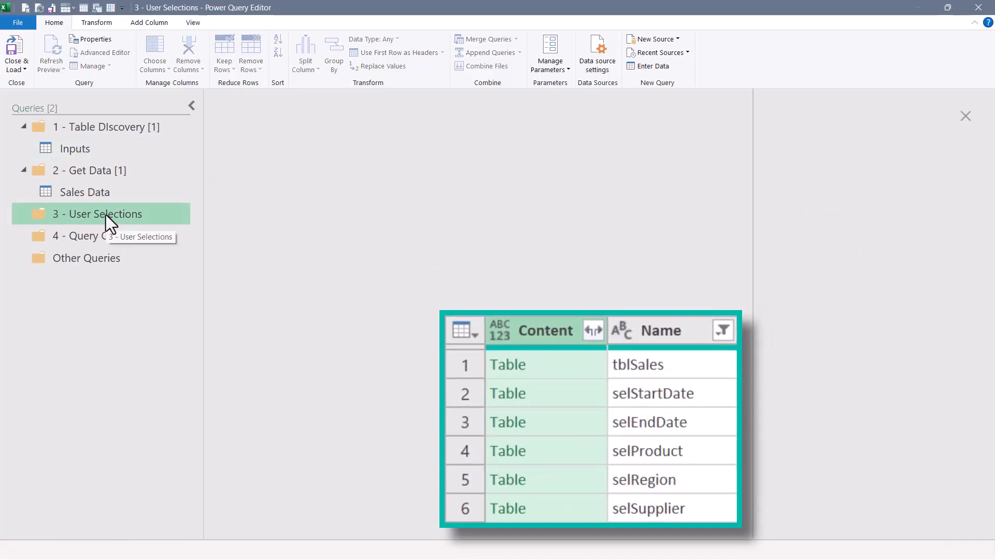
{"action": "right_click", "coordinate": [66, 304]}
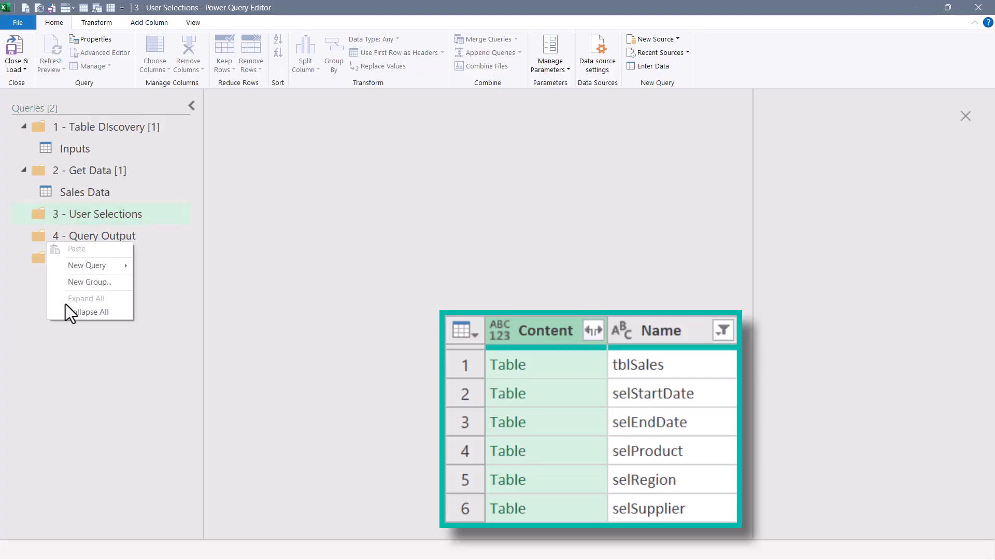
{"action": "mouse_move", "coordinate": [75, 258]}
{"action": "mouse_move", "coordinate": [185, 346]}
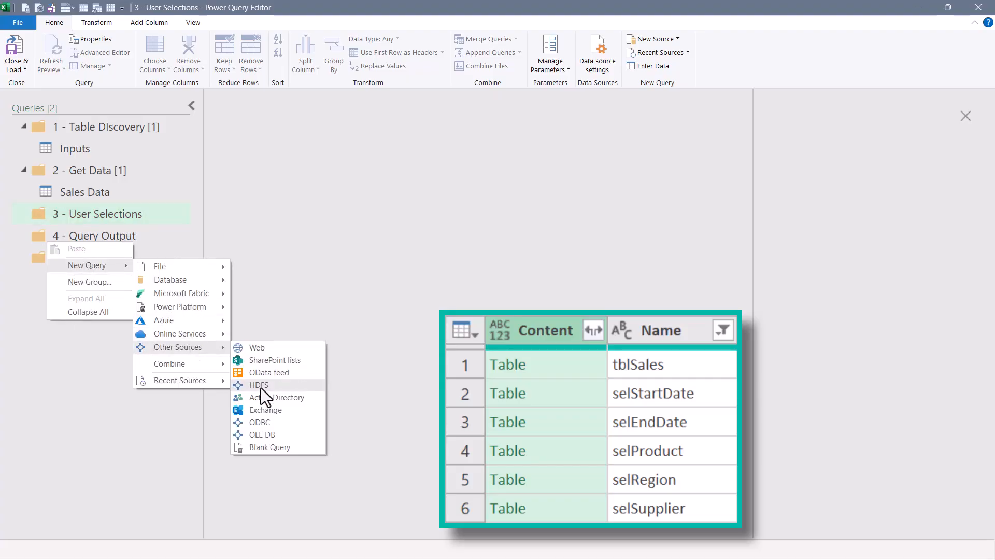
{"action": "left_click", "coordinate": [265, 447]}
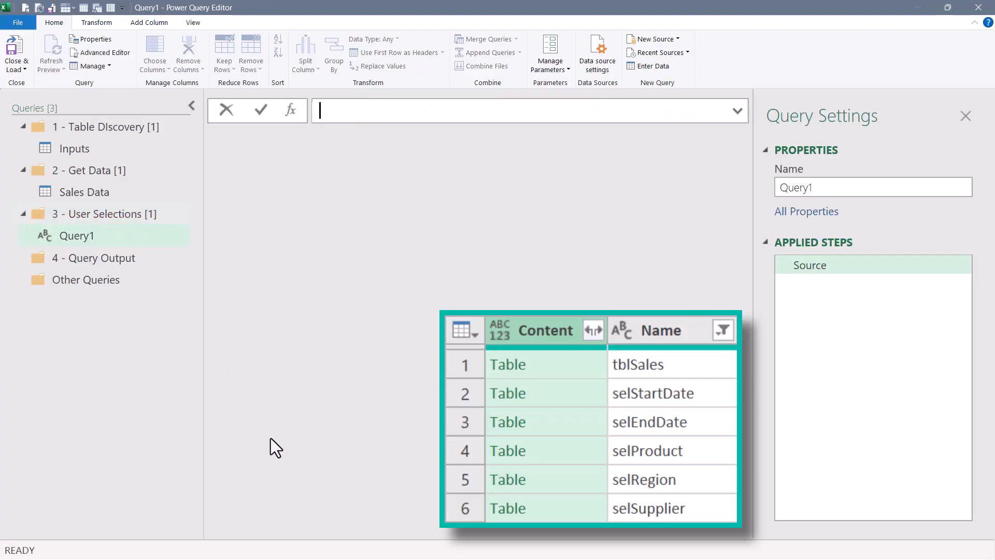
Set the new query's source to =Inputs{1} and drill into its Content table.
{"action": "type", "text": "=in"}
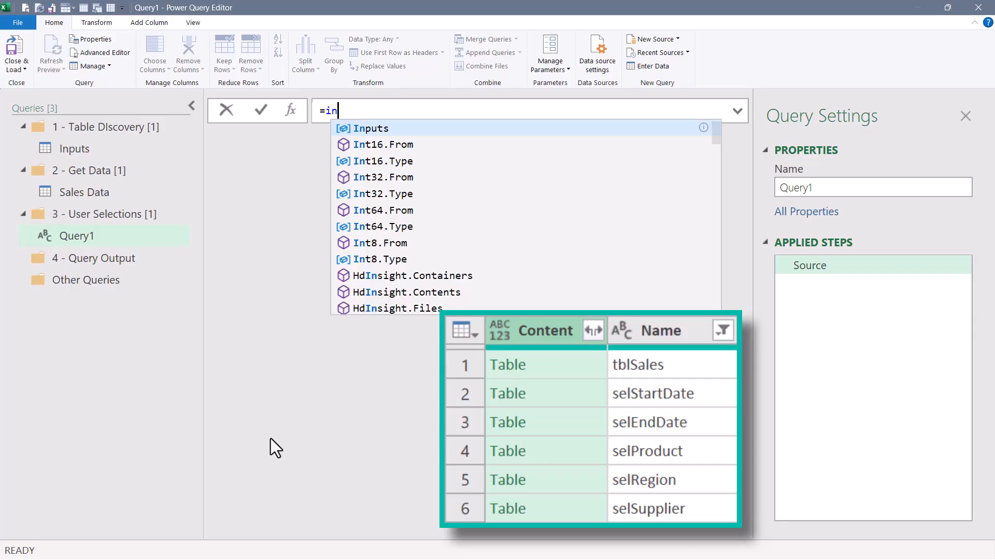
{"action": "key", "text": "Tab"}
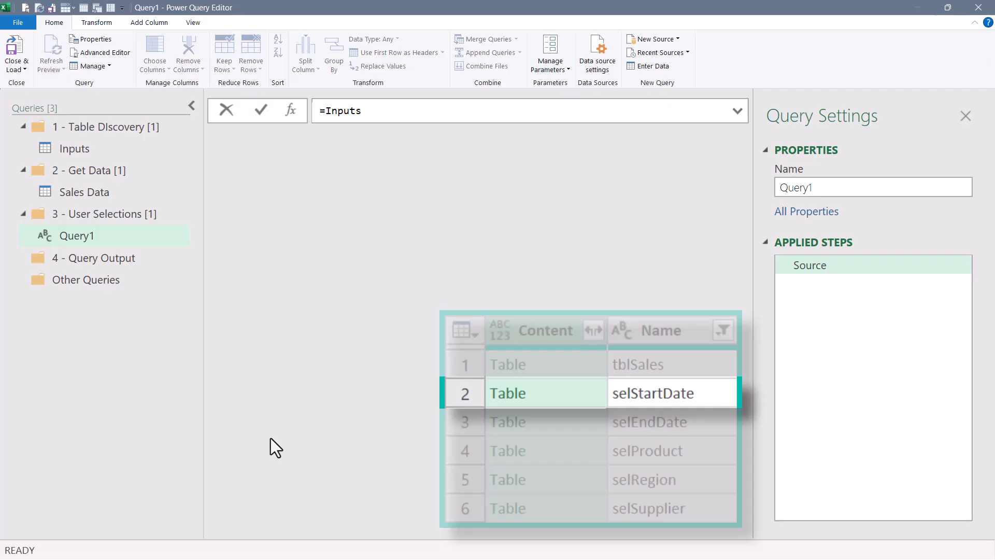
{"action": "type", "text": "{1"}
{"action": "key", "text": "Return"}
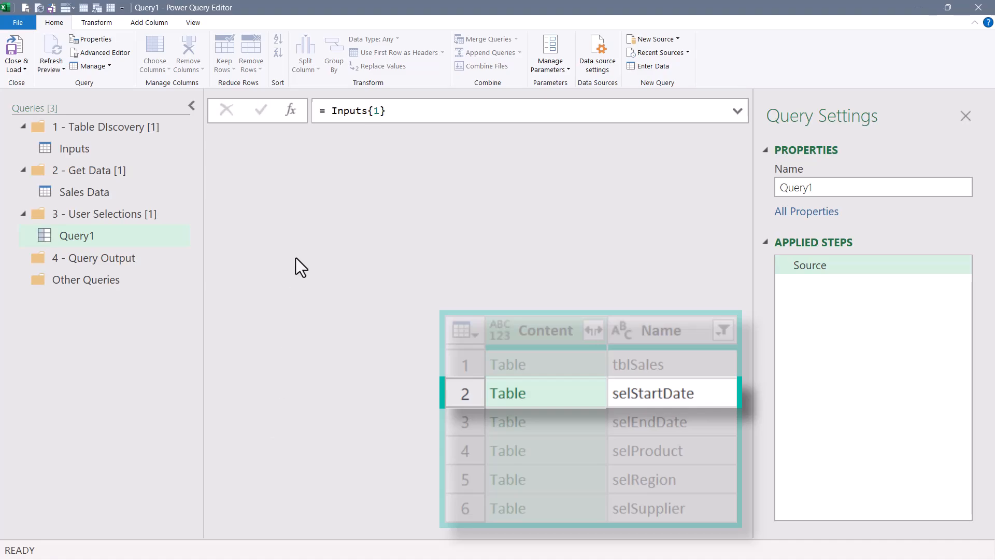
{"action": "left_click", "coordinate": [313, 138]}
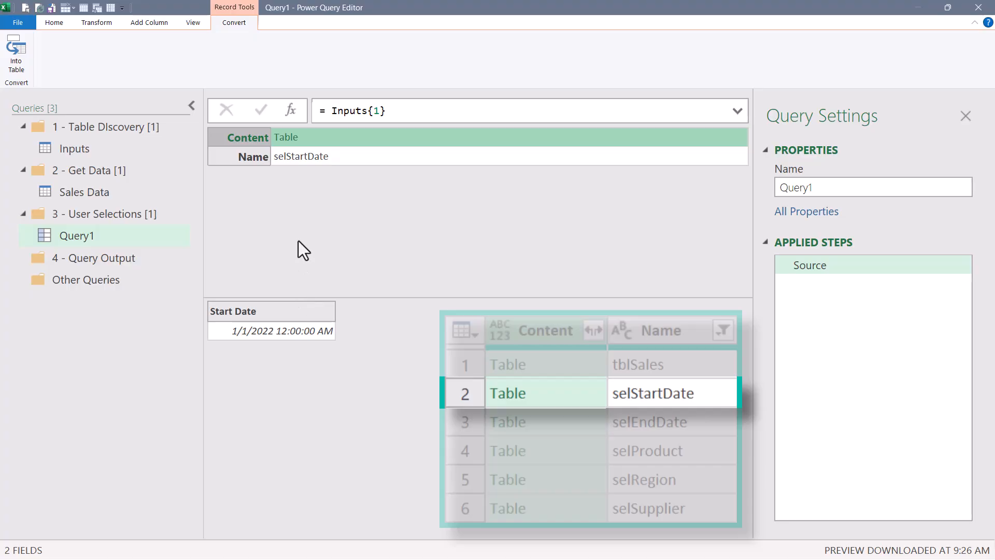
{"action": "left_click", "coordinate": [287, 138]}
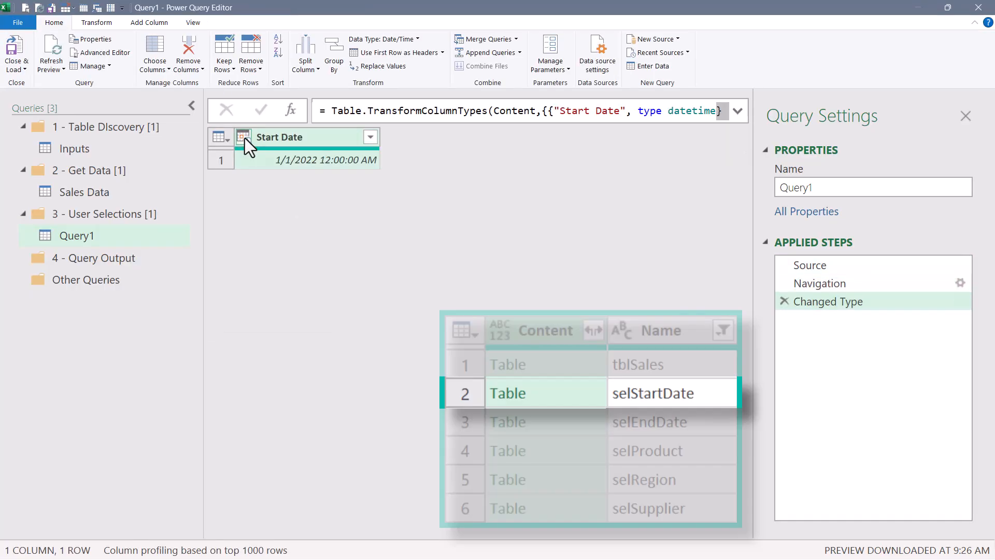
Set the Start Date column's type to Date and rename the query Start Date.
{"action": "left_click", "coordinate": [245, 138]}
{"action": "left_click", "coordinate": [205, 207]}
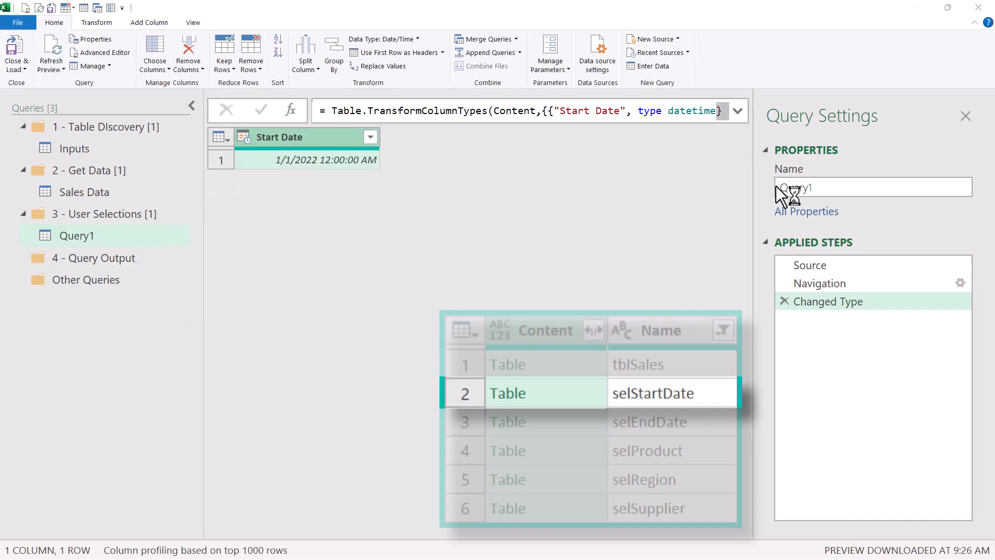
{"action": "left_click_drag", "start_coordinate": [836, 186], "coordinate": [751, 170]}
{"action": "type", "text": "Start Date"}
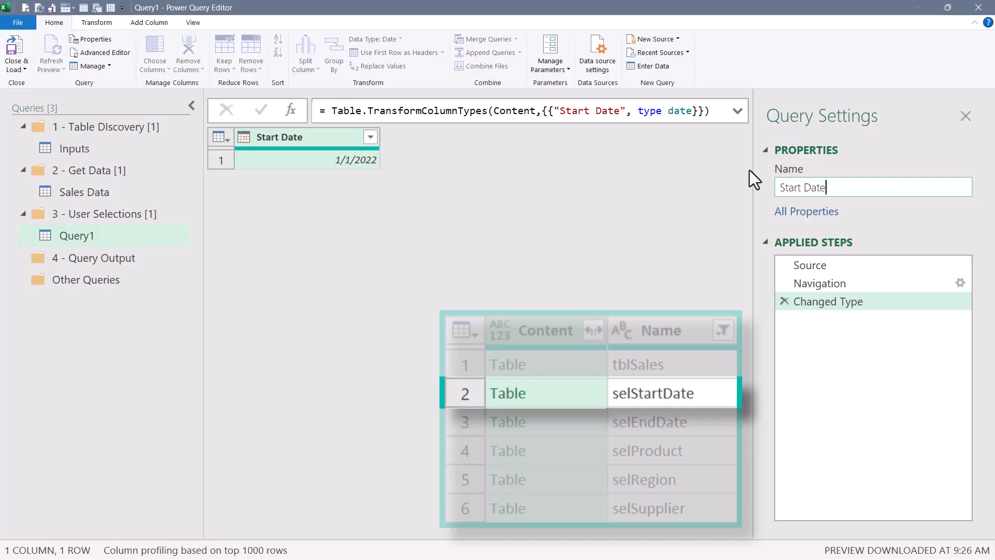
{"action": "key", "text": "Return"}
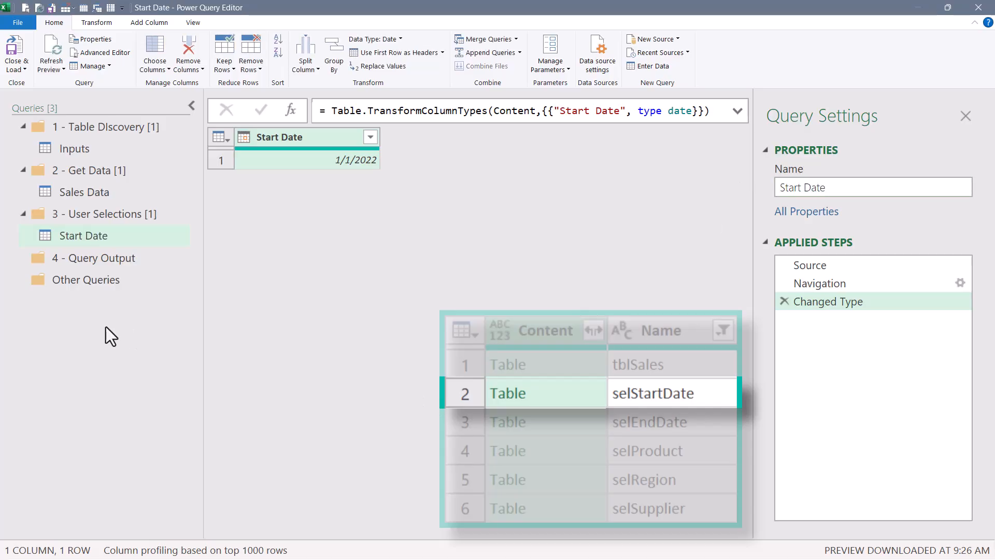
Create a blank query in the 3 - User Selections group with source =Inputs{2} and drill into its Content table.
{"action": "right_click", "coordinate": [82, 321]}
{"action": "mouse_move", "coordinate": [89, 278]}
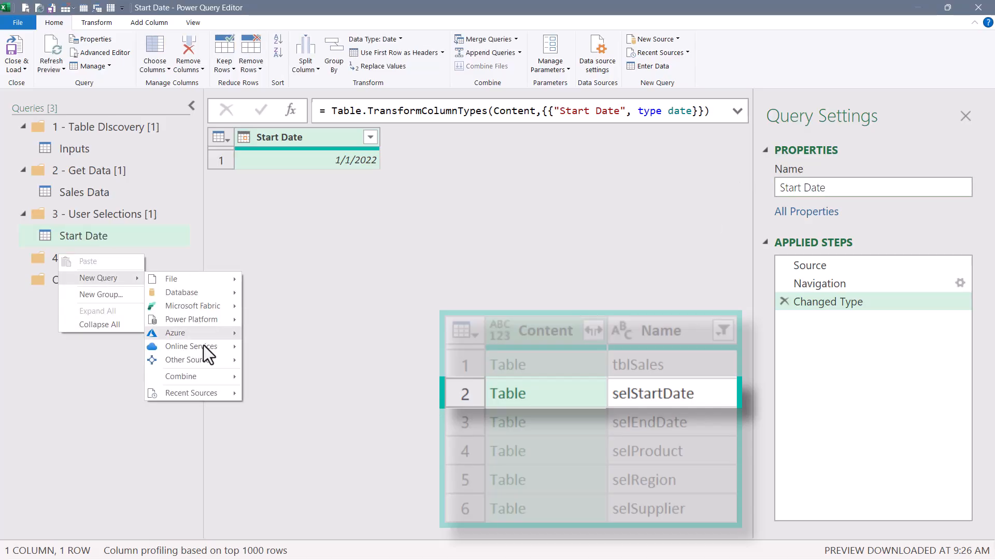
{"action": "mouse_move", "coordinate": [204, 358]}
{"action": "left_click", "coordinate": [286, 460]}
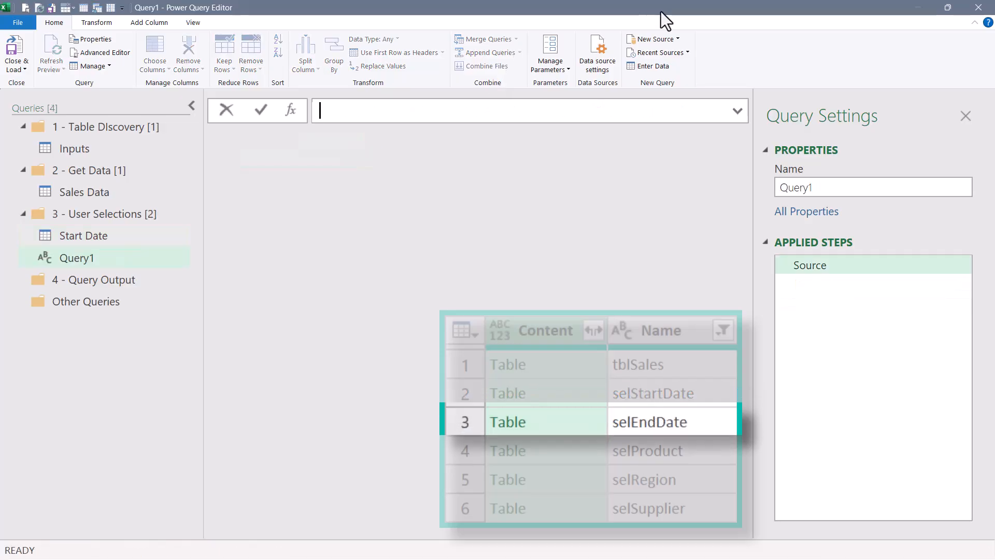
{"action": "type", "text": "Inputs"}
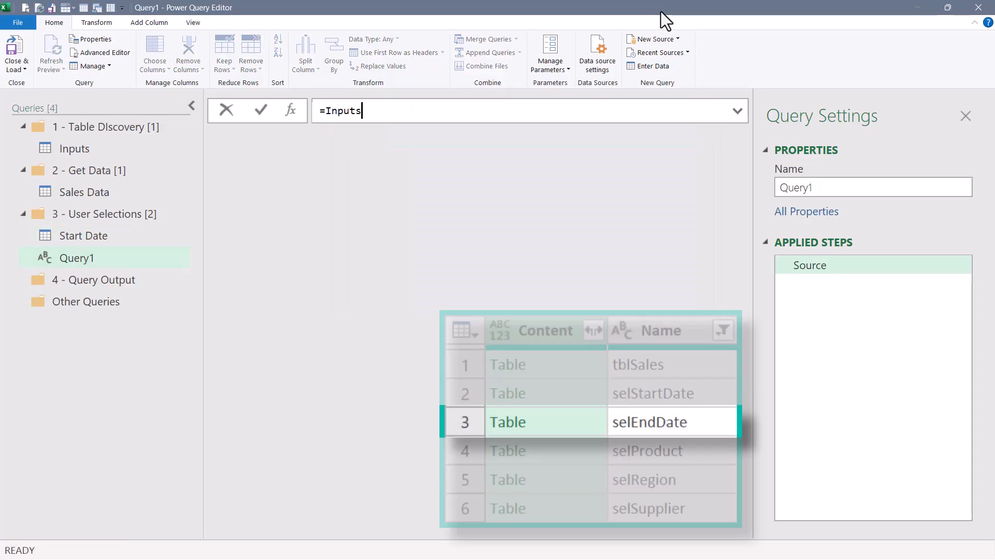
{"action": "type", "text": "{2"}
{"action": "key", "text": "Return"}
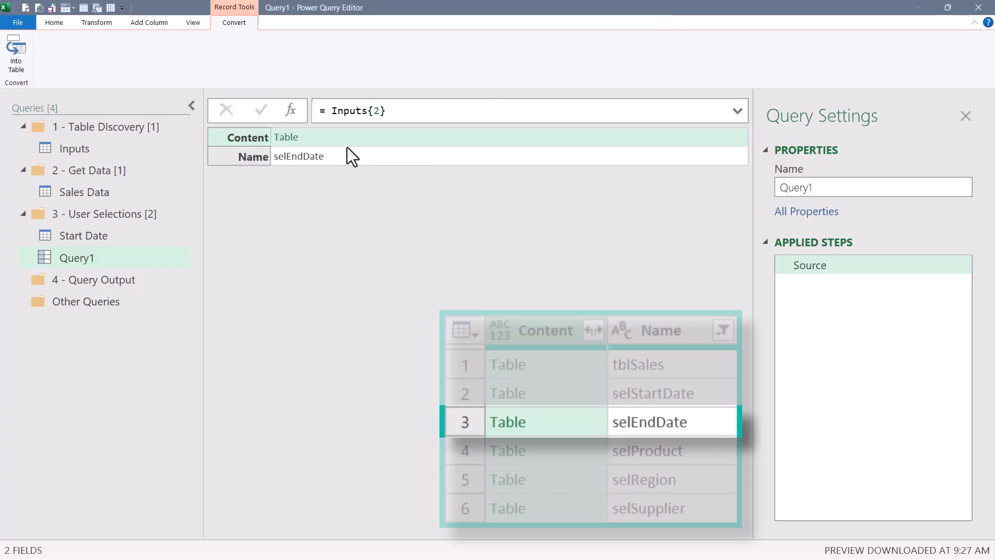
{"action": "left_click", "coordinate": [291, 143]}
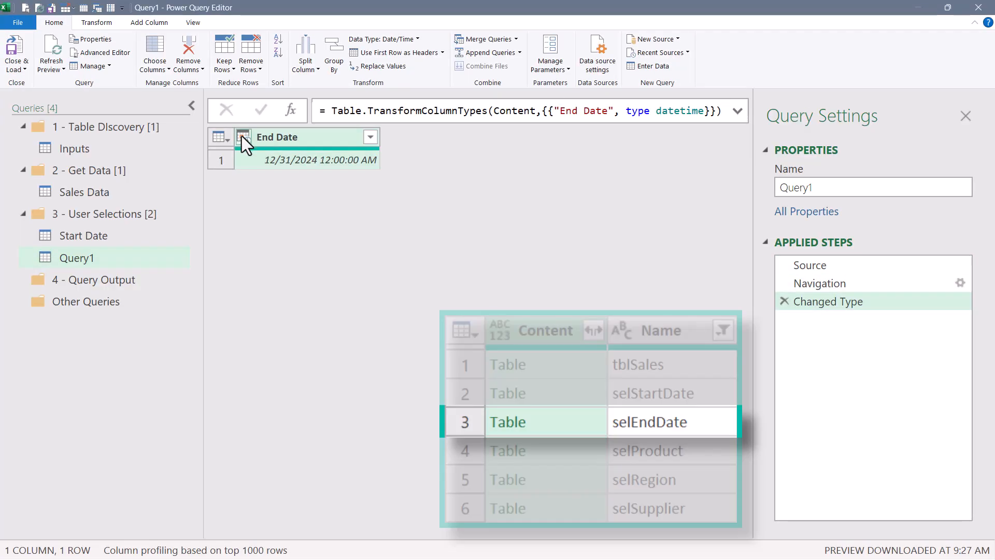
Set the End Date column's type to Date and rename the query End Date.
{"action": "left_click", "coordinate": [242, 136]}
{"action": "left_click", "coordinate": [197, 206]}
{"action": "left_click", "coordinate": [793, 187]}
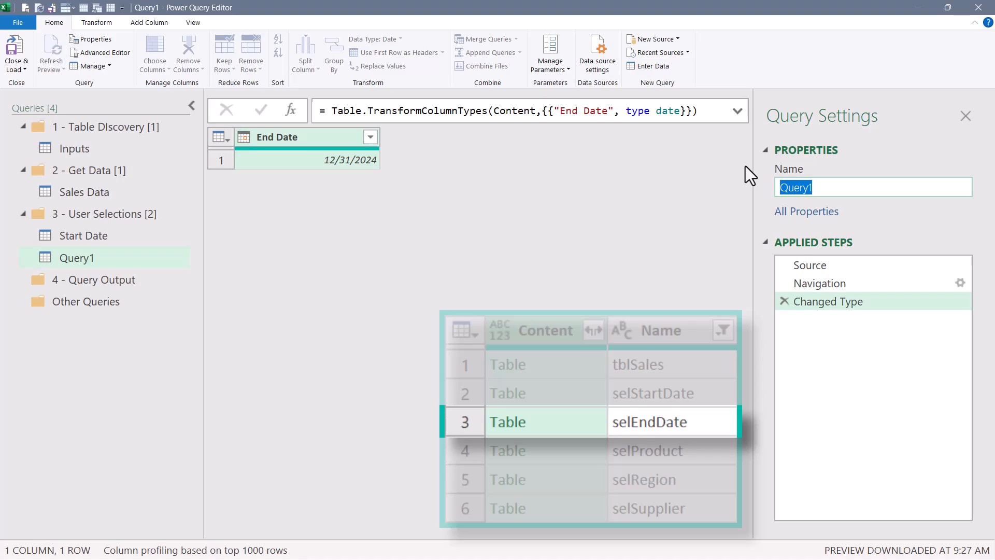
{"action": "type", "text": "End Date"}
{"action": "key", "text": "Return"}
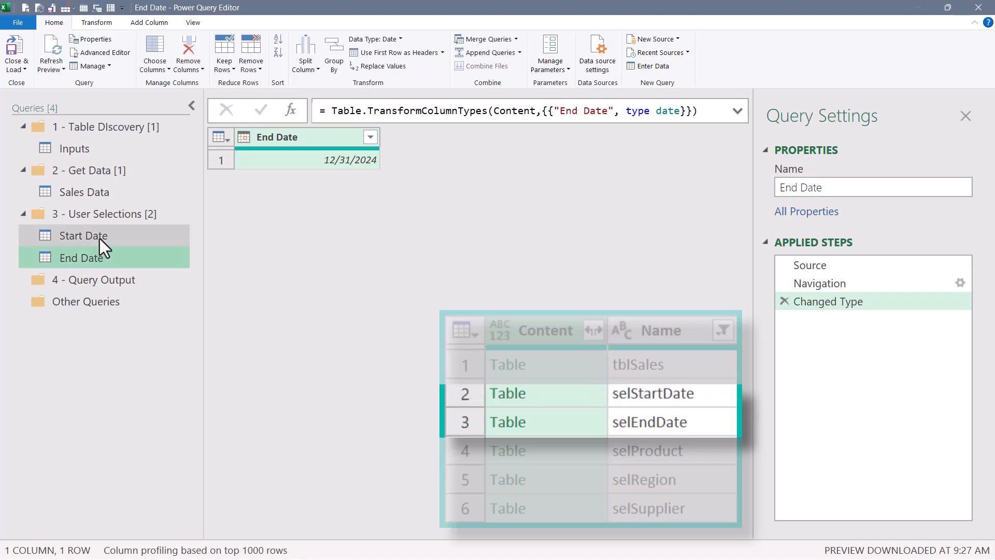
Create another blank query in the group with source =Inputs{3} and drill into its Content table.
{"action": "left_click", "coordinate": [100, 239]}
{"action": "left_click", "coordinate": [132, 257]}
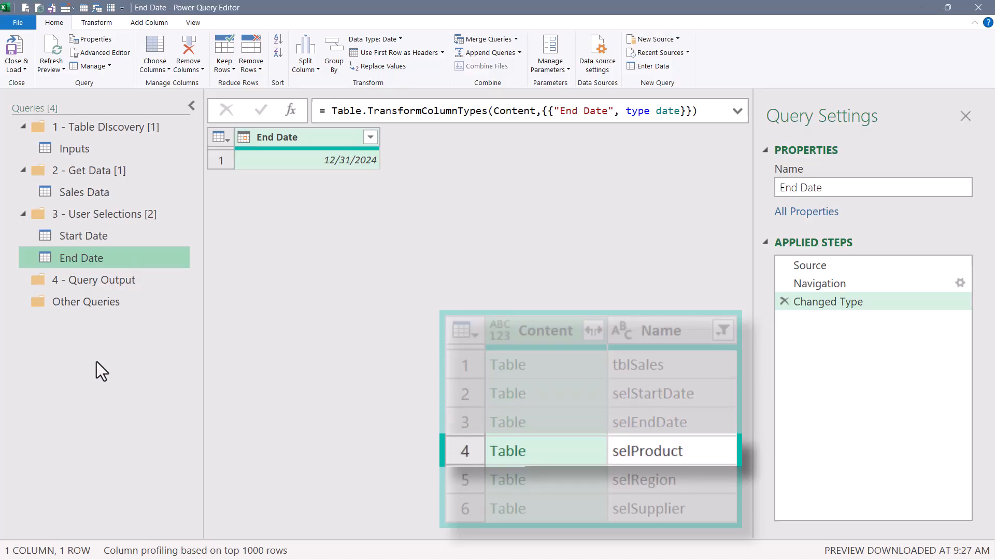
{"action": "right_click", "coordinate": [99, 342]}
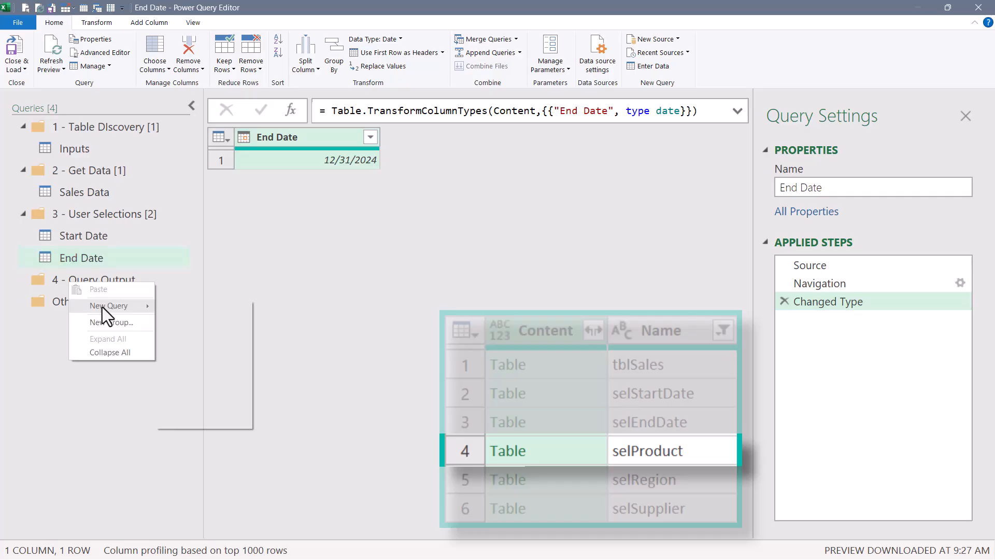
{"action": "mouse_move", "coordinate": [104, 307]}
{"action": "mouse_move", "coordinate": [183, 383]}
{"action": "left_click", "coordinate": [331, 489]}
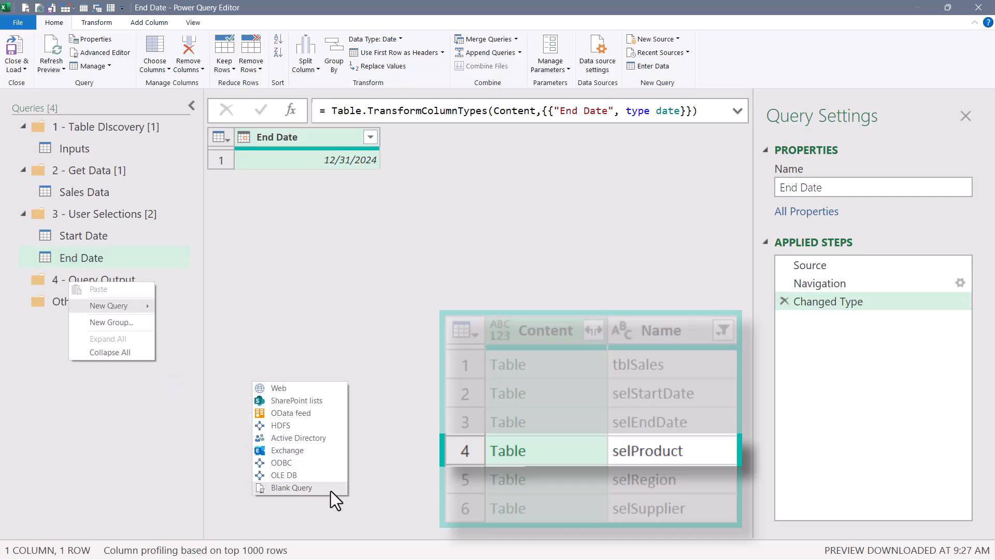
{"action": "type", "text": "=Inputs"}
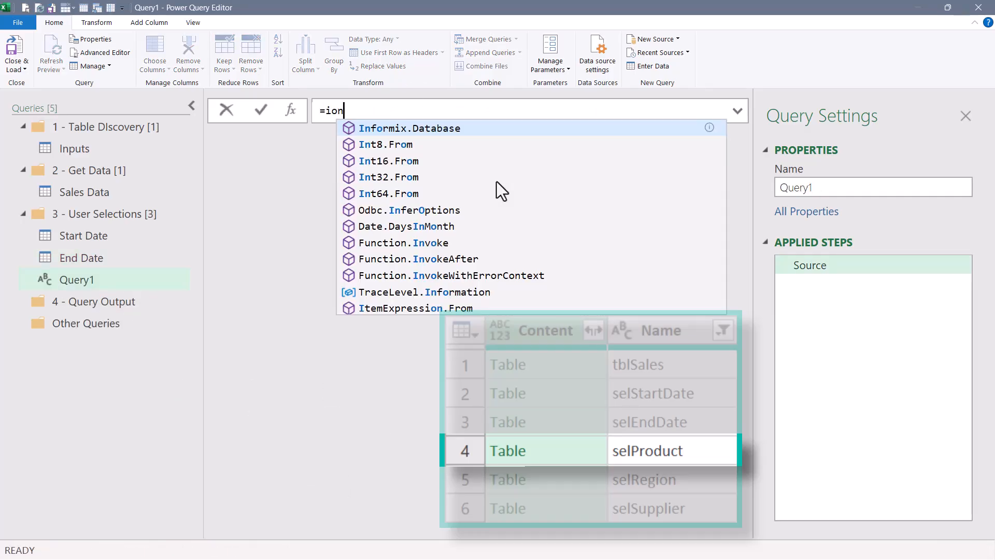
{"action": "type", "text": "{"}
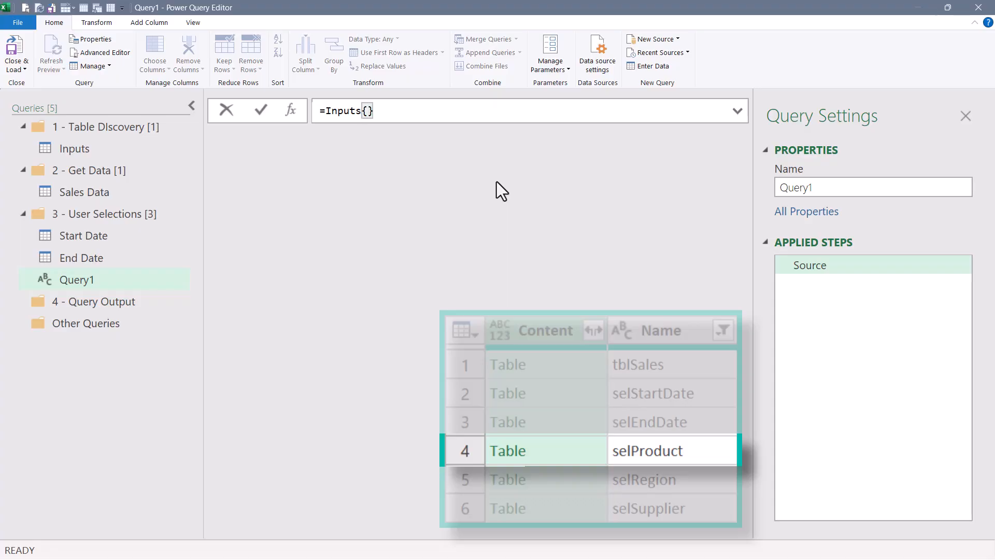
{"action": "type", "text": "3"}
{"action": "key", "text": "Return"}
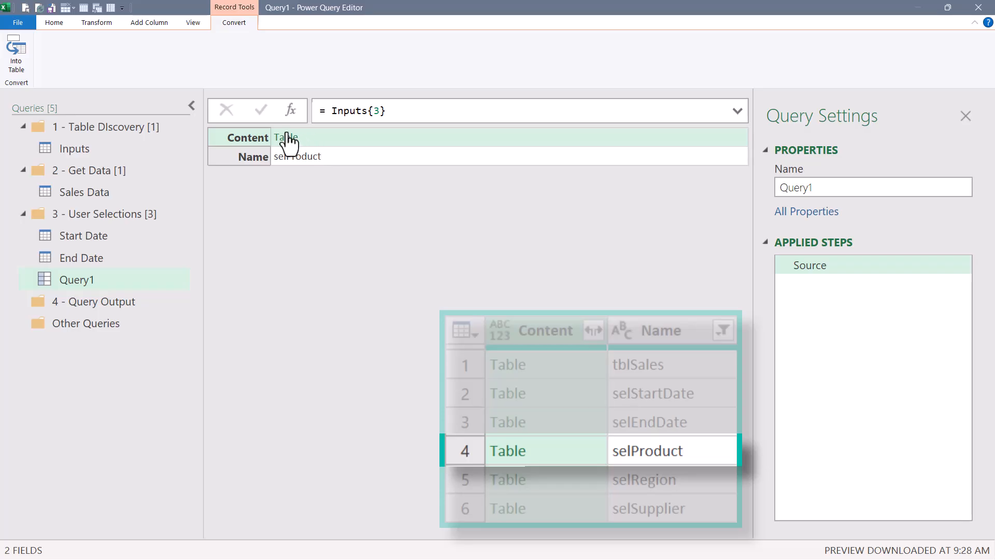
{"action": "left_click", "coordinate": [283, 136]}
Rename the new query Products.
{"action": "double_click", "coordinate": [880, 186]}
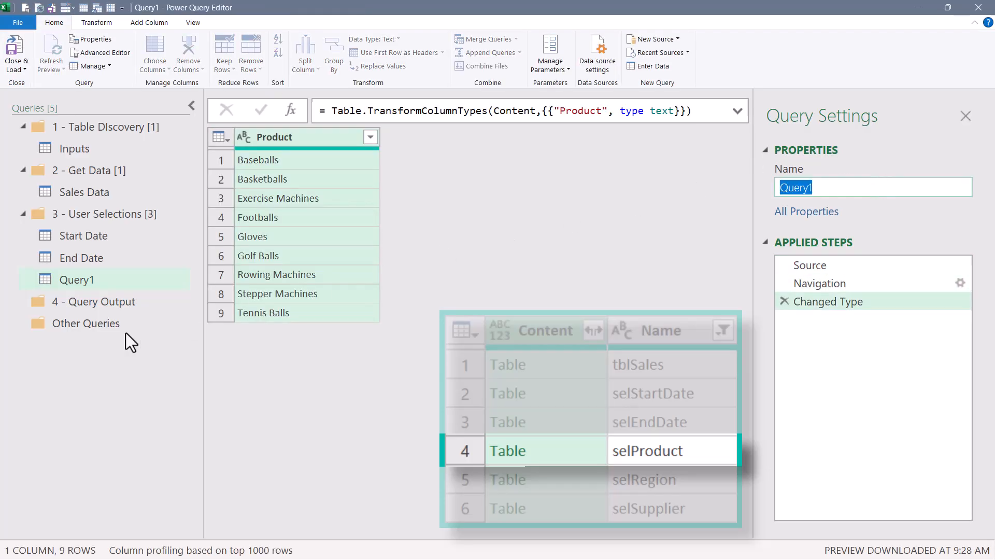
{"action": "type", "text": "Products"}
{"action": "key", "text": "Return"}
Create a blank query in the group with source =Inputs{4} and drill into its Content table.
{"action": "right_click", "coordinate": [129, 352]}
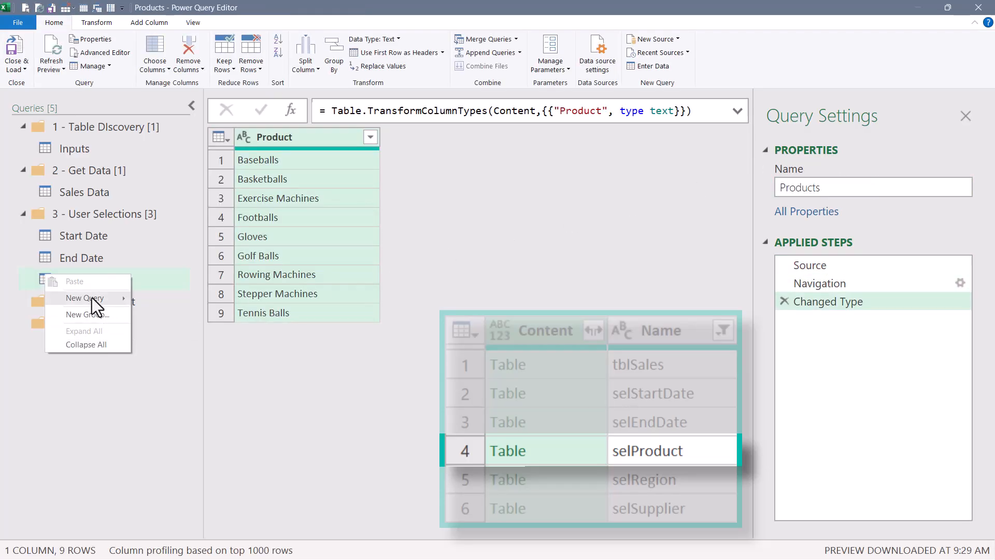
{"action": "mouse_move", "coordinate": [92, 298]}
{"action": "mouse_move", "coordinate": [186, 382]}
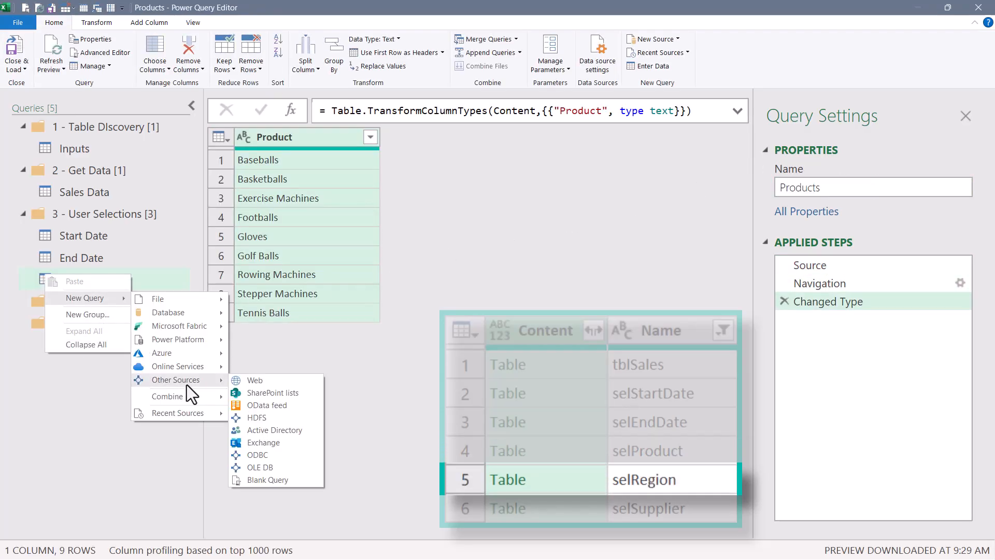
{"action": "left_click", "coordinate": [267, 482]}
{"action": "type", "text": "Inputs"}
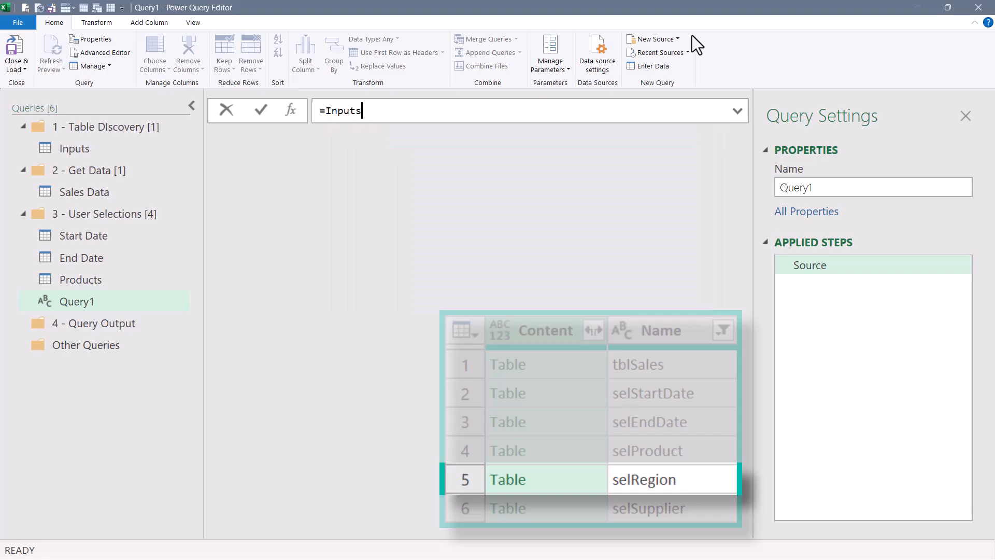
{"action": "type", "text": "{}"}
{"action": "type", "text": "4"}
{"action": "key", "text": "Return"}
{"action": "left_click", "coordinate": [288, 140]}
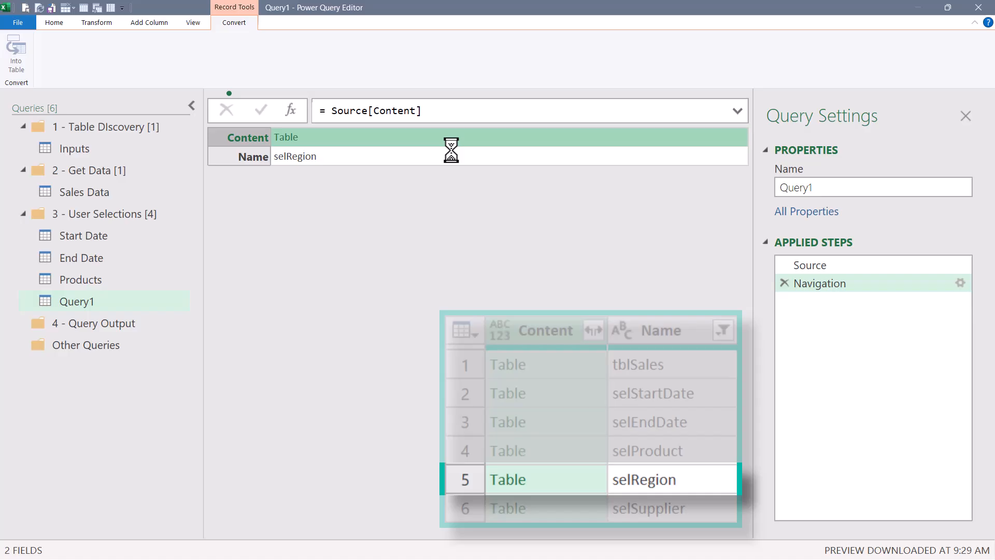
Rename the new query Regions.
{"action": "double_click", "coordinate": [833, 186]}
{"action": "type", "text": "Regions"}
{"action": "key", "text": "Return"}
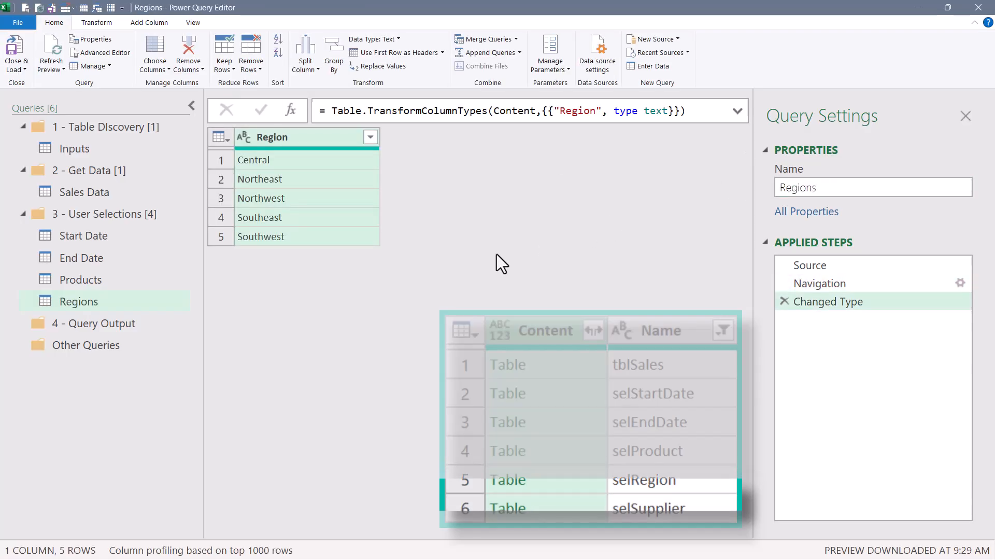
Create a blank query in the group with source =Inputs{5} and drill into its Content table.
{"action": "right_click", "coordinate": [61, 371]}
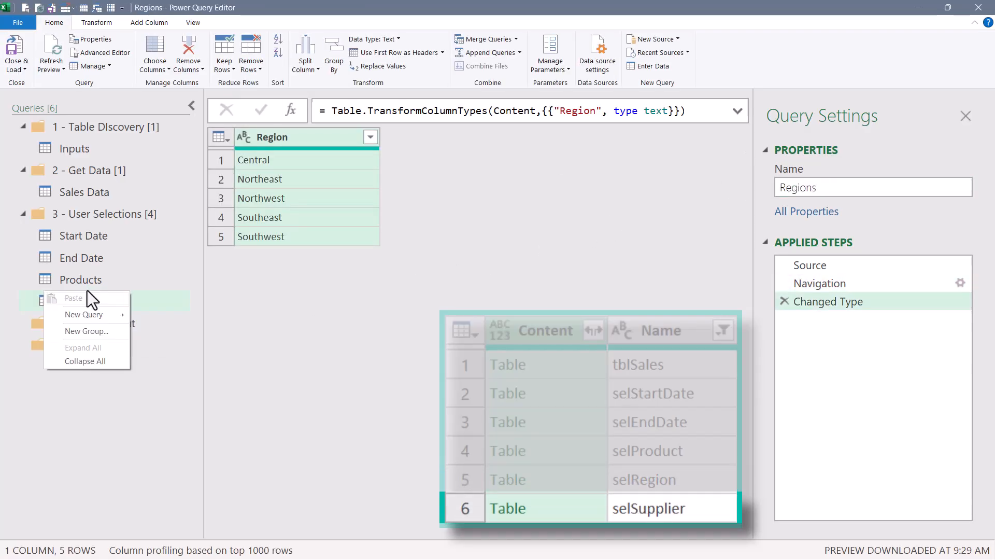
{"action": "mouse_move", "coordinate": [89, 310]}
{"action": "mouse_move", "coordinate": [171, 400]}
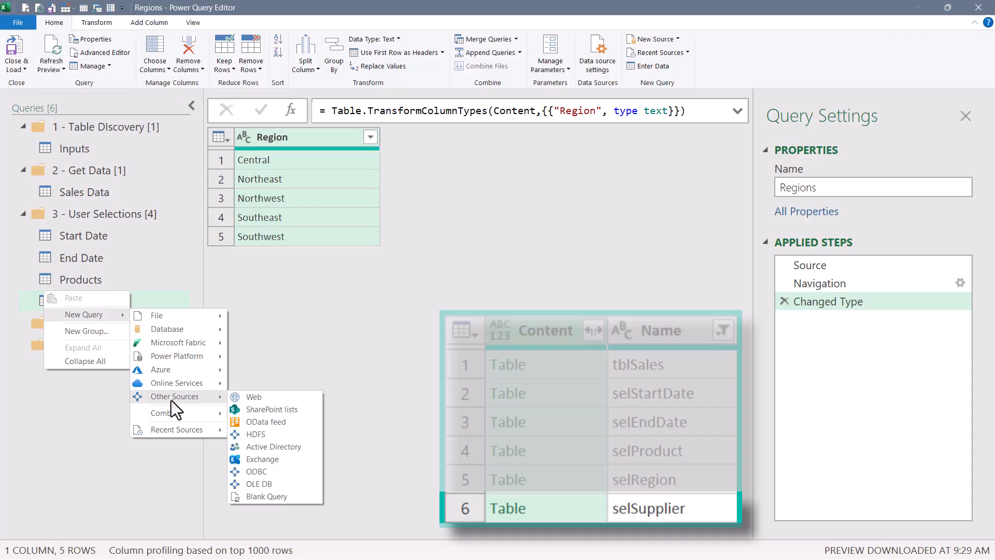
{"action": "left_click", "coordinate": [267, 497]}
{"action": "type", "text": "=In"}
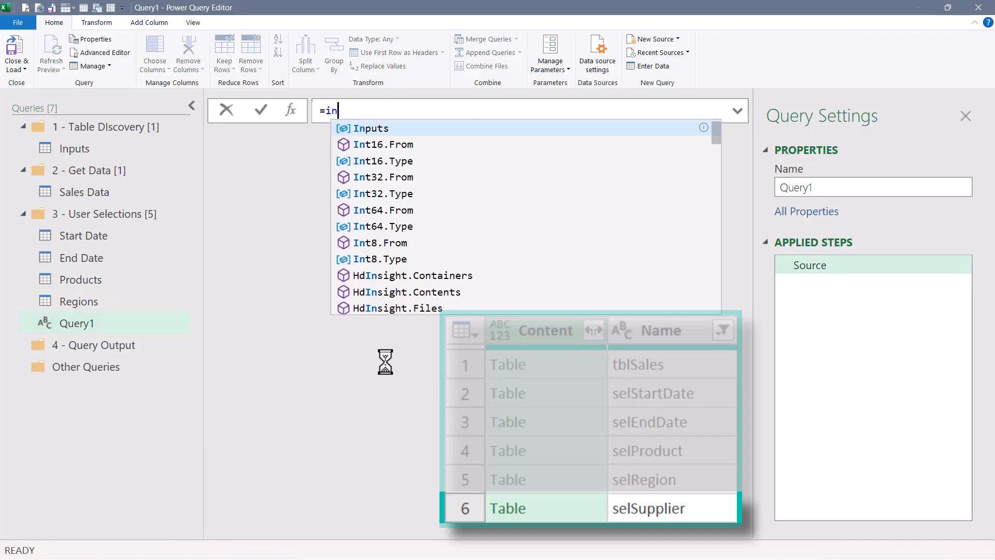
{"action": "key", "text": "Tab"}
{"action": "type", "text": "{"}
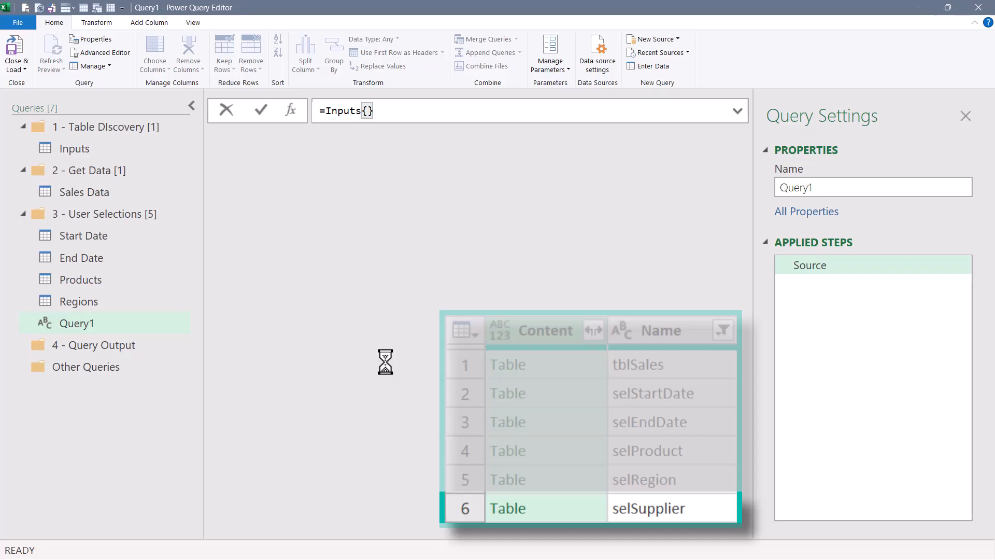
{"action": "type", "text": "5"}
{"action": "key", "text": "Return"}
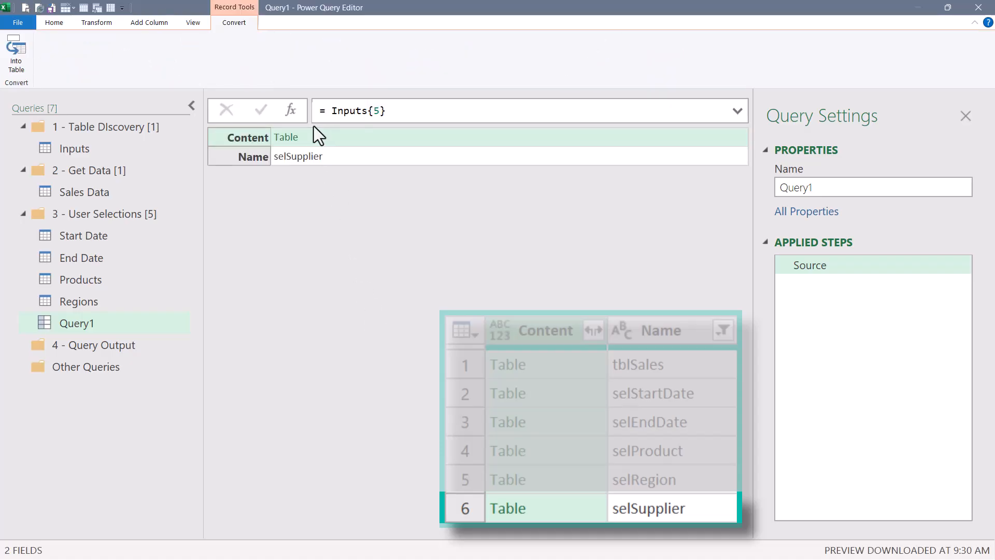
{"action": "left_click", "coordinate": [286, 137]}
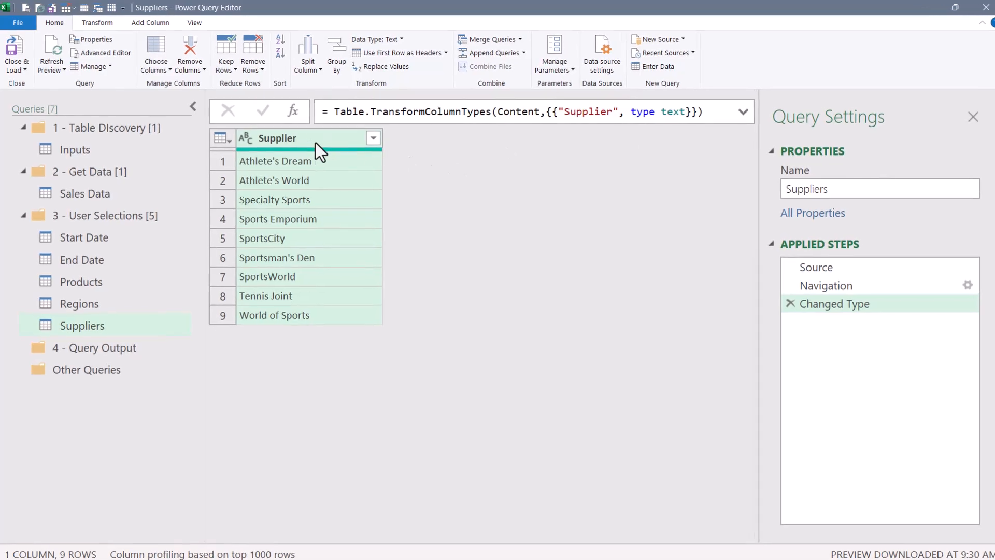
Convert the Suppliers and Regions queries into lists by drilling down their single columns.
{"action": "right_click", "coordinate": [329, 146]}
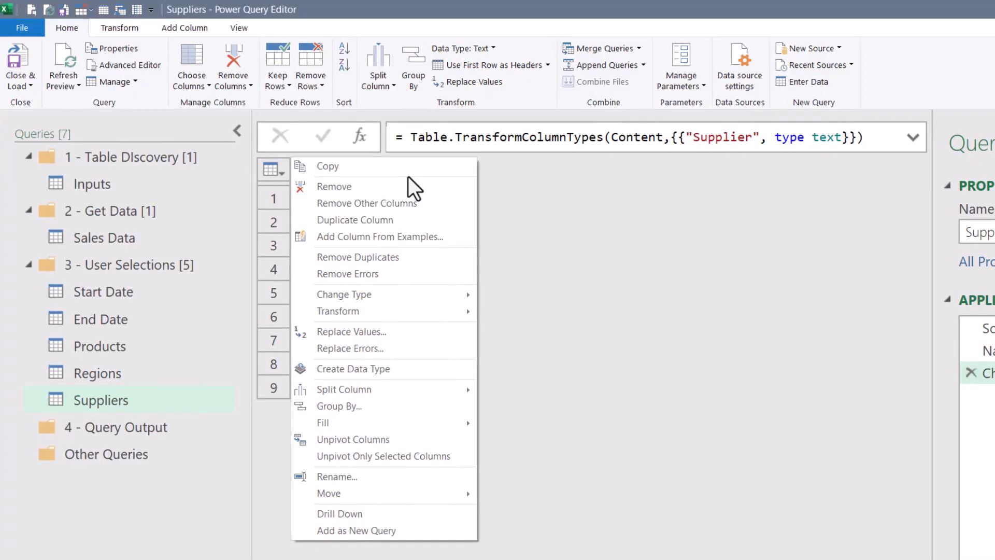
{"action": "left_click", "coordinate": [355, 513]}
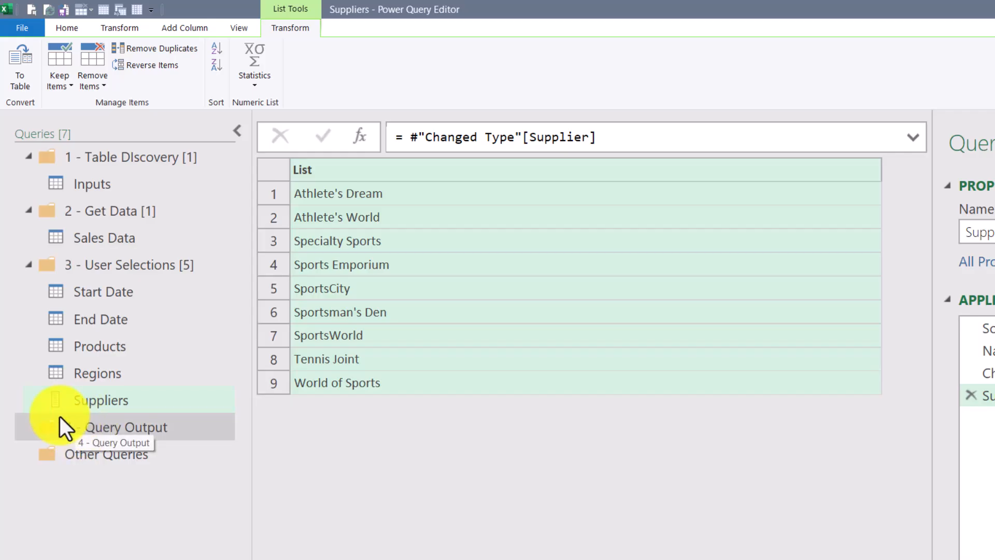
{"action": "left_click", "coordinate": [83, 373]}
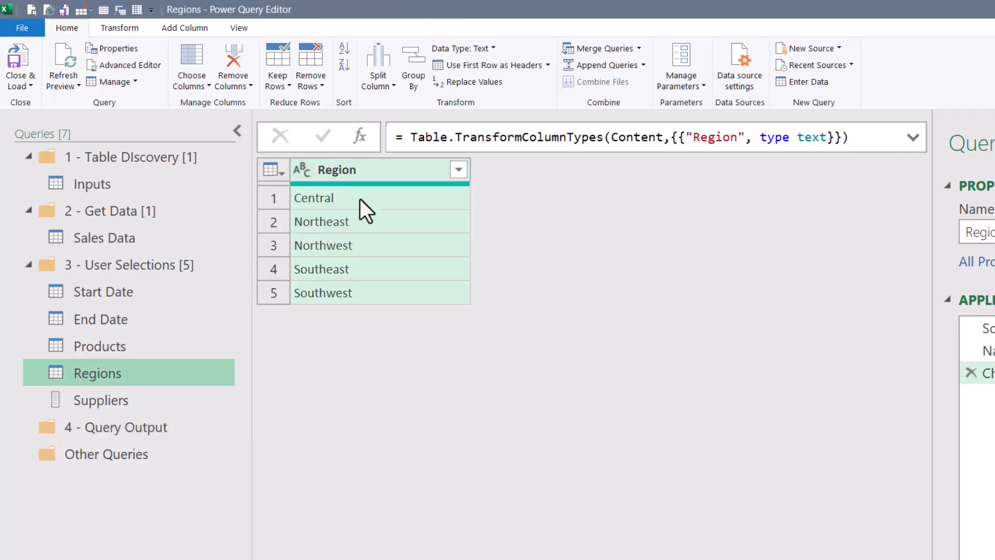
{"action": "right_click", "coordinate": [366, 168]}
{"action": "left_click", "coordinate": [331, 513]}
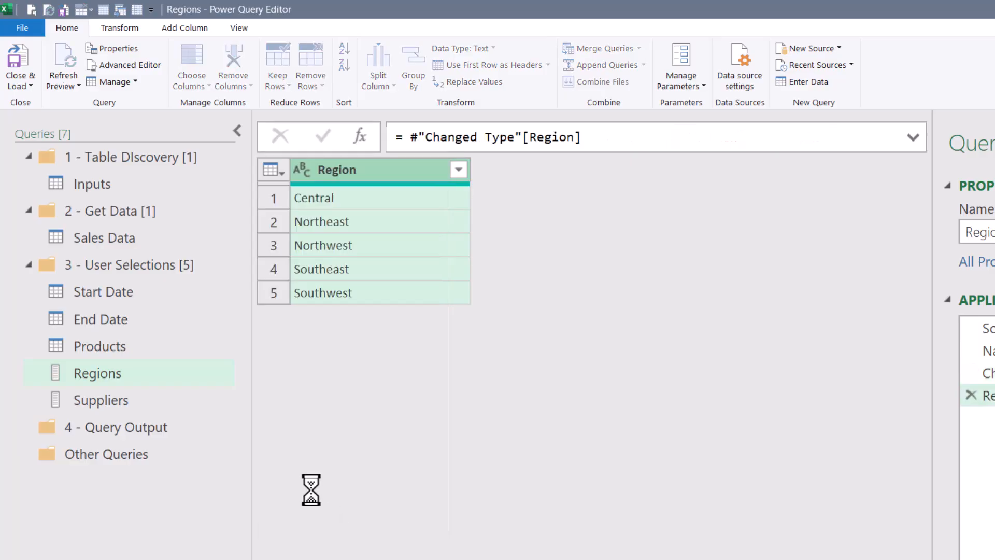
Convert the Products query into a list by drilling down its Product column.
{"action": "left_click", "coordinate": [123, 352]}
{"action": "right_click", "coordinate": [366, 169]}
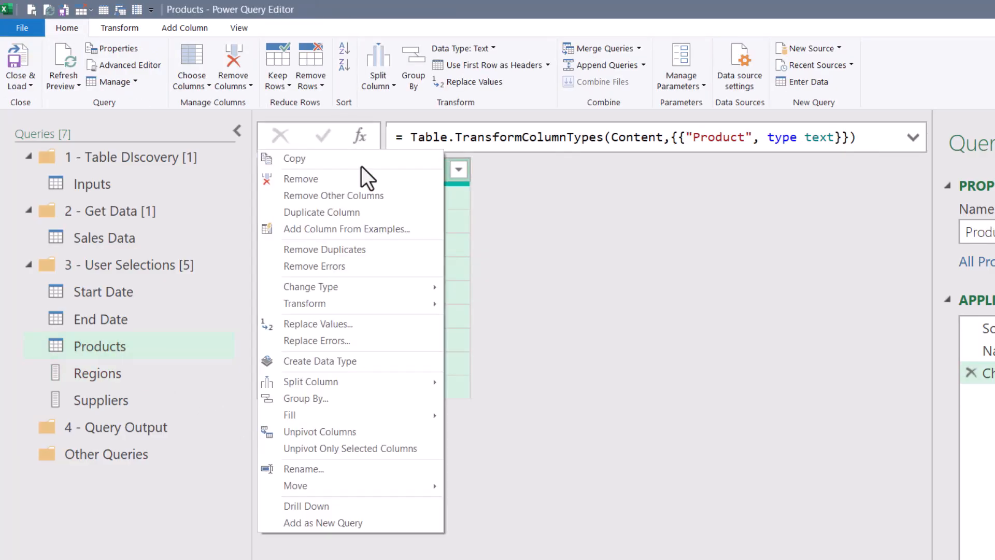
{"action": "left_click", "coordinate": [311, 506]}
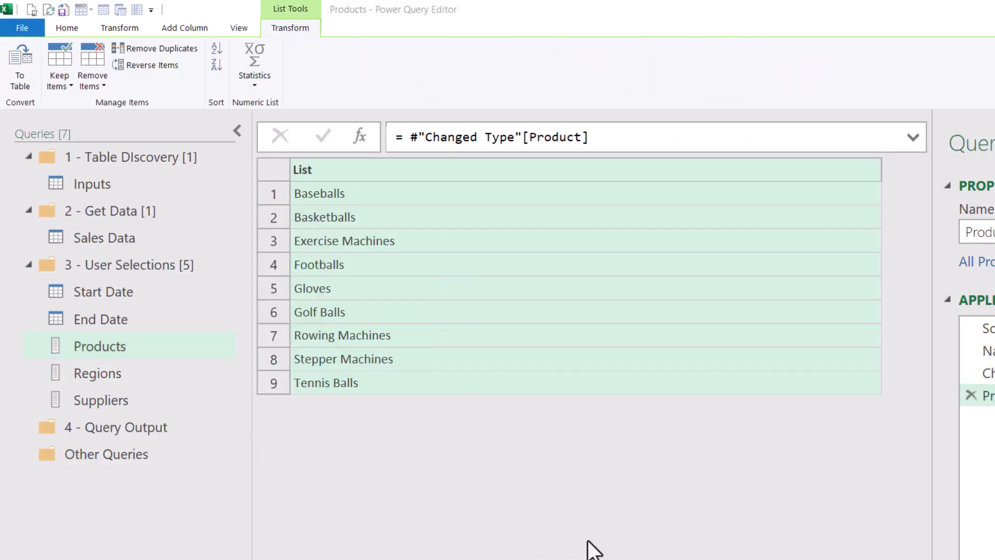
{"action": "left_click", "coordinate": [126, 319]}
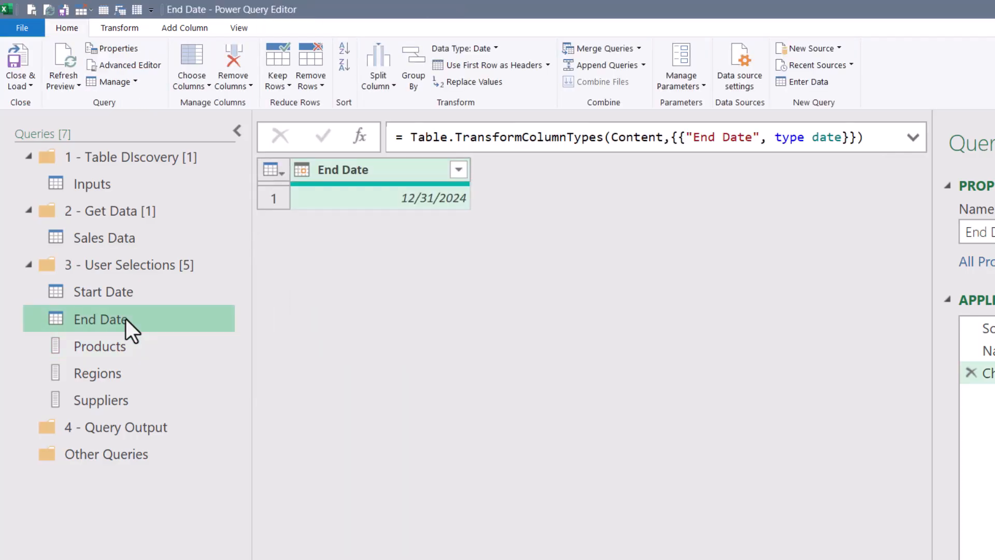
{"action": "left_click", "coordinate": [114, 347]}
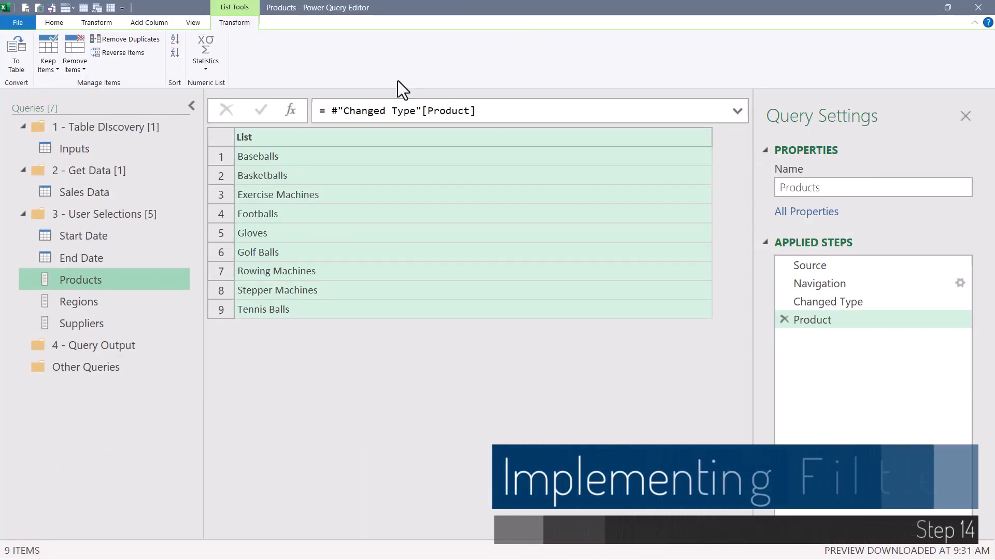
Review each query in the Get Data and User Selections groups in turn.
{"action": "left_click", "coordinate": [90, 191]}
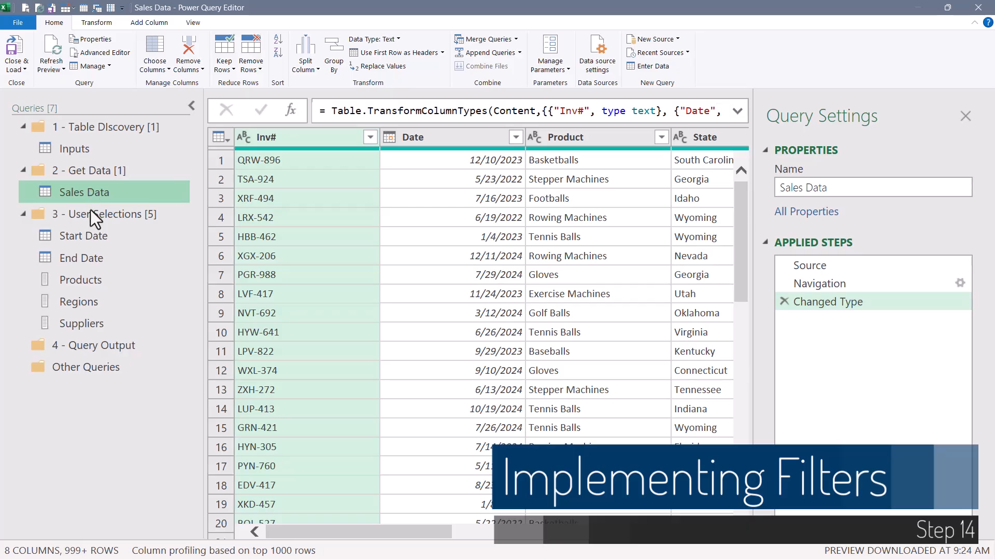
{"action": "left_click", "coordinate": [92, 238]}
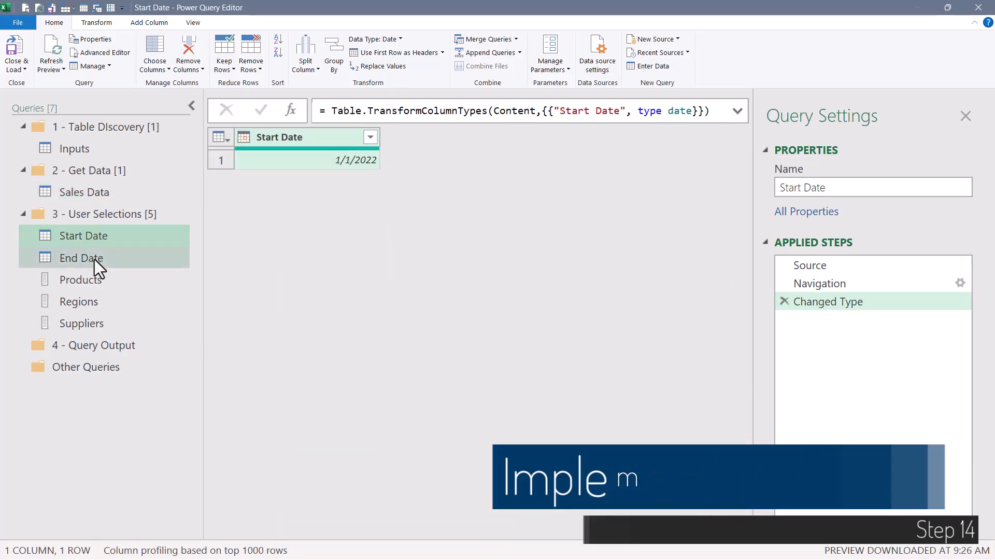
{"action": "left_click", "coordinate": [94, 259]}
{"action": "left_click", "coordinate": [95, 280]}
{"action": "left_click", "coordinate": [96, 306]}
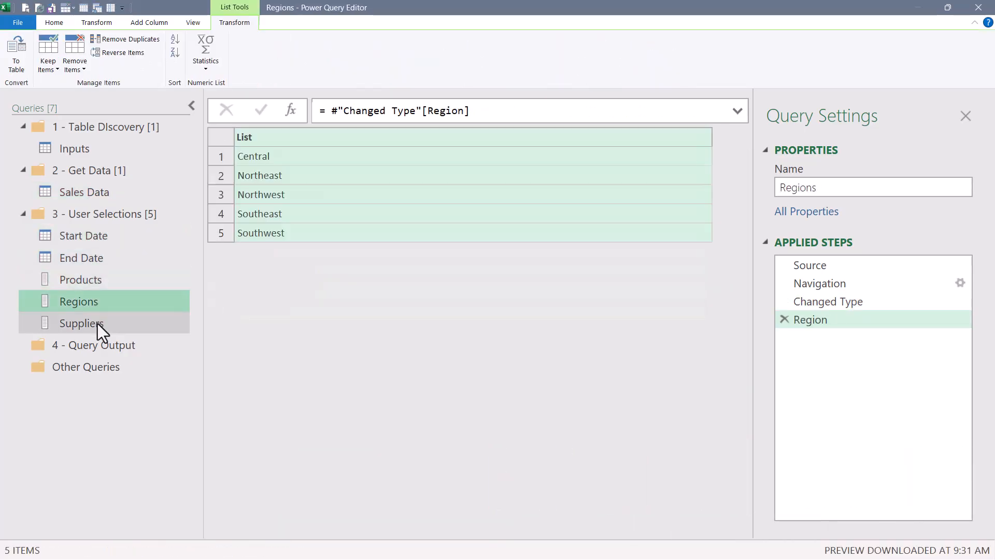
{"action": "left_click", "coordinate": [98, 325]}
{"action": "left_click", "coordinate": [104, 346]}
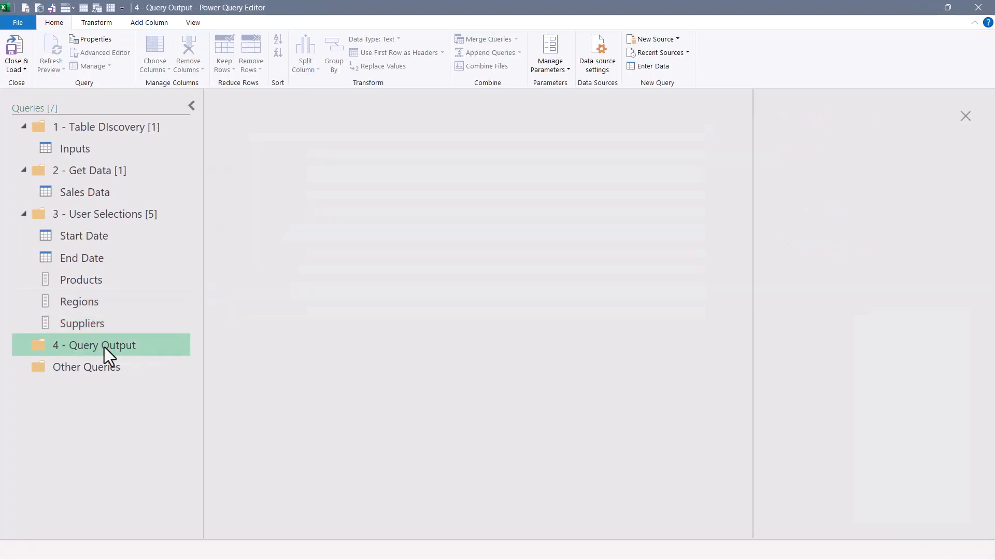
Create a blank query in the Query Output group with source =#"Sales Data".
{"action": "right_click", "coordinate": [81, 408]}
{"action": "mouse_move", "coordinate": [103, 339]}
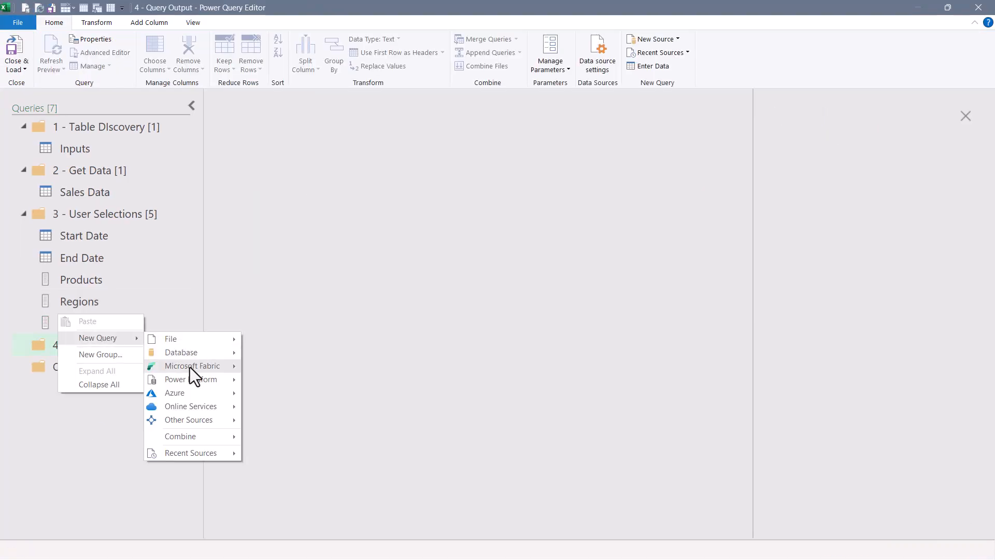
{"action": "mouse_move", "coordinate": [194, 420]}
{"action": "left_click", "coordinate": [267, 520]}
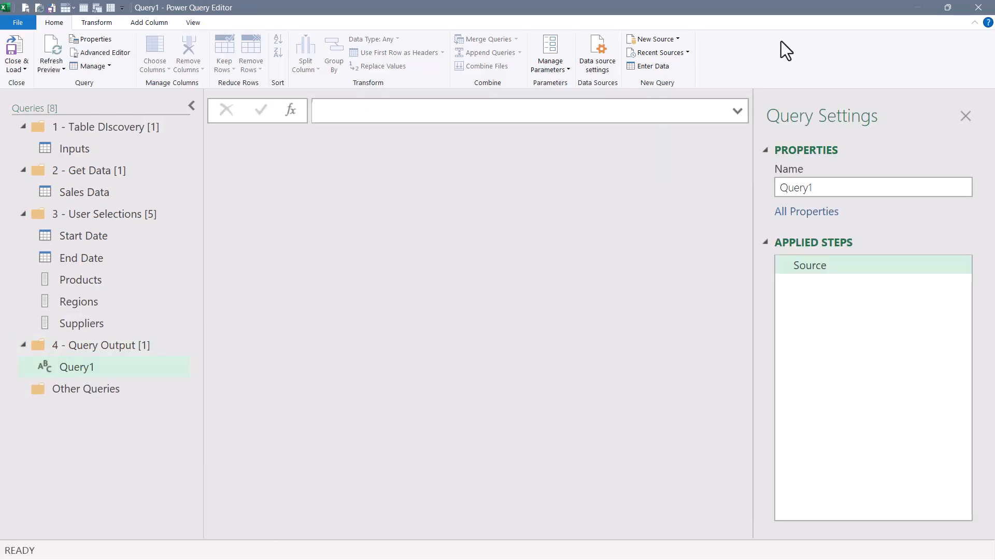
{"action": "type", "text": "=#"}
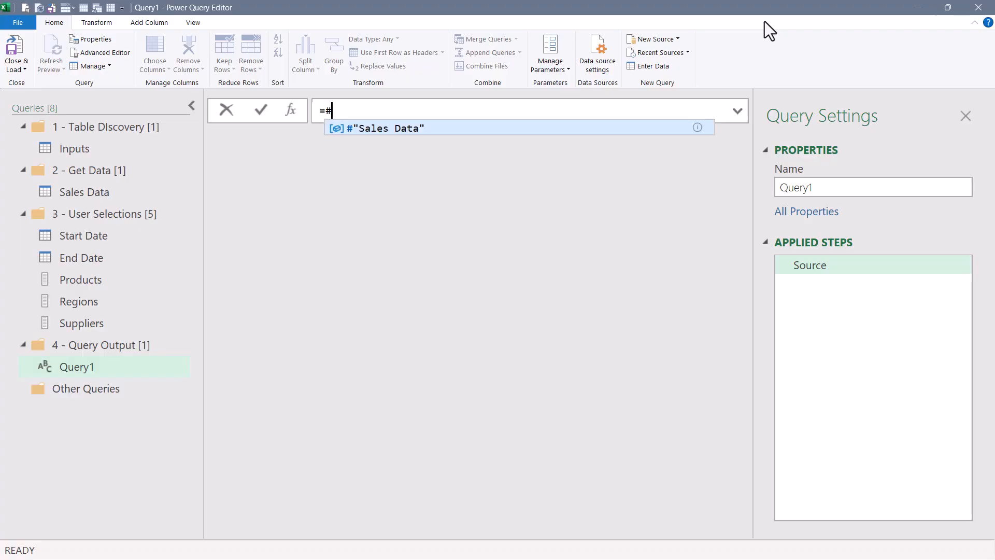
{"action": "key", "text": "Tab"}
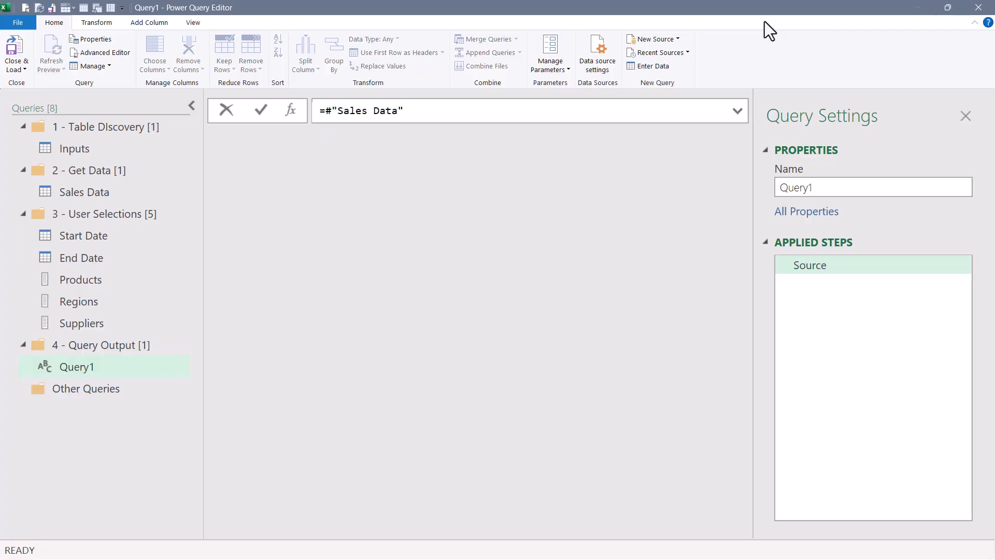
{"action": "key", "text": "Return"}
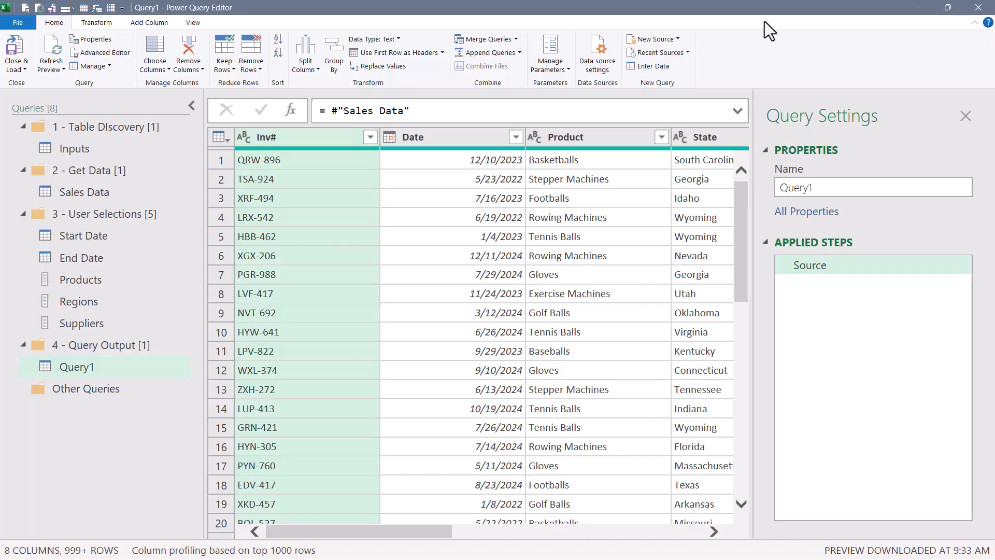
Filter the Date column to keep rows between 1/1/2023 and 12/31/2023 inclusive.
{"action": "left_click", "coordinate": [515, 137]}
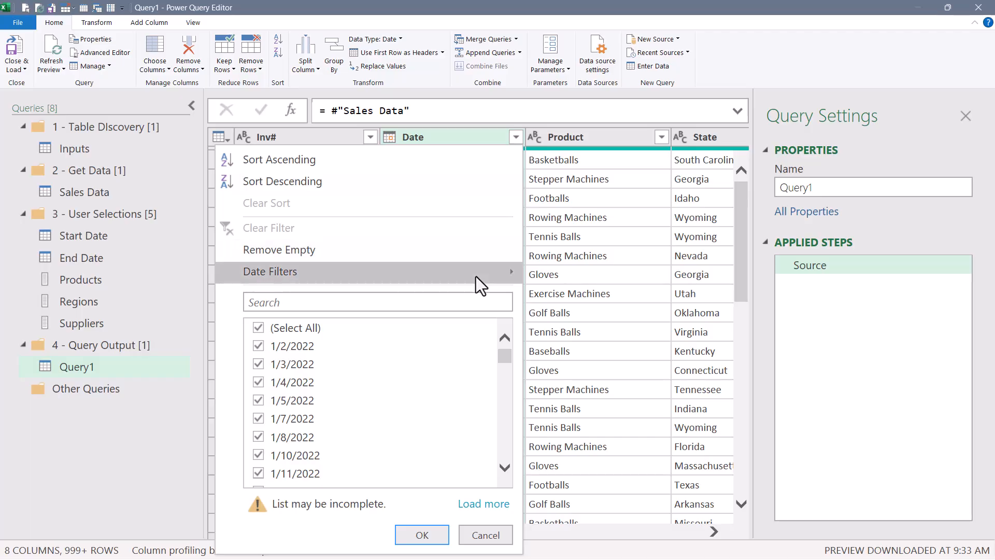
{"action": "mouse_move", "coordinate": [476, 275]}
{"action": "left_click", "coordinate": [577, 202]}
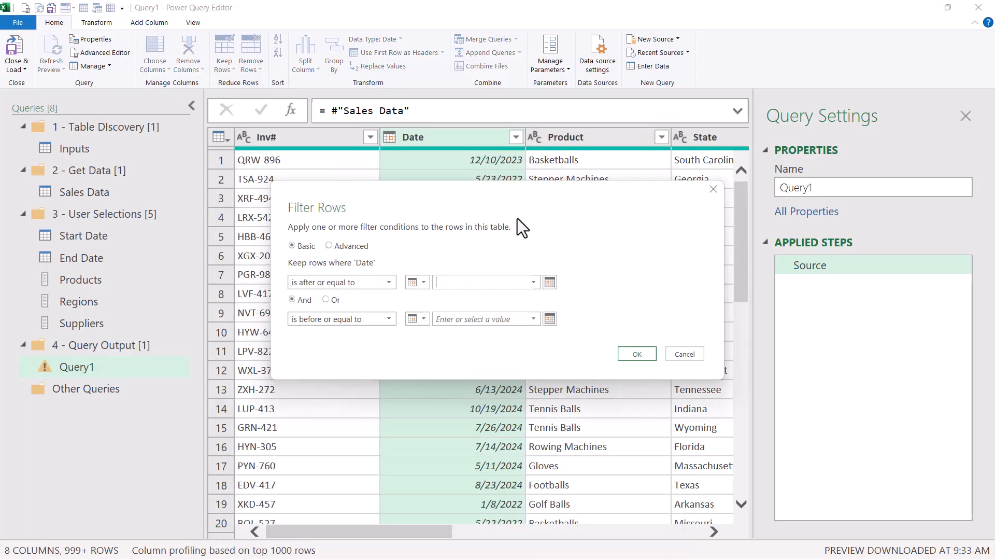
{"action": "type", "text": "1/1/2023"}
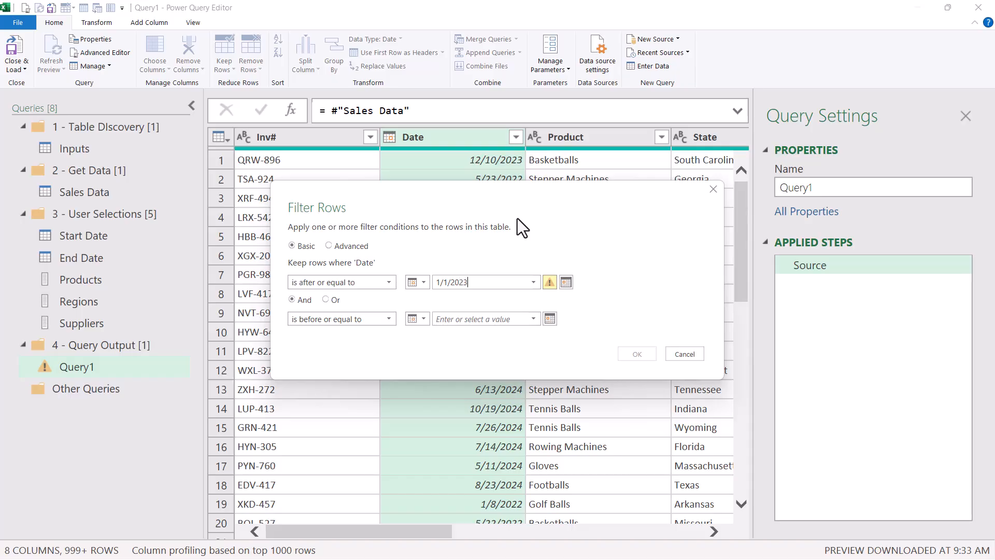
{"action": "key", "text": "Tab"}
{"action": "type", "text": "12/31/2"}
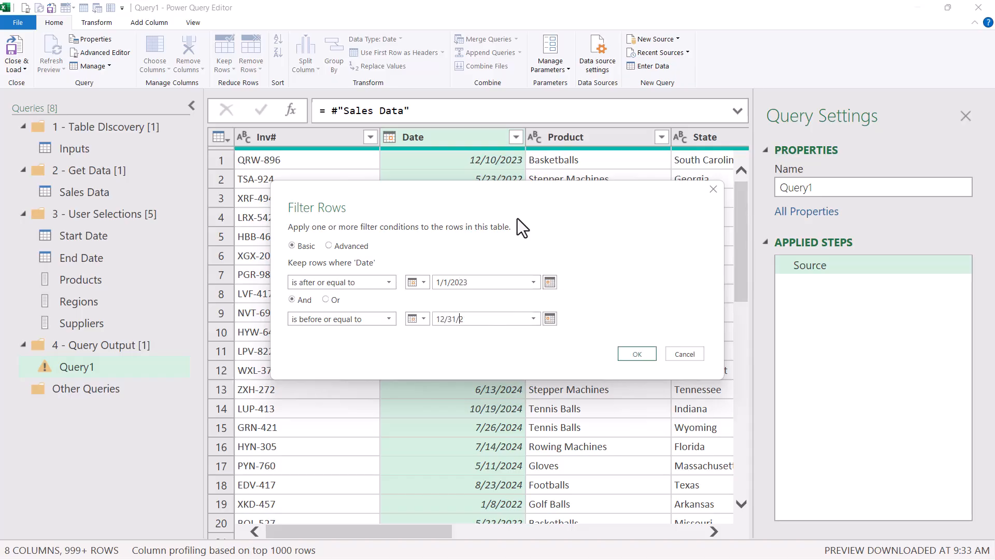
{"action": "type", "text": "023"}
{"action": "key", "text": "Return"}
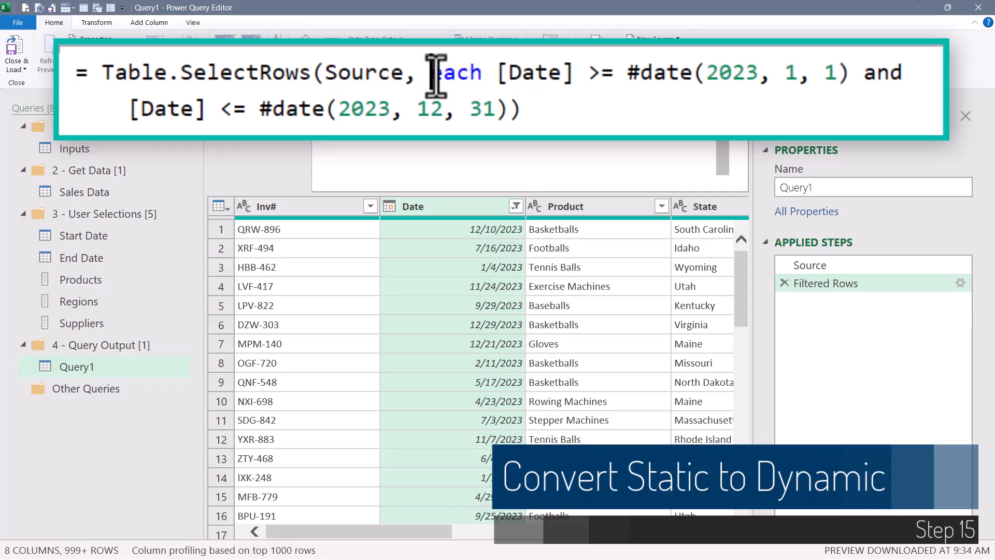
Replace the hard-coded start date #date(2023, 1, 1) in the filter formula with the Start Date query.
{"action": "left_click_drag", "start_coordinate": [436, 75], "coordinate": [856, 79]}
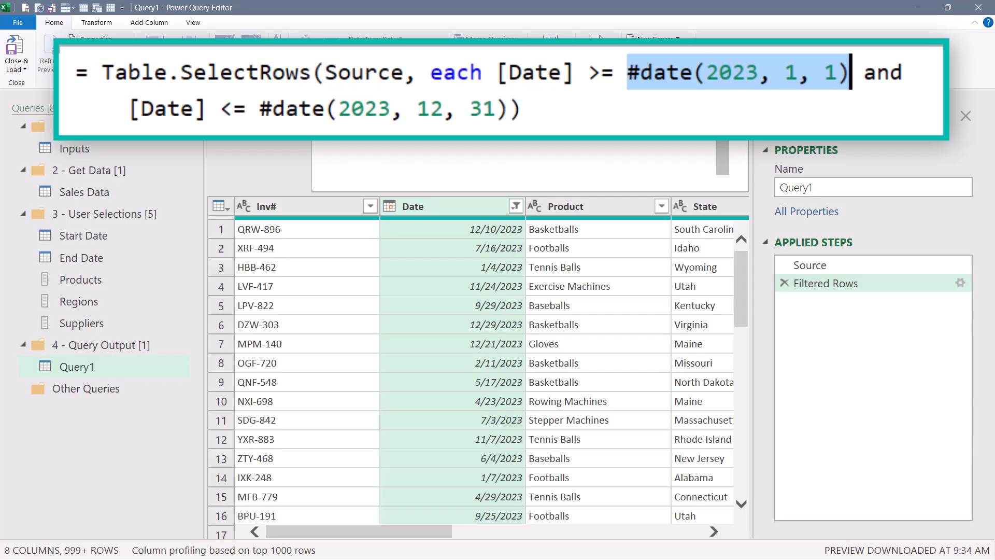
{"action": "left_click", "coordinate": [84, 236]}
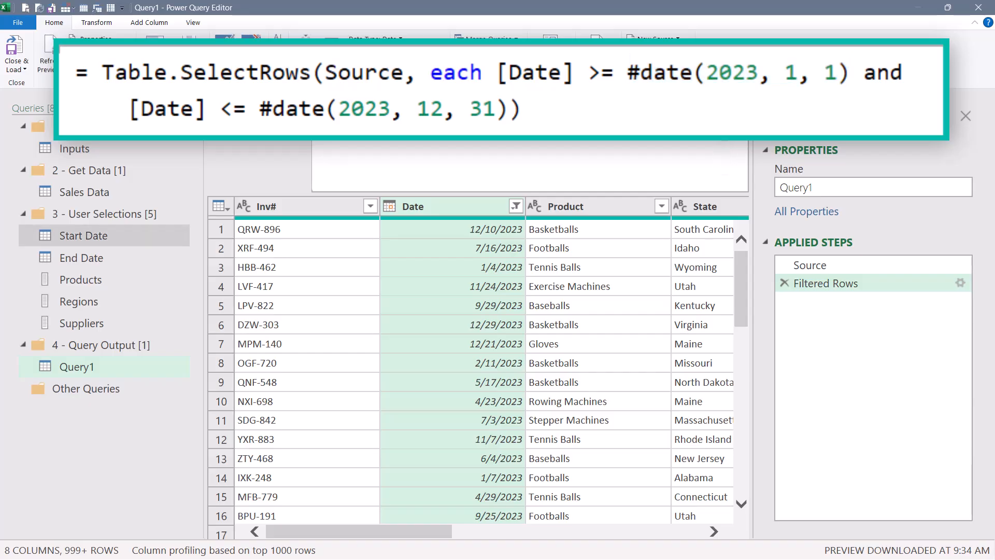
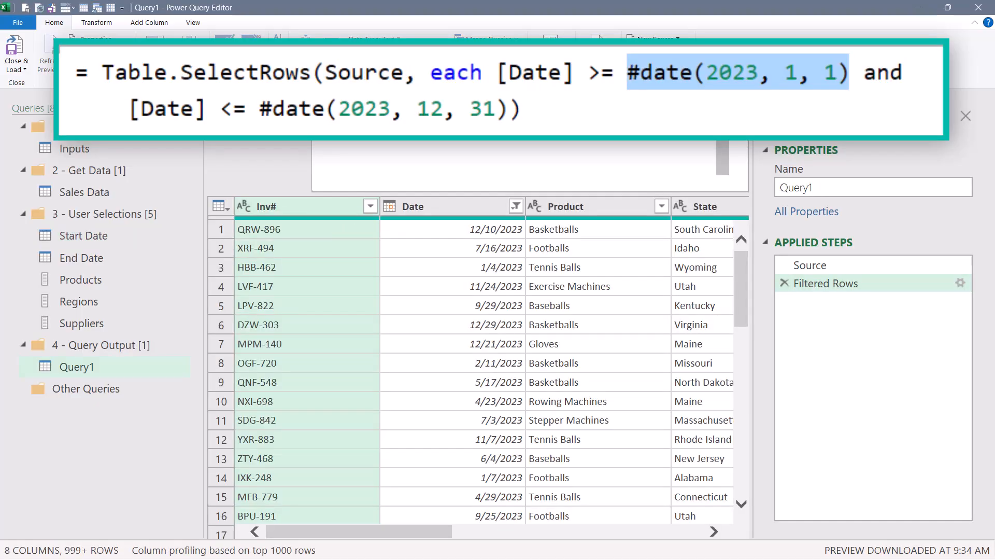
Change the filter's start-date condition to #"Start Date"[#"Start Date"]{0} and commit the formula.
{"action": "key", "text": "BackSpace"}
{"action": "key", "text": "ctrl+space"}
{"action": "type", "text": "#"}
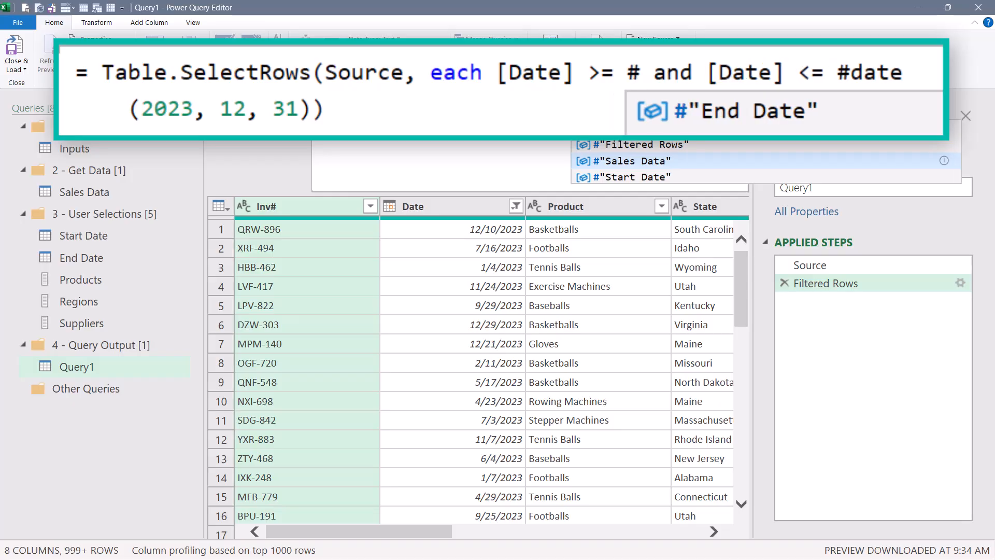
{"action": "key", "text": "Tab"}
{"action": "type", "text": "[#"}
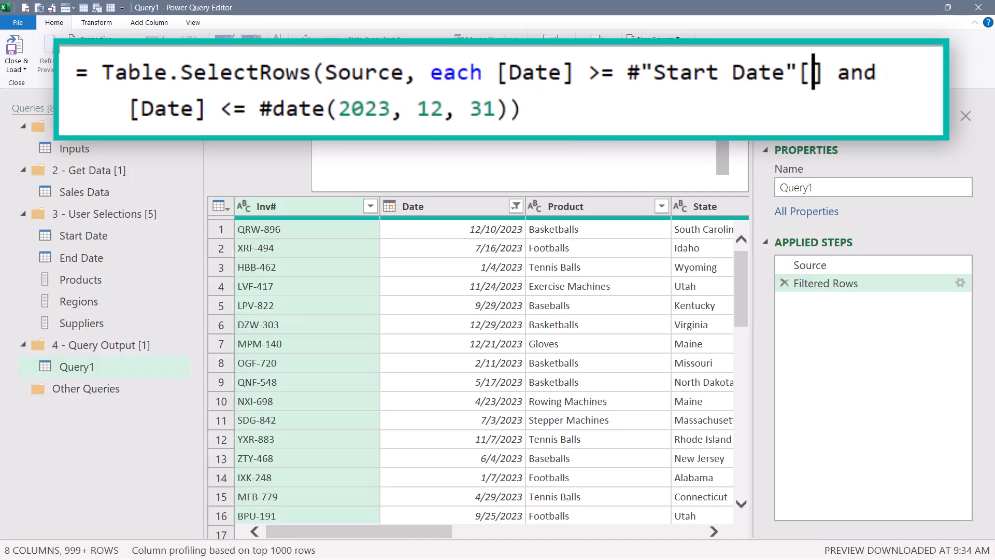
{"action": "key", "text": "Tab"}
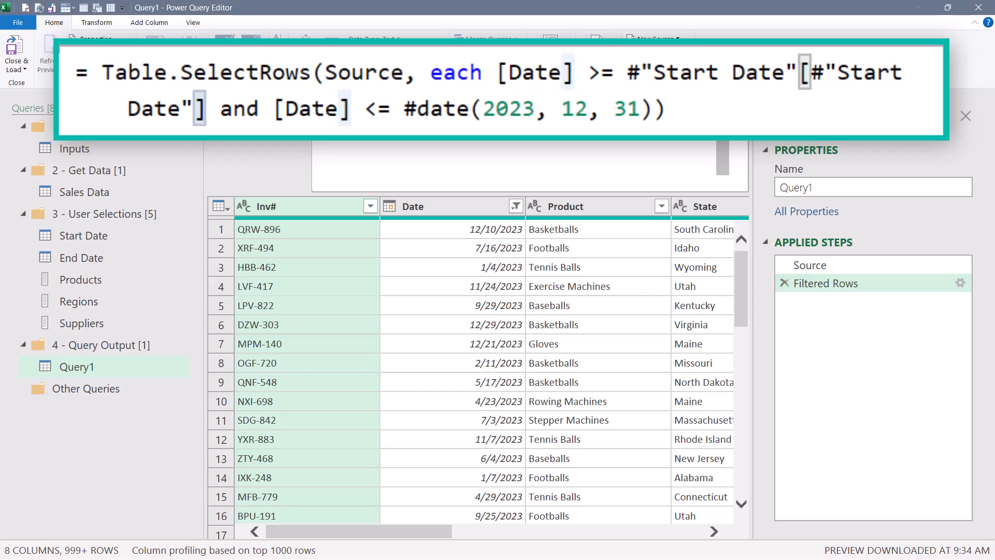
{"action": "type", "text": "{0"}
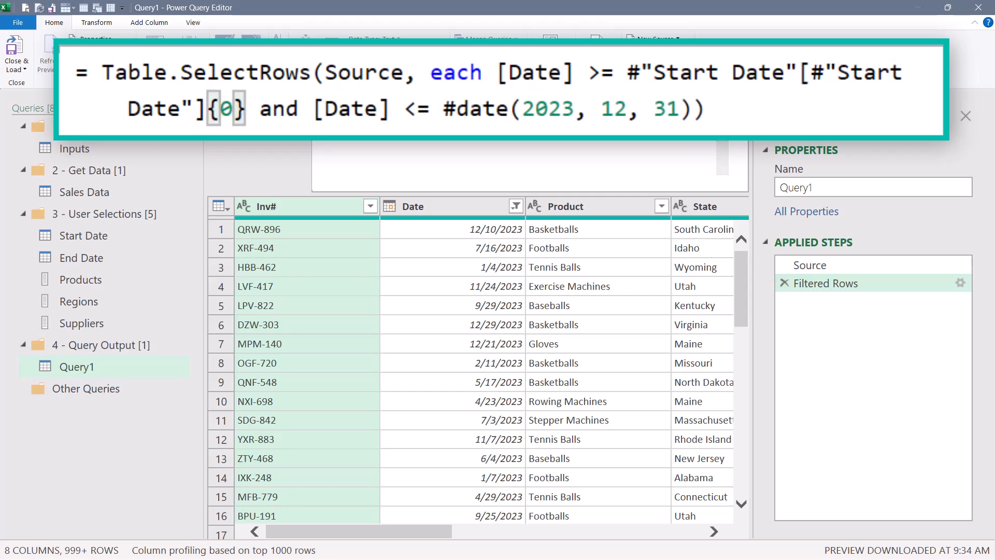
{"action": "key", "text": "Return"}
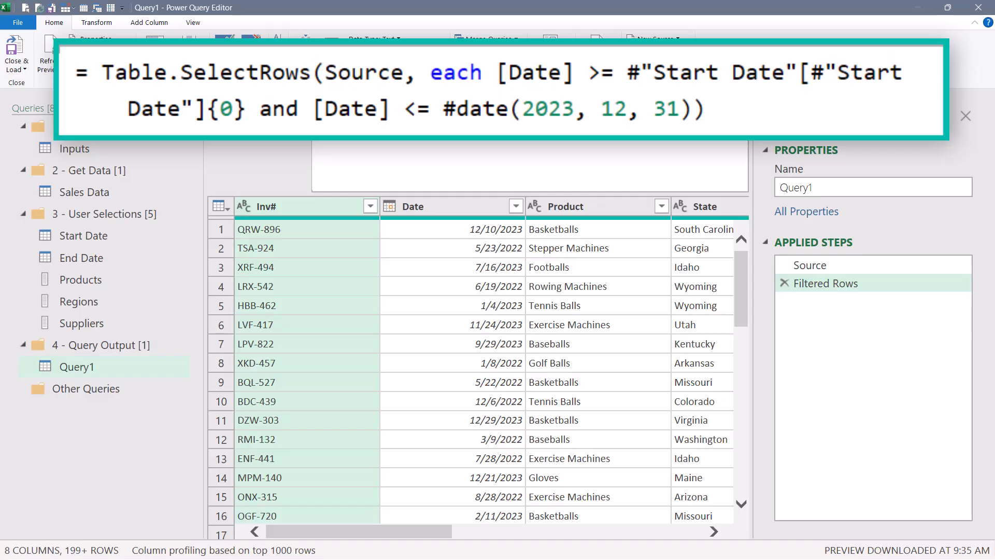
Replace the hard-coded end date #date(2023, 12, 31) with #"End Date"[#"End Date"]{0} and commit the formula.
{"action": "left_click_drag", "start_coordinate": [313, 109], "coordinate": [710, 111]}
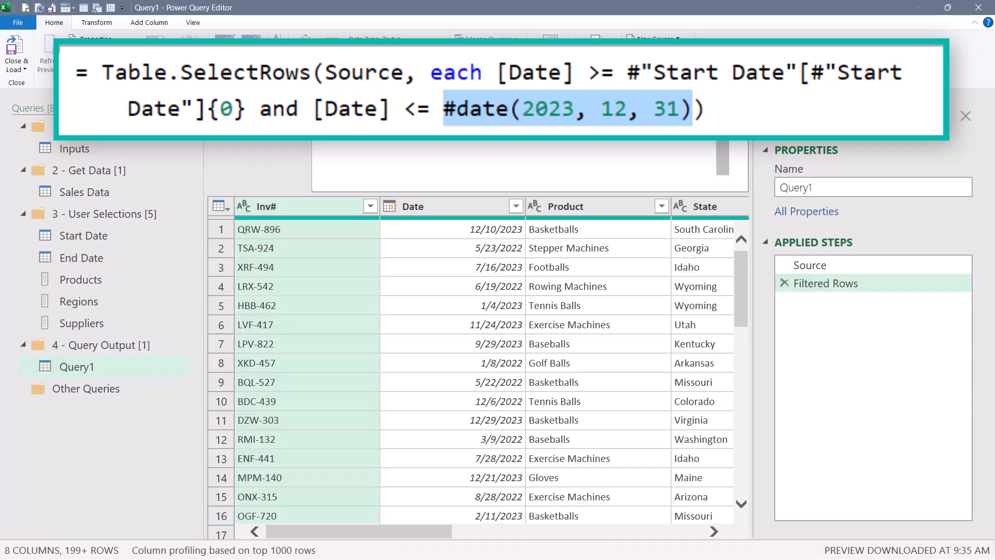
{"action": "key", "text": "BackSpace"}
{"action": "type", "text": "#"}
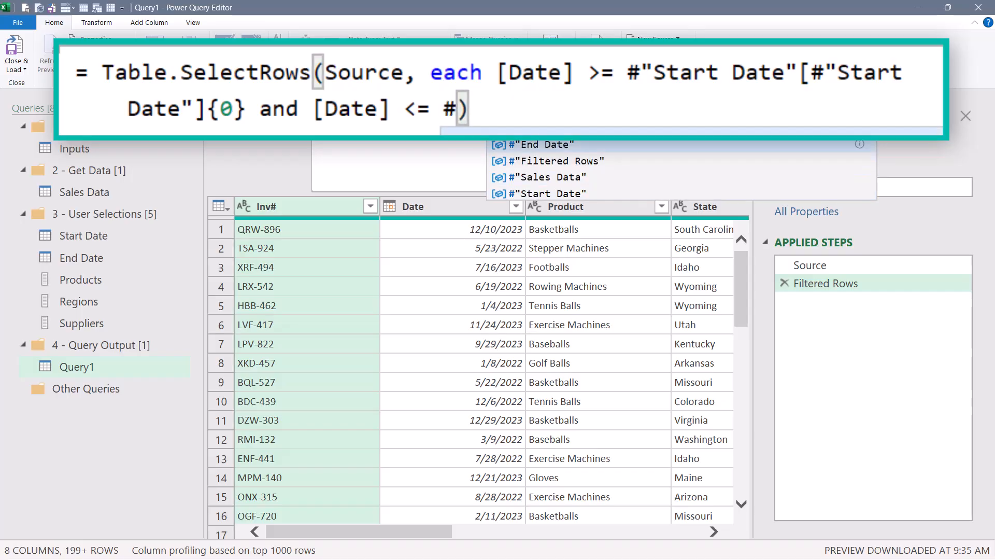
{"action": "key", "text": "Tab"}
{"action": "type", "text": "["}
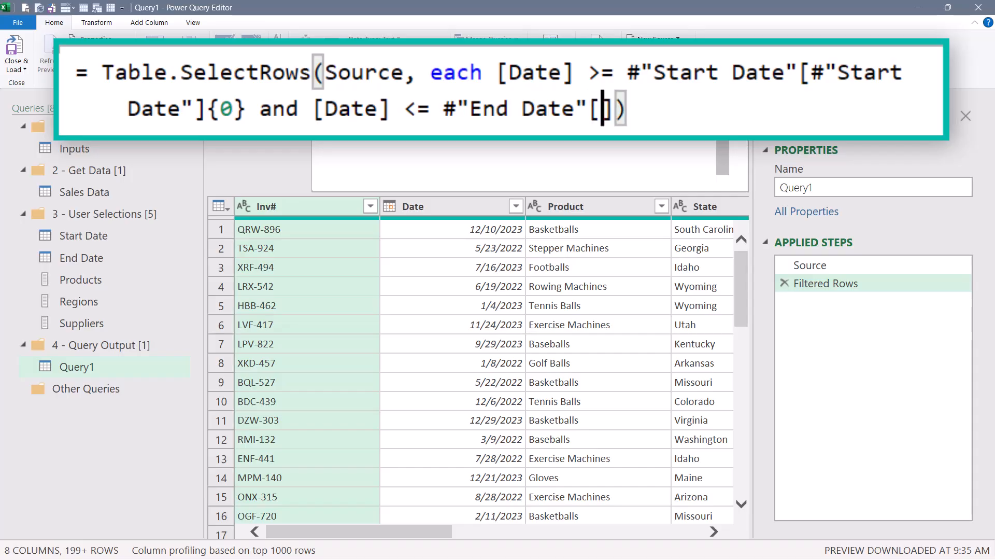
{"action": "type", "text": "#"}
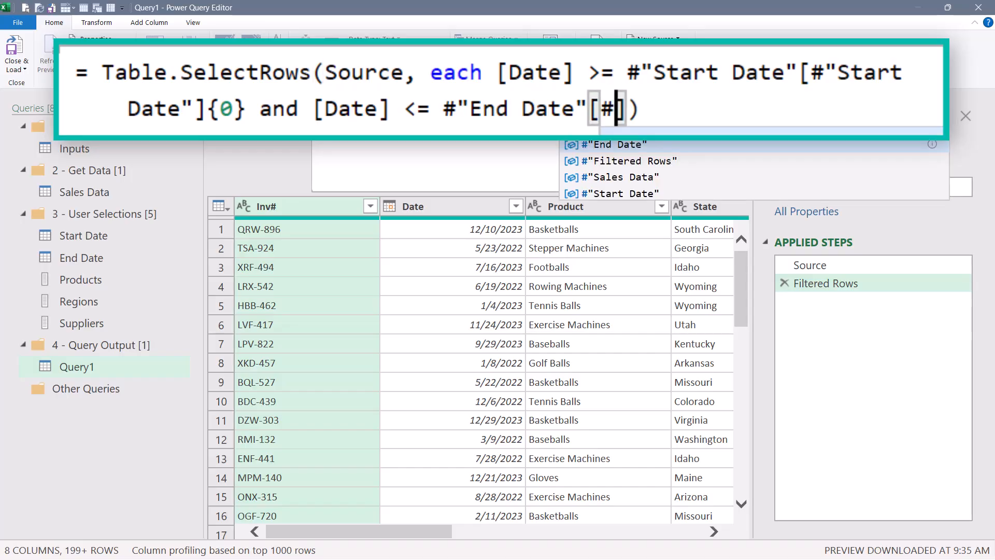
{"action": "key", "text": "Tab"}
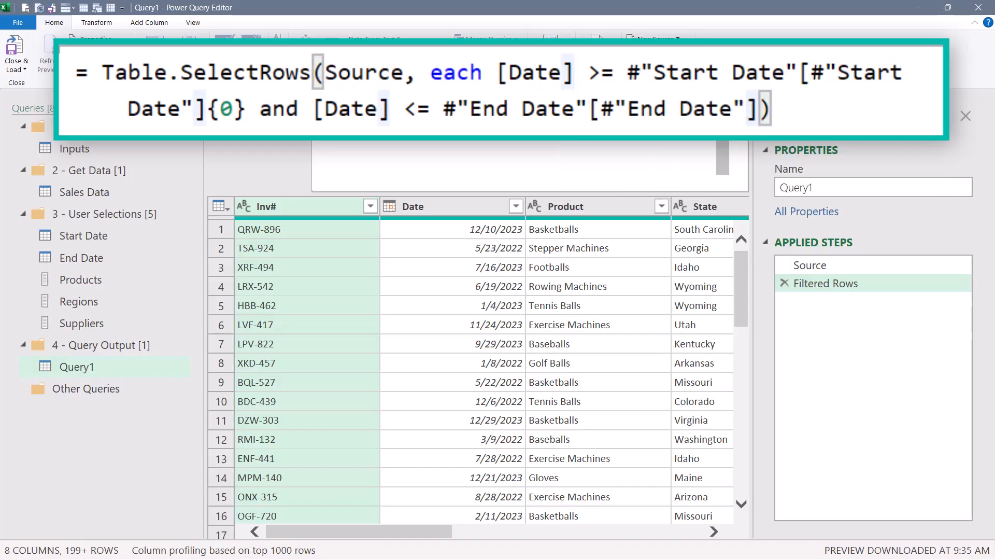
{"action": "type", "text": "{0"}
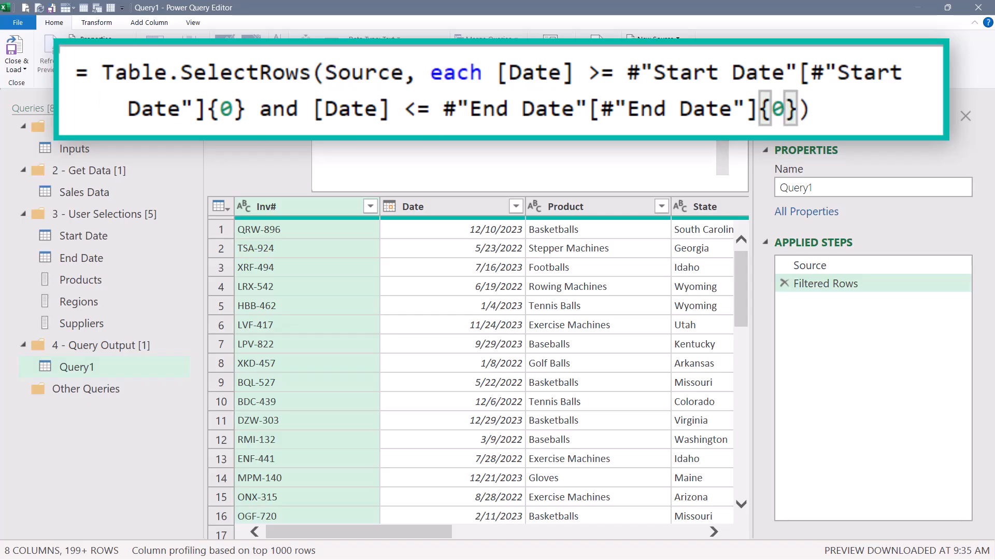
{"action": "key", "text": "Return"}
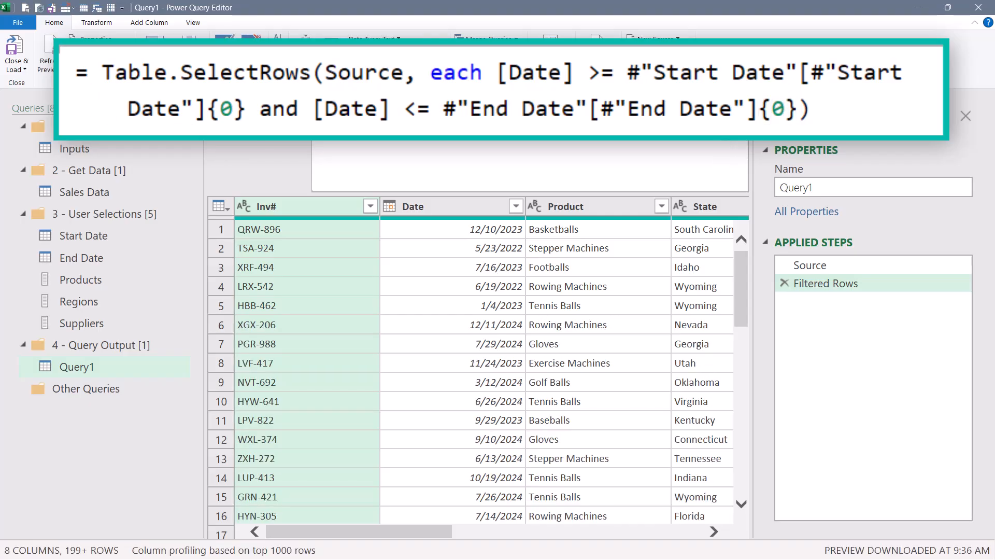
Filter the Product column to keep only Baseballs.
{"action": "left_click", "coordinate": [662, 206]}
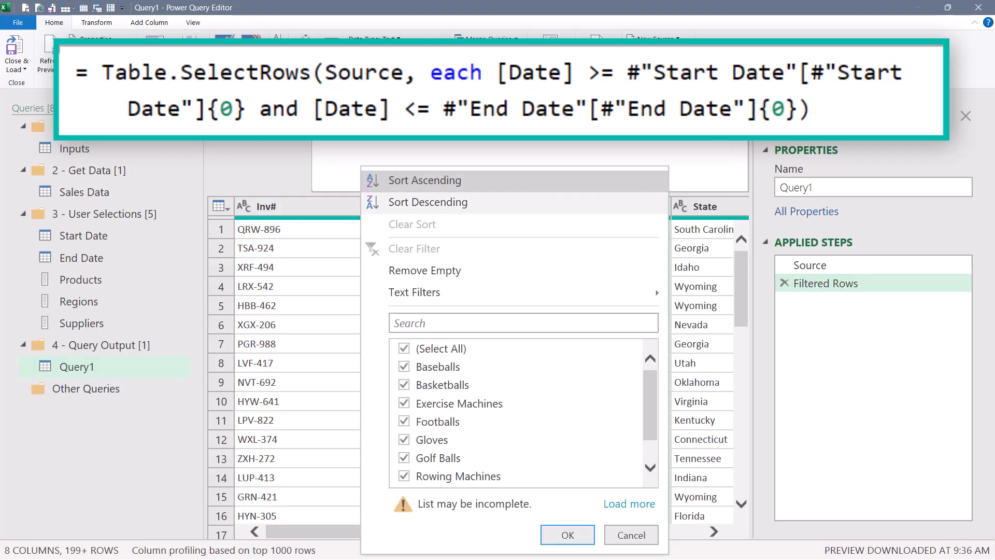
{"action": "left_click", "coordinate": [404, 348]}
{"action": "left_click", "coordinate": [405, 367]}
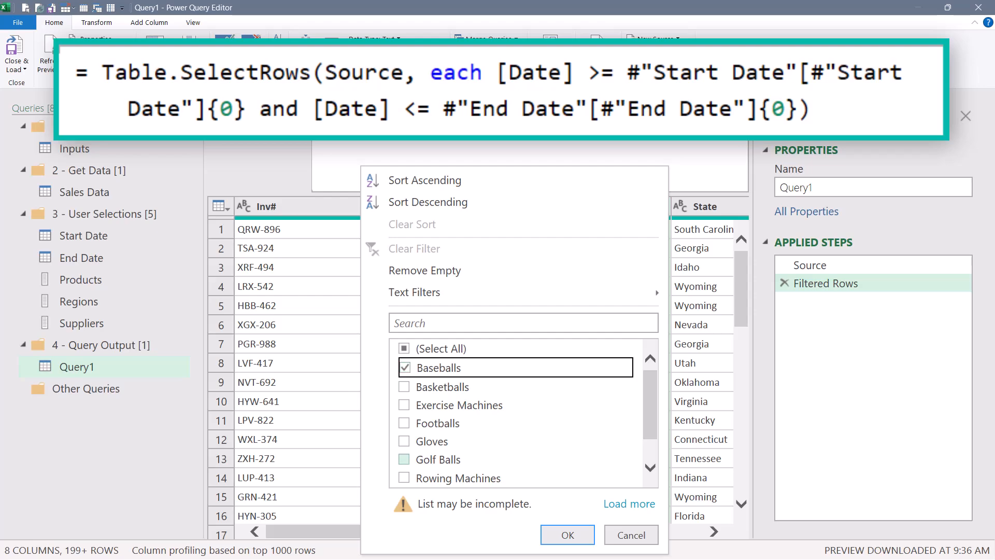
{"action": "key", "text": "Return"}
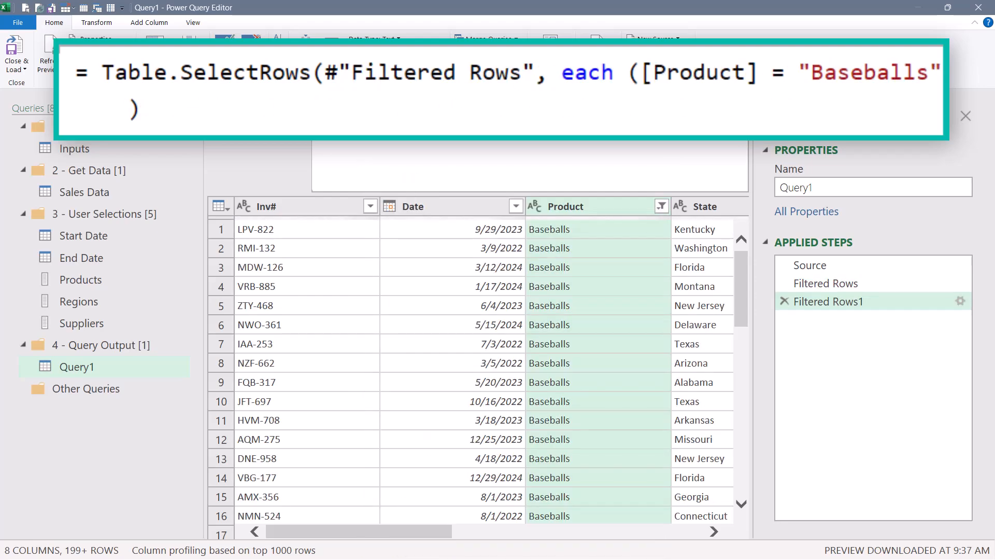
Replace the Baseballs condition in the product filter formula with List.Contains(Products, [Product]) and commit it.
{"action": "left_click", "coordinate": [645, 77]}
{"action": "left_click_drag", "start_coordinate": [655, 77], "coordinate": [938, 77]}
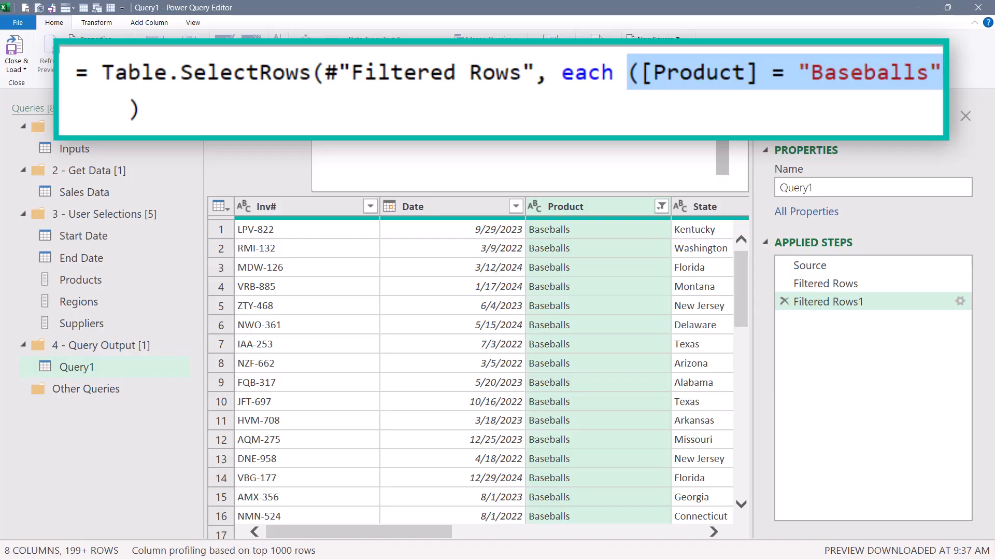
{"action": "key", "text": "Delete"}
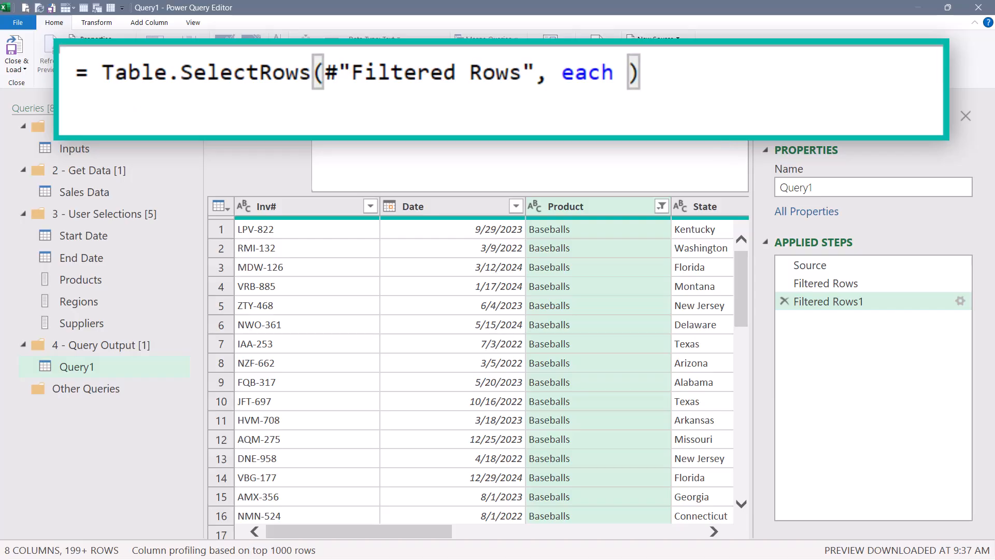
{"action": "type", "text": "listc"}
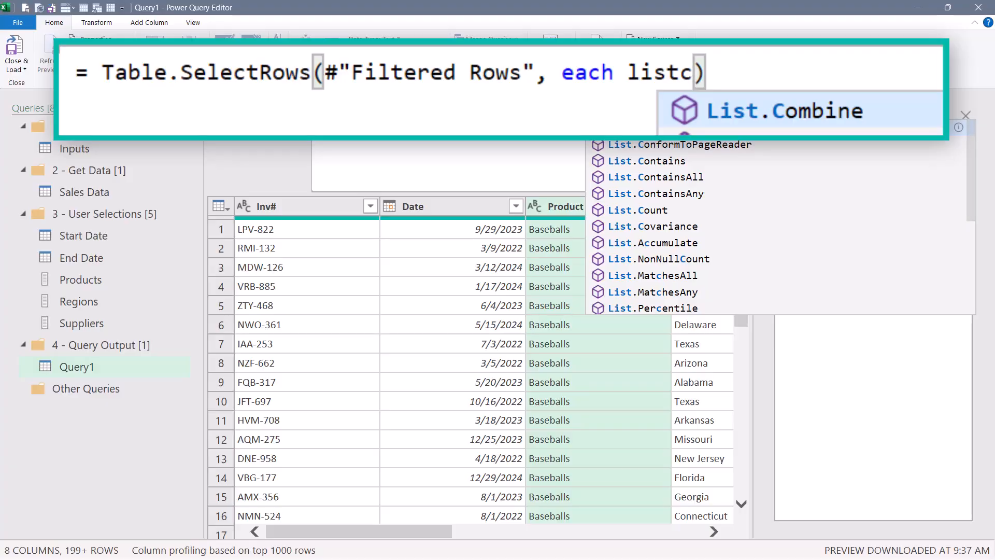
{"action": "key", "text": "Down"}
{"action": "key", "text": "Tab"}
{"action": "type", "text": "("}
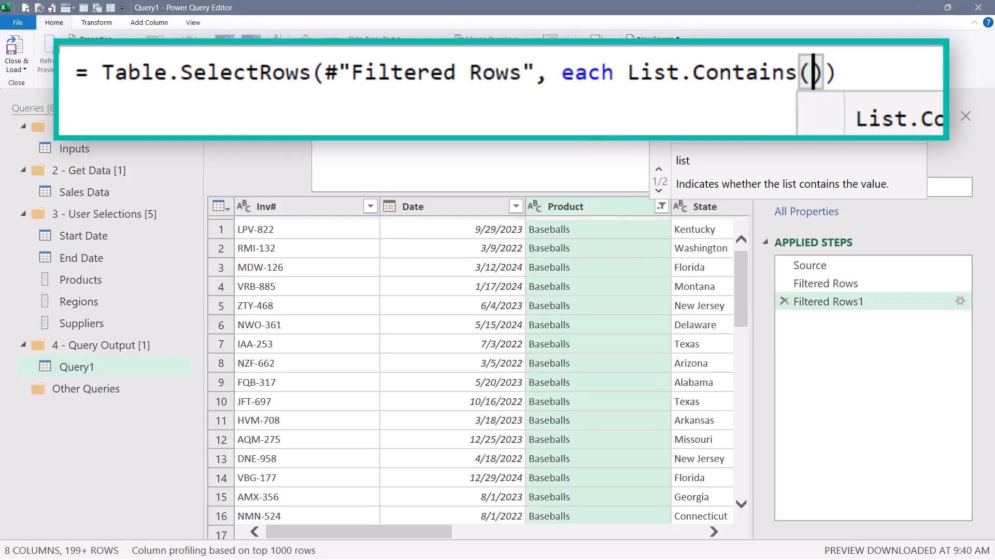
{"action": "type", "text": "P"}
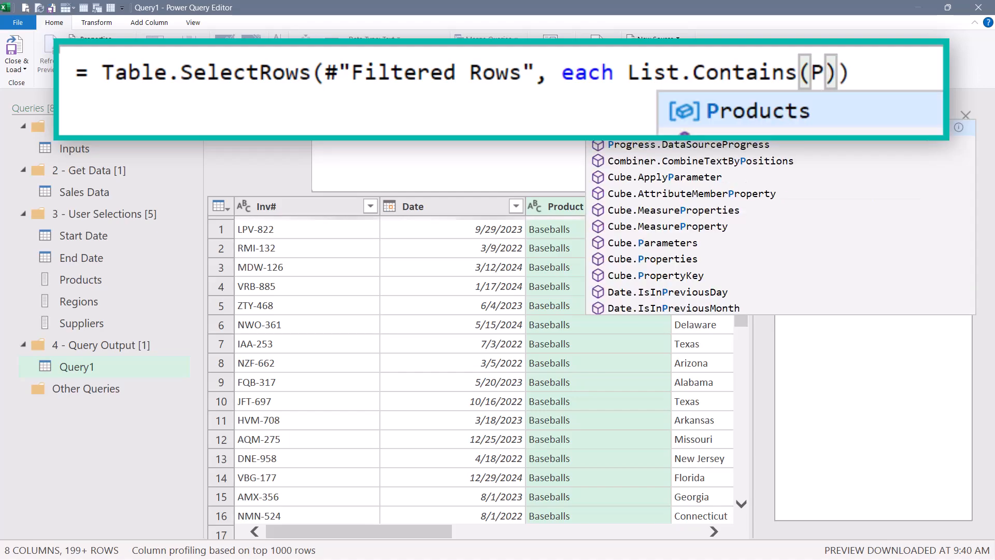
{"action": "key", "text": "Tab"}
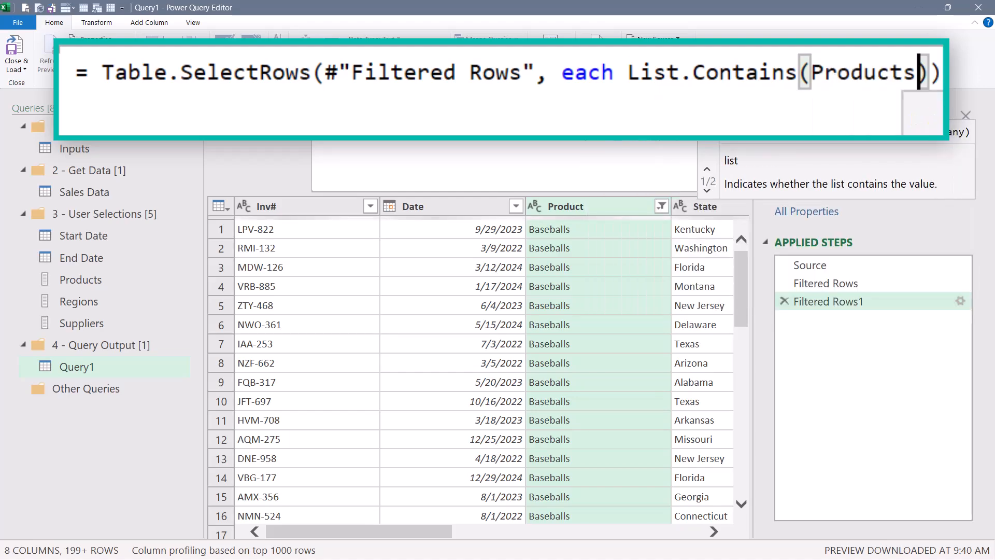
{"action": "type", "text": ", "}
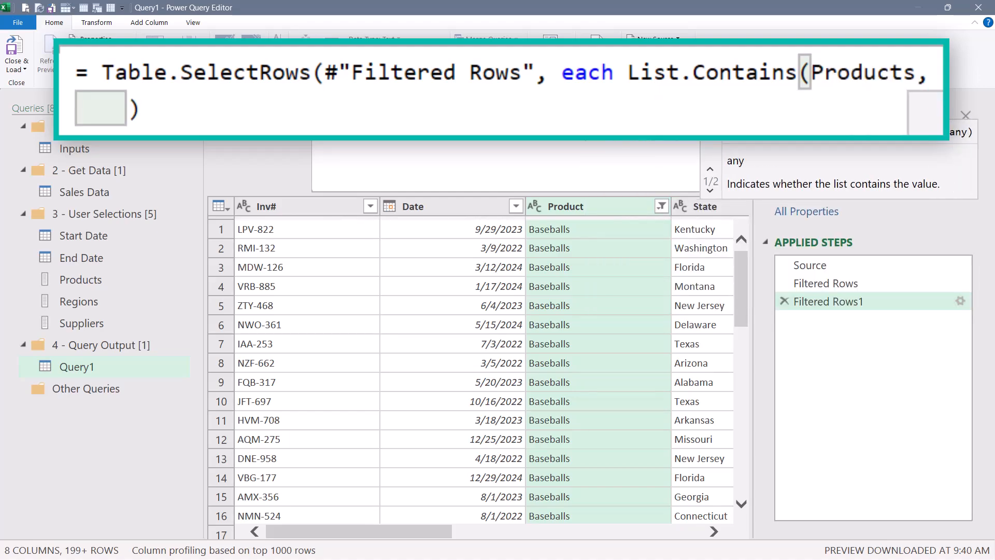
{"action": "type", "text": "["}
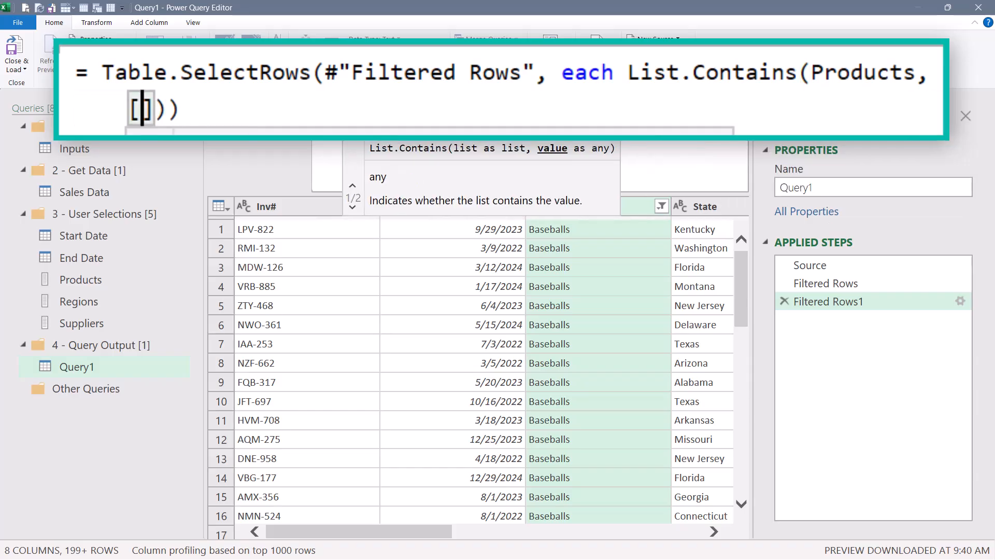
{"action": "type", "text": "Products"}
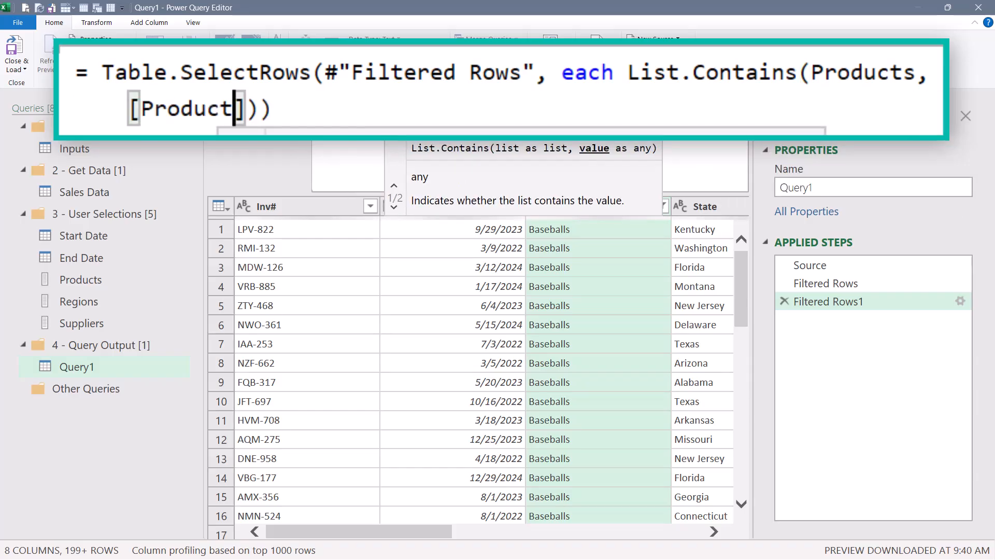
{"action": "key", "text": "BackSpace"}
{"action": "key", "text": "Return"}
Filter the Region column to keep only Central.
{"action": "left_click_drag", "start_coordinate": [381, 531], "coordinate": [595, 514]}
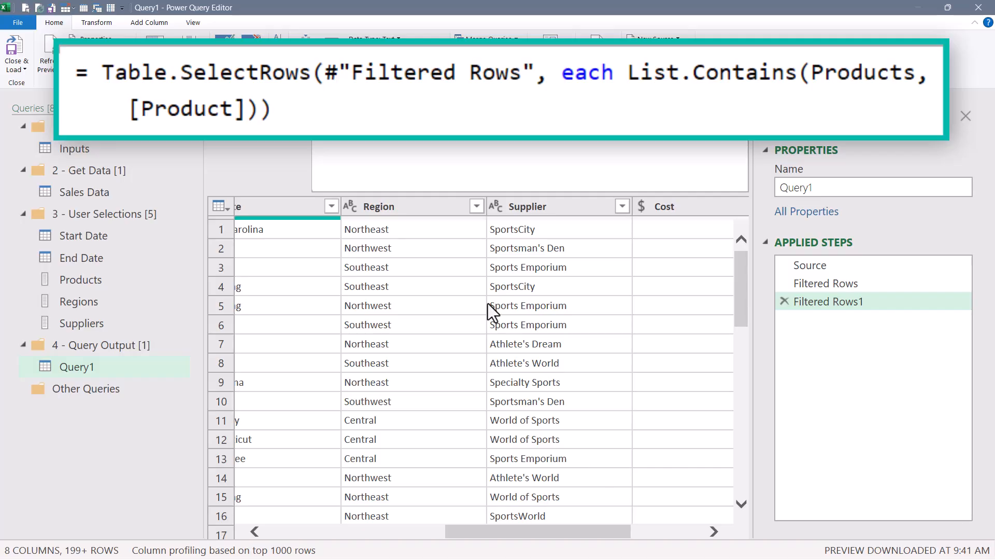
{"action": "left_click", "coordinate": [476, 207]}
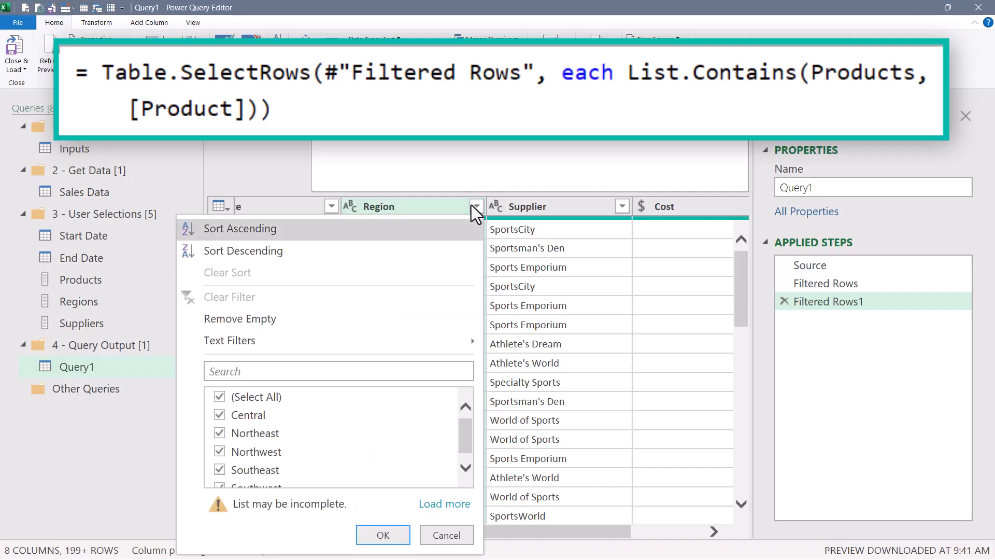
{"action": "left_click", "coordinate": [219, 397]}
{"action": "left_click", "coordinate": [219, 415]}
{"action": "left_click", "coordinate": [383, 535]}
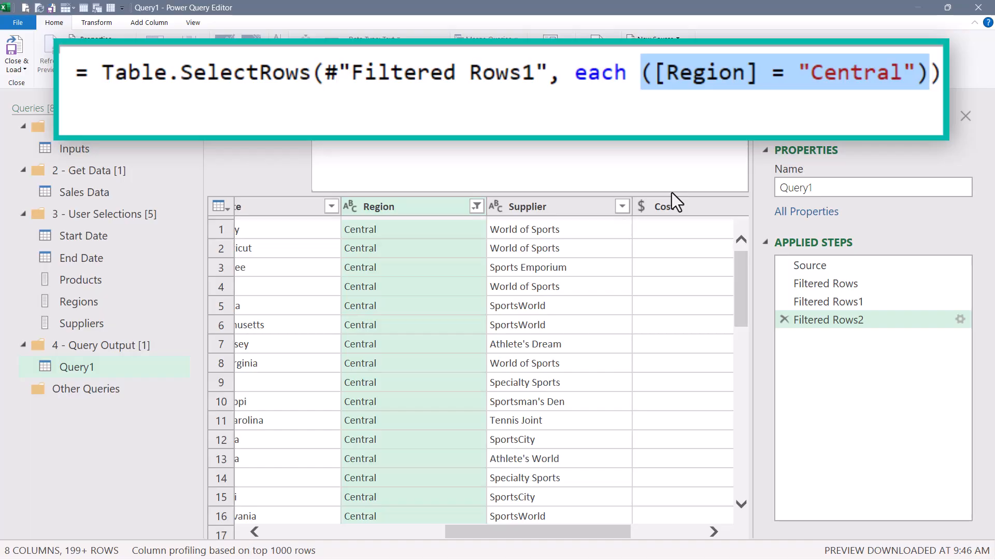
Replace the Central condition in the region filter formula with List.Contains(Regions, [Region]) and commit it.
{"action": "type", "text": "lis"}
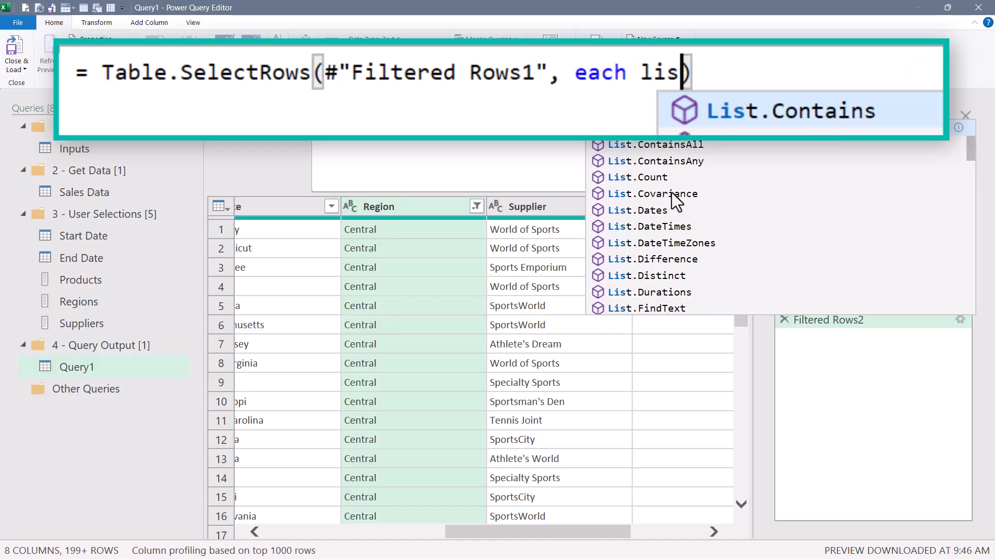
{"action": "type", "text": "tc"}
{"action": "key", "text": "Tab"}
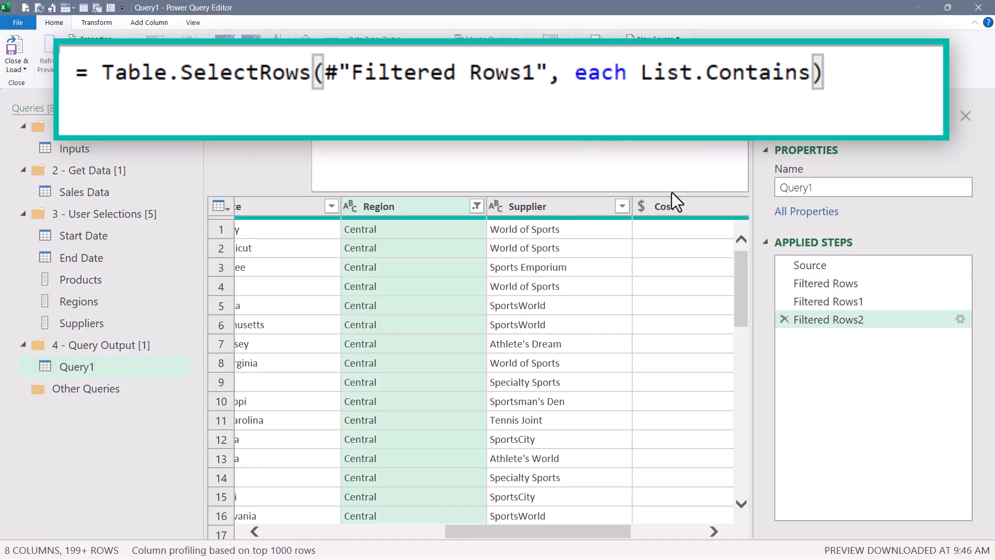
{"action": "type", "text": "(Reg"}
{"action": "key", "text": "Tab"}
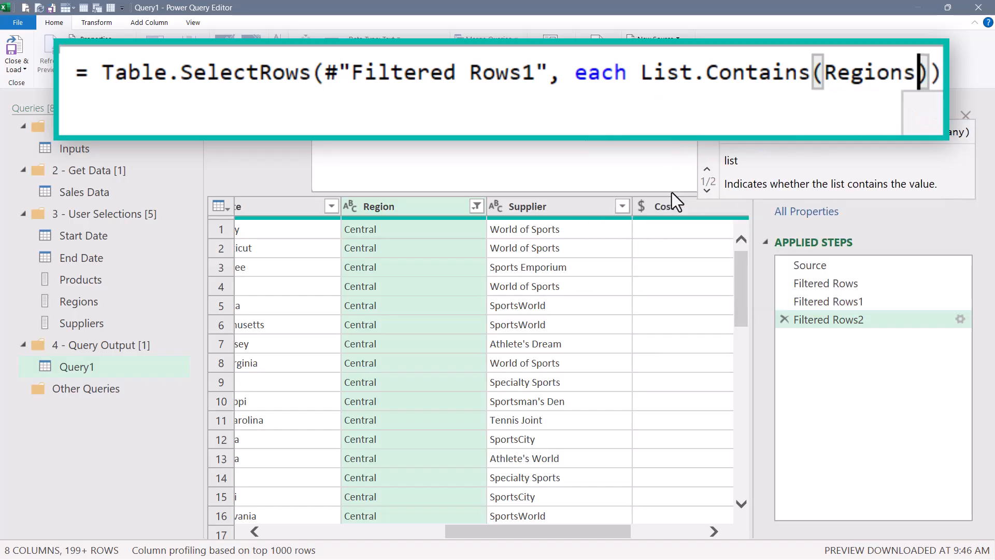
{"action": "type", "text": ", "}
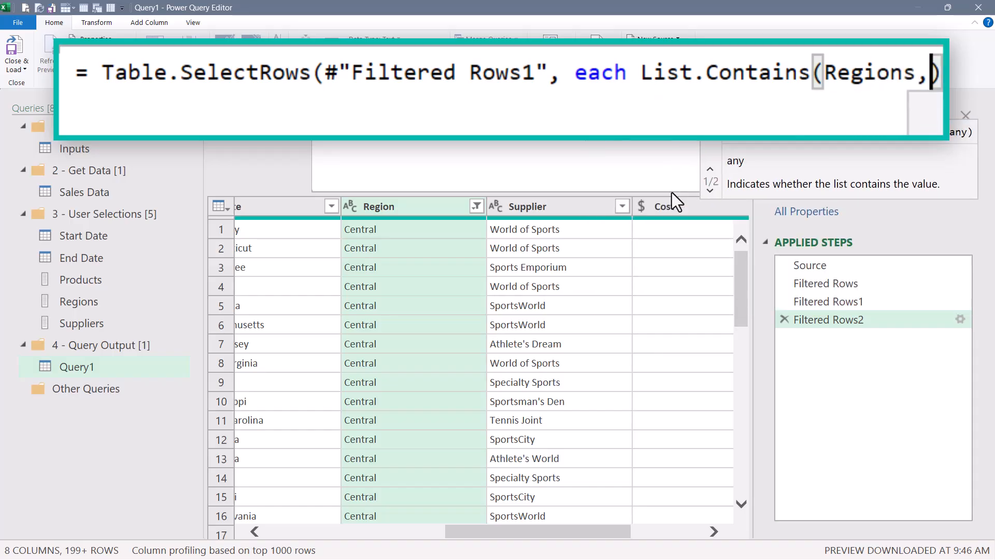
{"action": "type", "text": "[Region"}
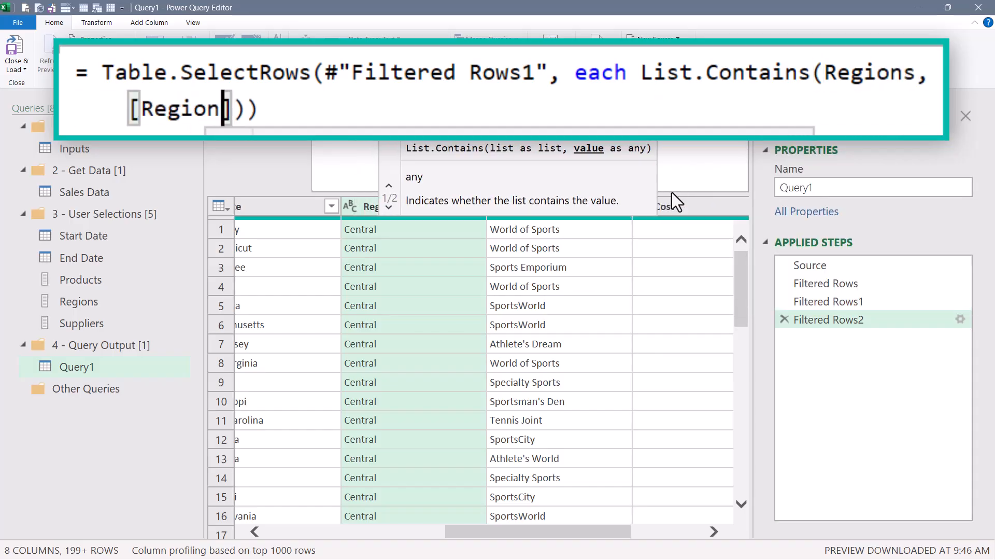
{"action": "left_click", "coordinate": [601, 210]}
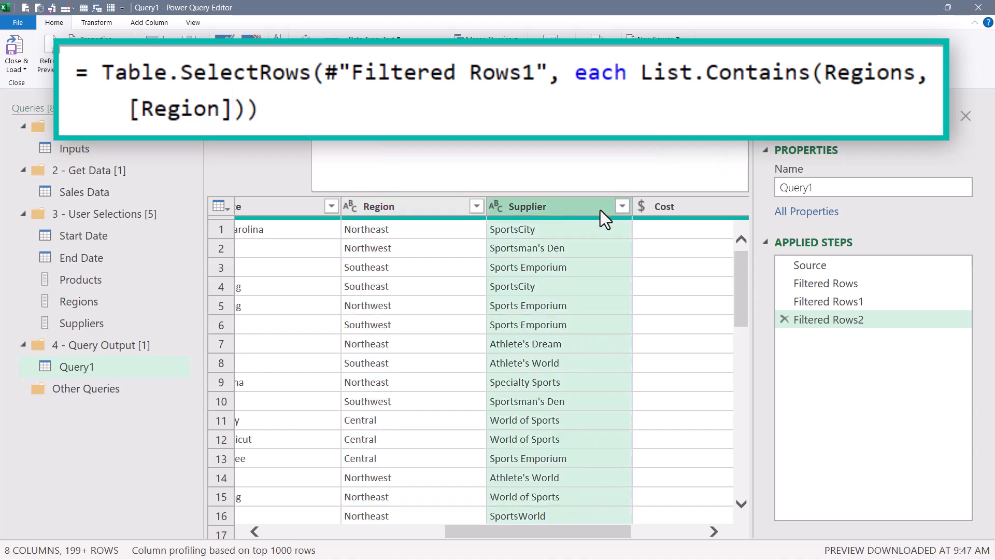
Filter the Supplier column to keep only Athlete's Dream.
{"action": "left_click", "coordinate": [623, 207]}
{"action": "left_click", "coordinate": [366, 397]}
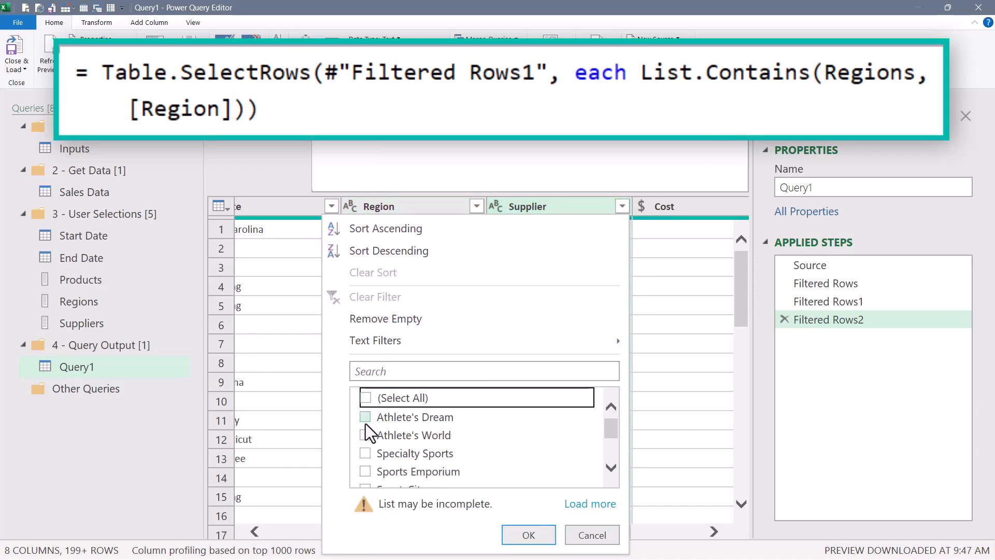
{"action": "left_click", "coordinate": [365, 415]}
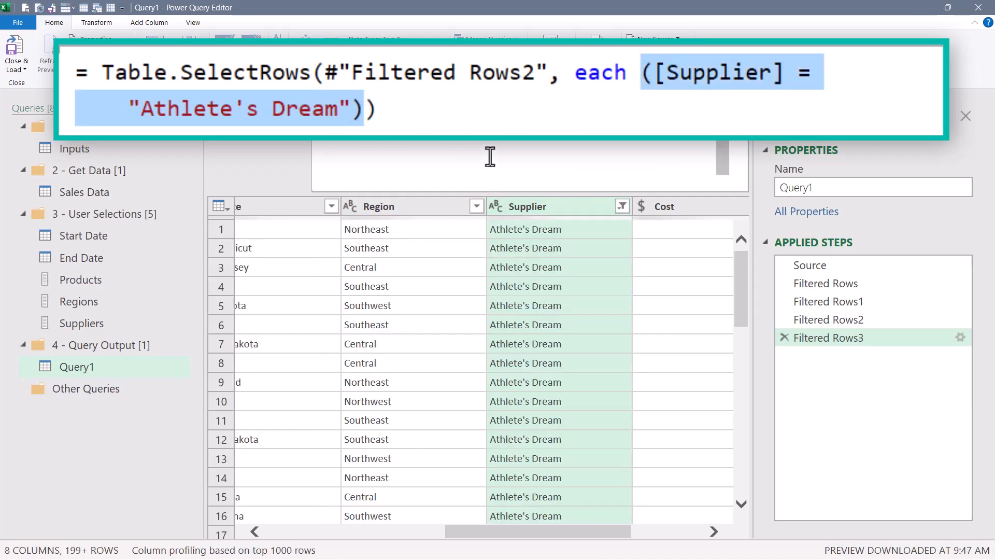
Replace the Athlete's Dream condition in the supplier filter formula with List.Contains(Suppliers, [Supplier]) and commit it.
{"action": "type", "text": "listc"}
{"action": "key", "text": "Tab"}
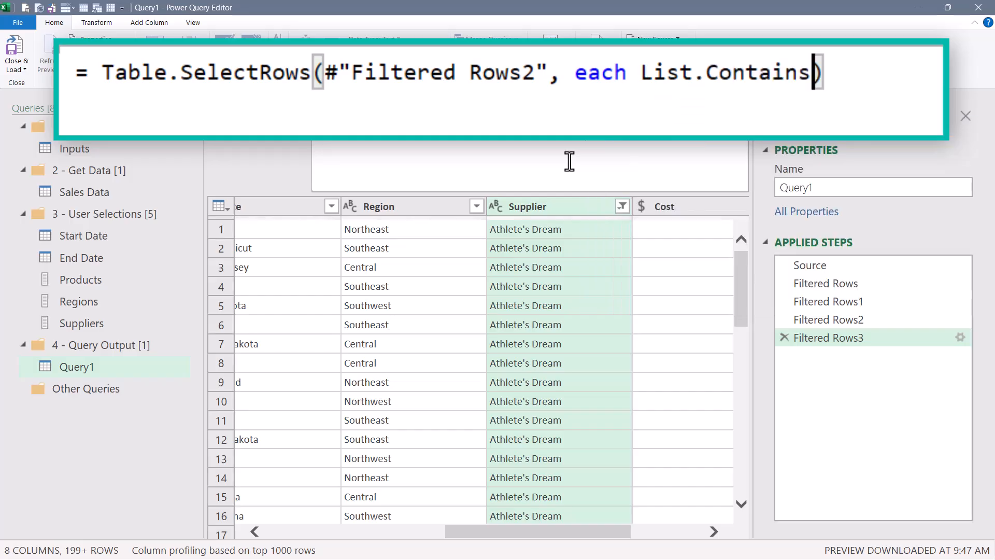
{"action": "type", "text": "(su"}
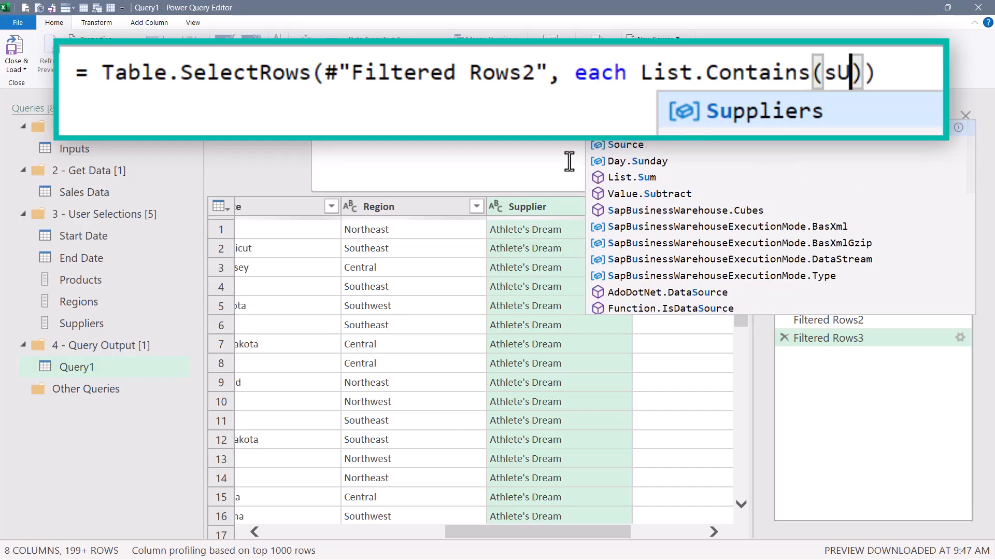
{"action": "key", "text": "Tab"}
{"action": "type", "text": ", [Supplier"}
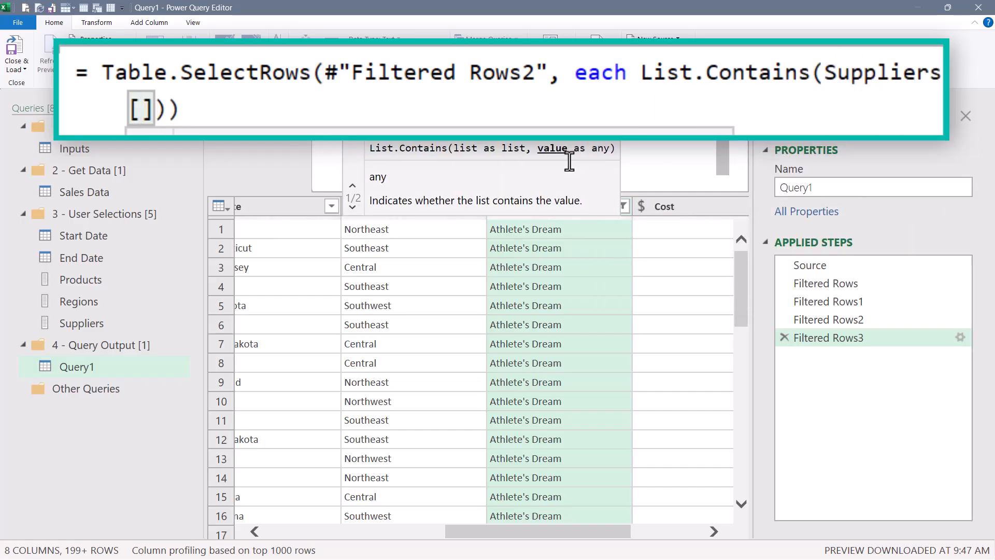
{"action": "key", "text": "Return"}
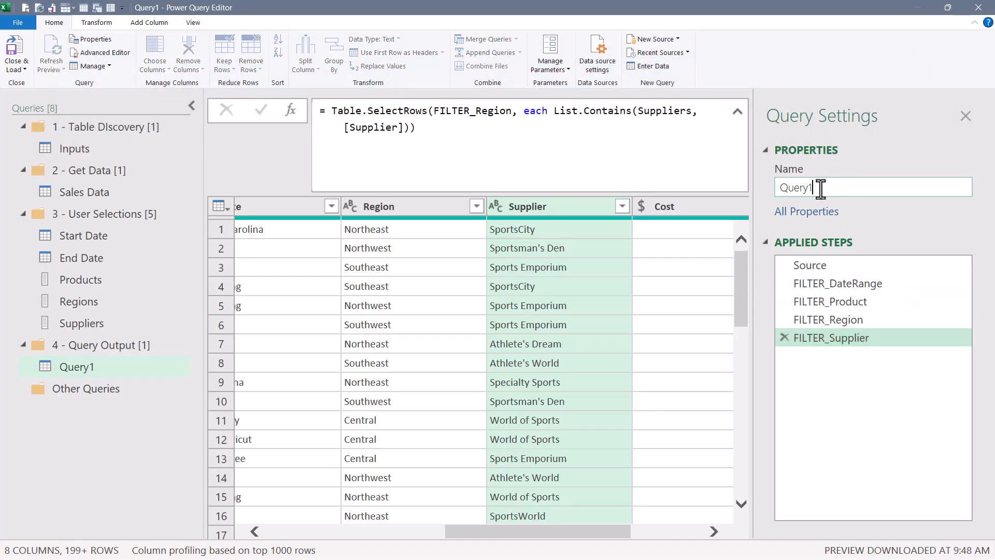
Rename the query to Process Data and Selections.
{"action": "double_click", "coordinate": [821, 189]}
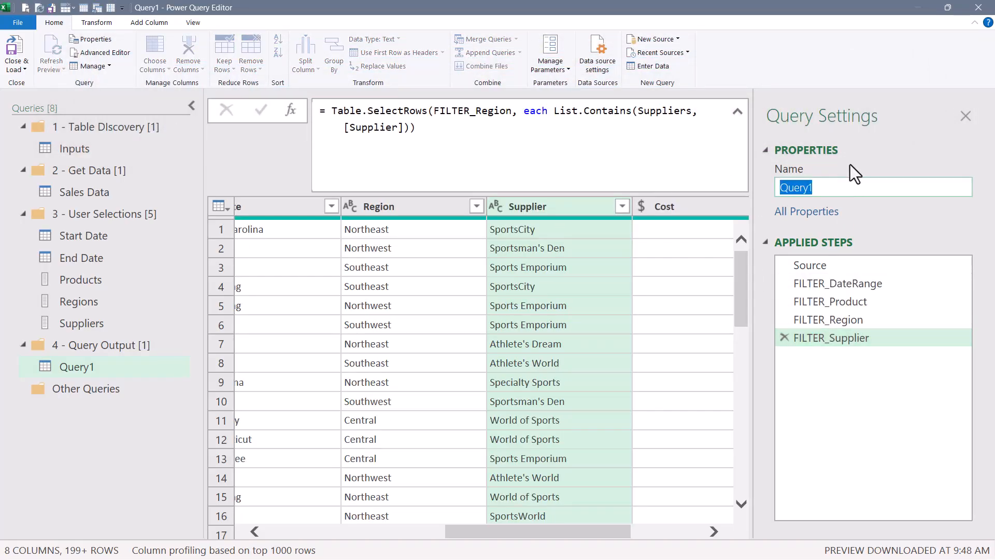
{"action": "type", "text": "Process Data and Selections"}
{"action": "key", "text": "Return"}
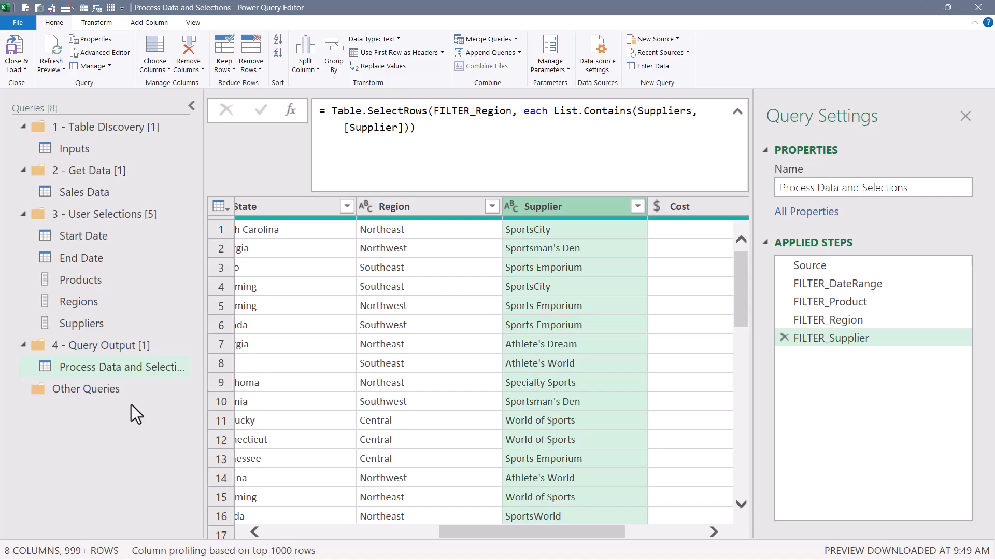
Close the Power Query Editor, loading the query as a connection only.
{"action": "left_click", "coordinate": [17, 67]}
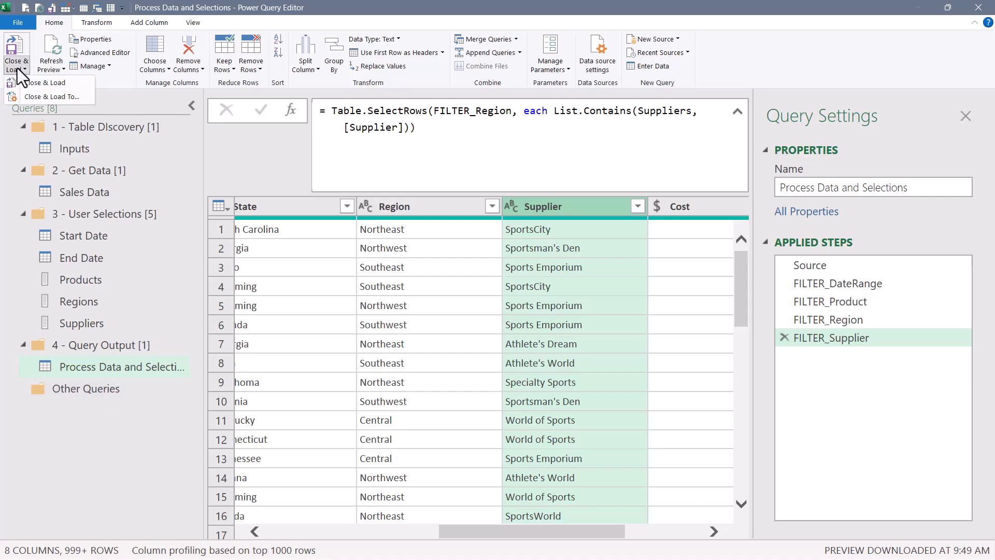
{"action": "left_click", "coordinate": [24, 95]}
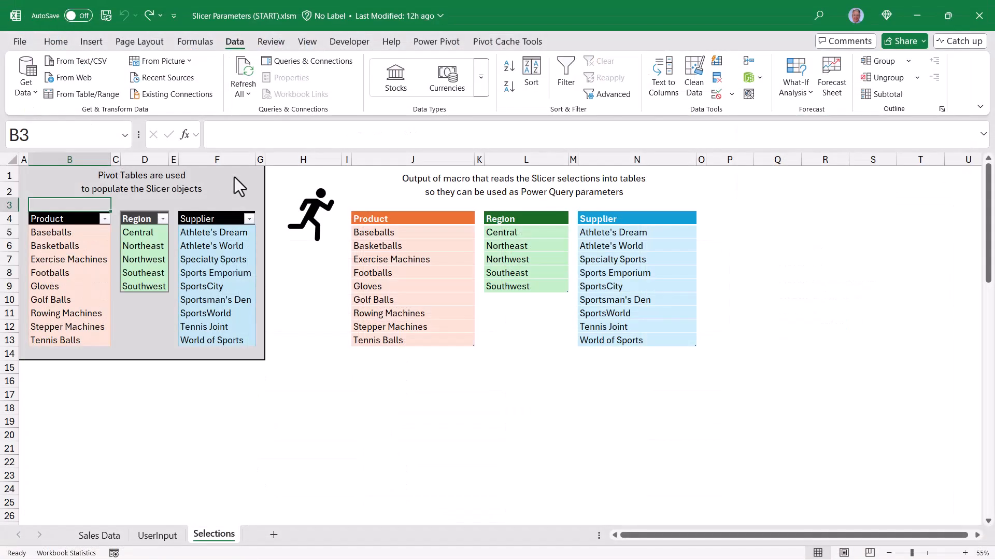
{"action": "left_click", "coordinate": [470, 243]}
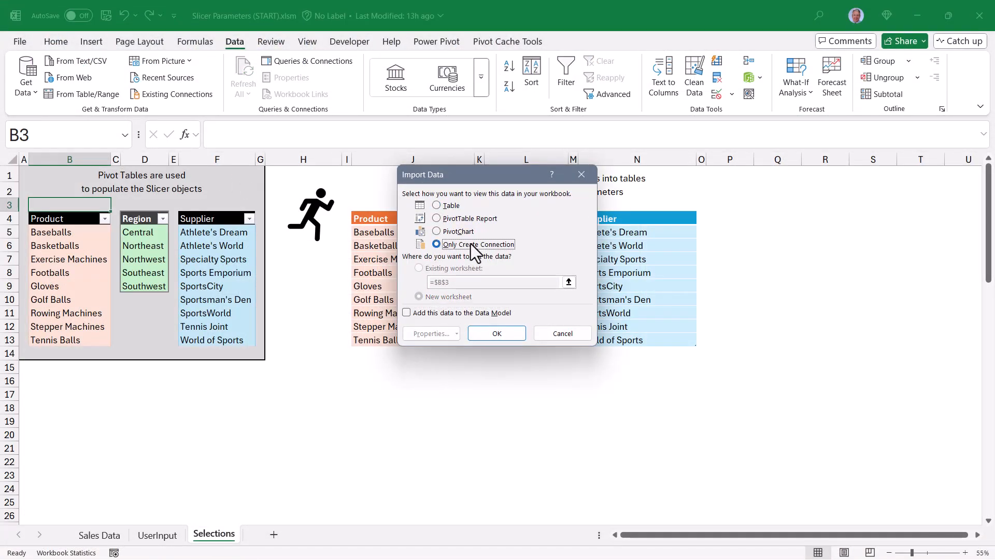
{"action": "left_click", "coordinate": [492, 339]}
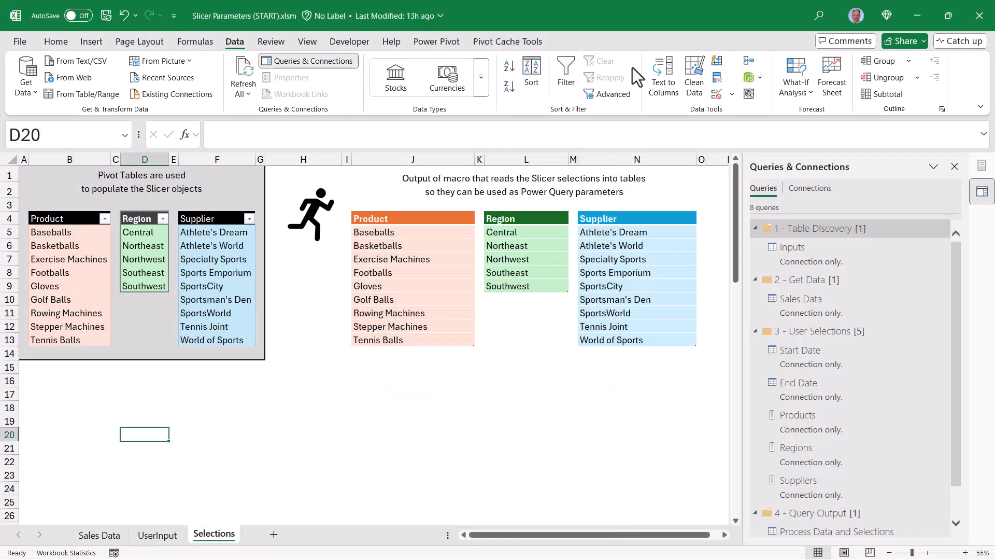
Load the Process Data and Selections query into a table on a new worksheet.
{"action": "scroll", "coordinate": [843, 281], "scroll_direction": "down", "scroll_amount": 2}
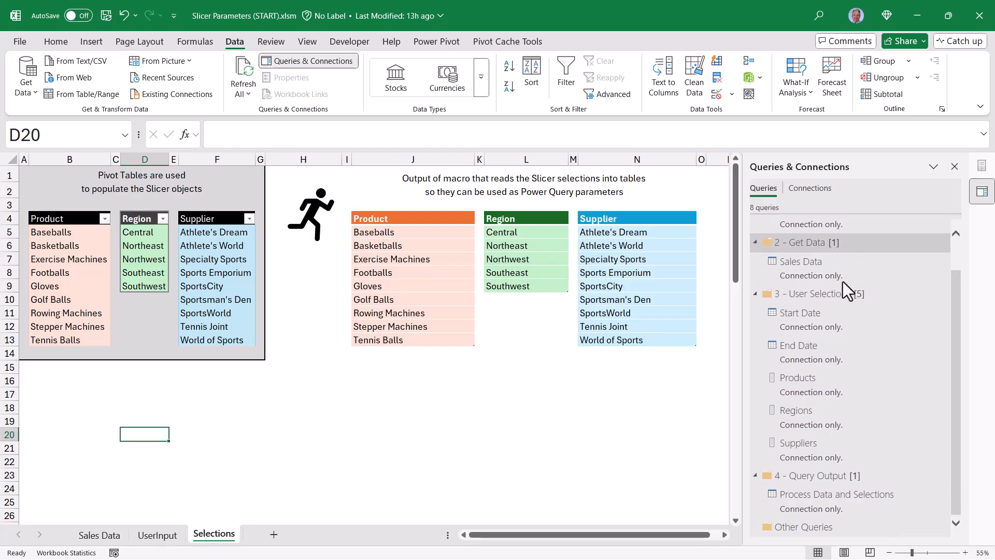
{"action": "mouse_move", "coordinate": [806, 506]}
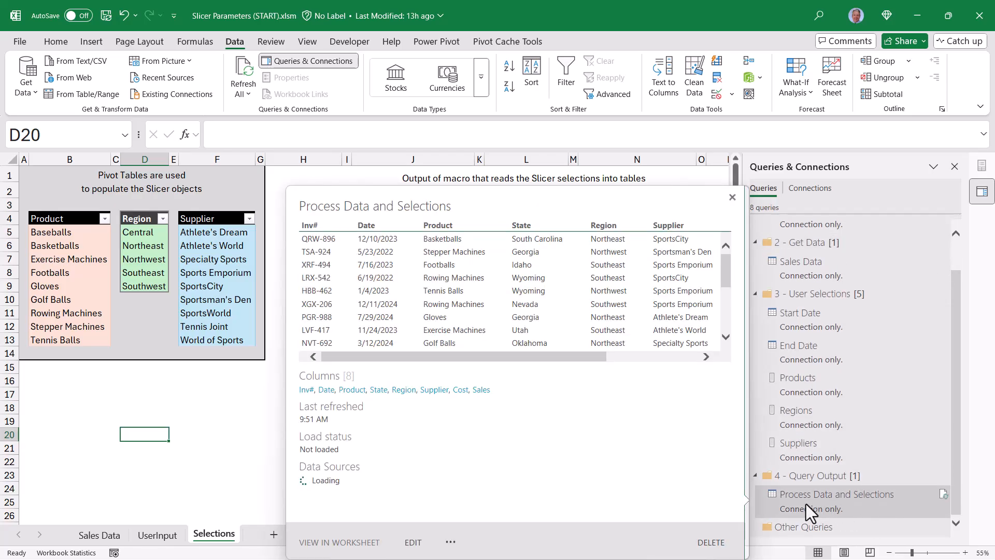
{"action": "right_click", "coordinate": [807, 504]}
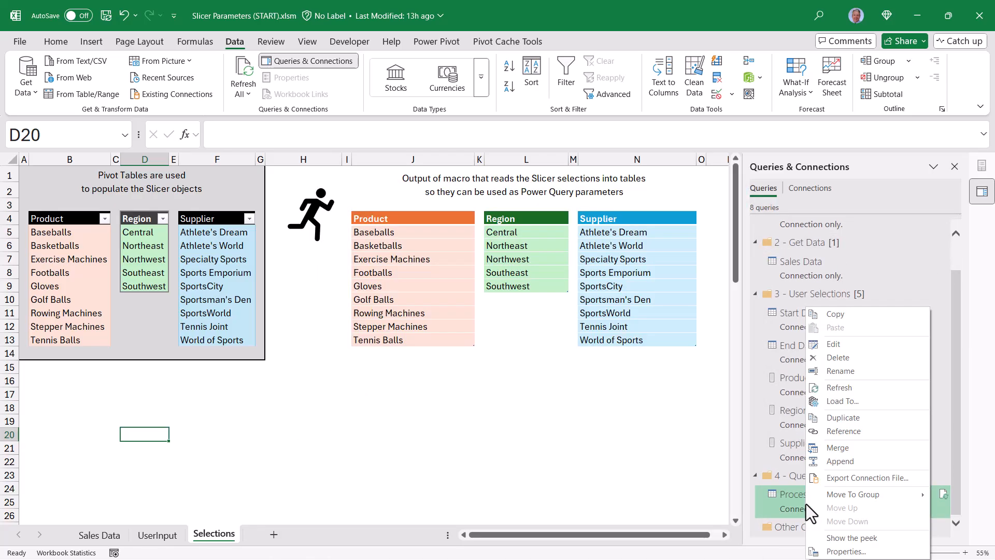
{"action": "left_click", "coordinate": [819, 410]}
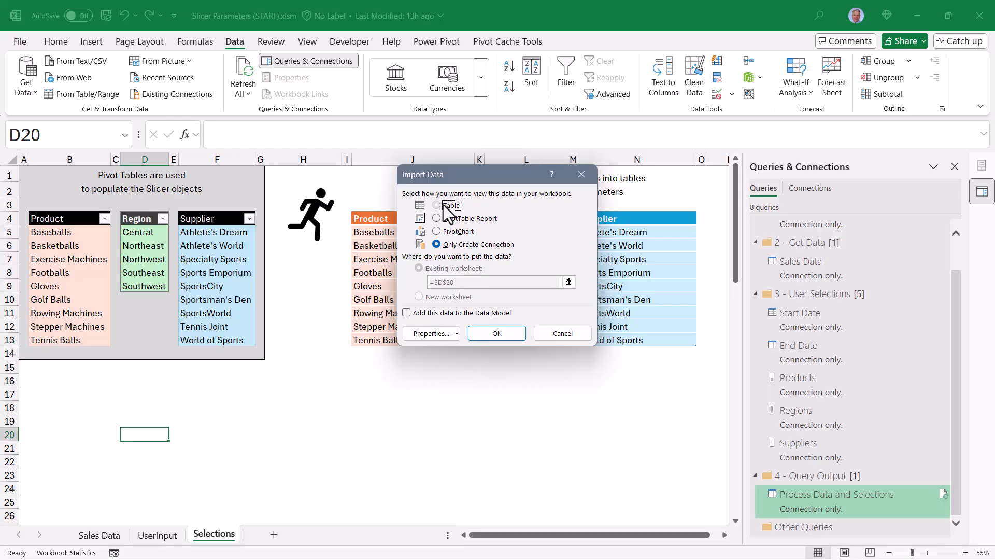
{"action": "left_click", "coordinate": [443, 204]}
{"action": "left_click", "coordinate": [435, 300]}
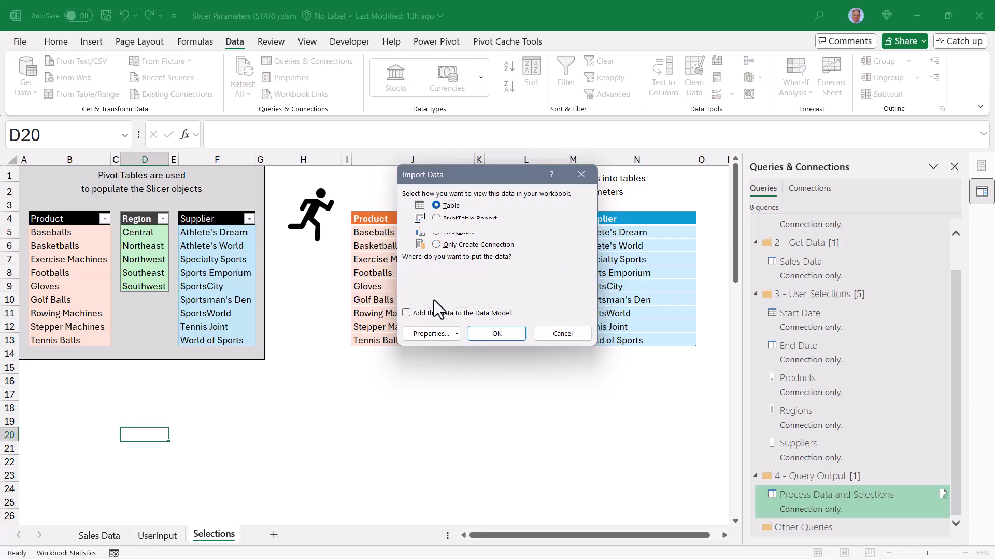
{"action": "left_click", "coordinate": [502, 332]}
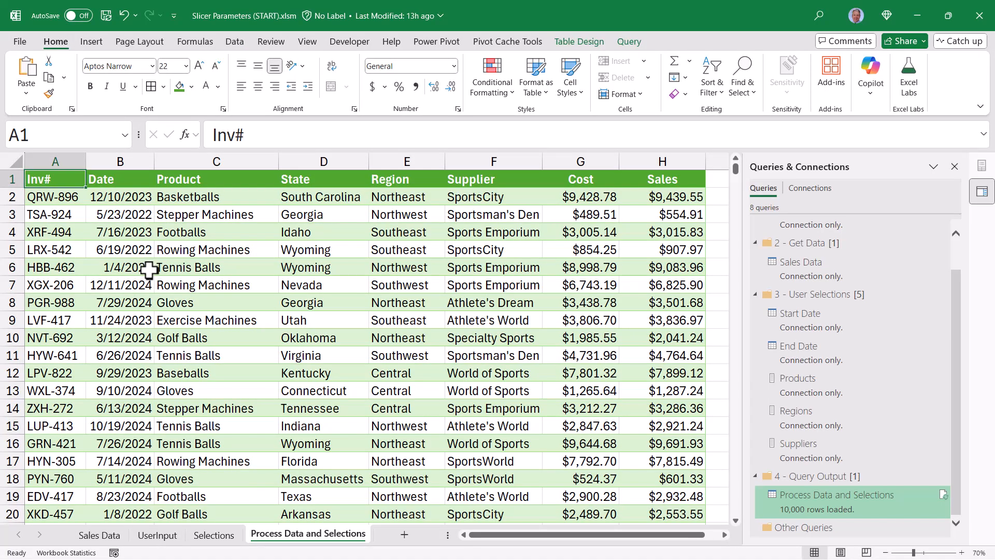
Select only Baseballs, Central and Athlete's Dream in the product, region and supplier slicers.
{"action": "left_click", "coordinate": [168, 535]}
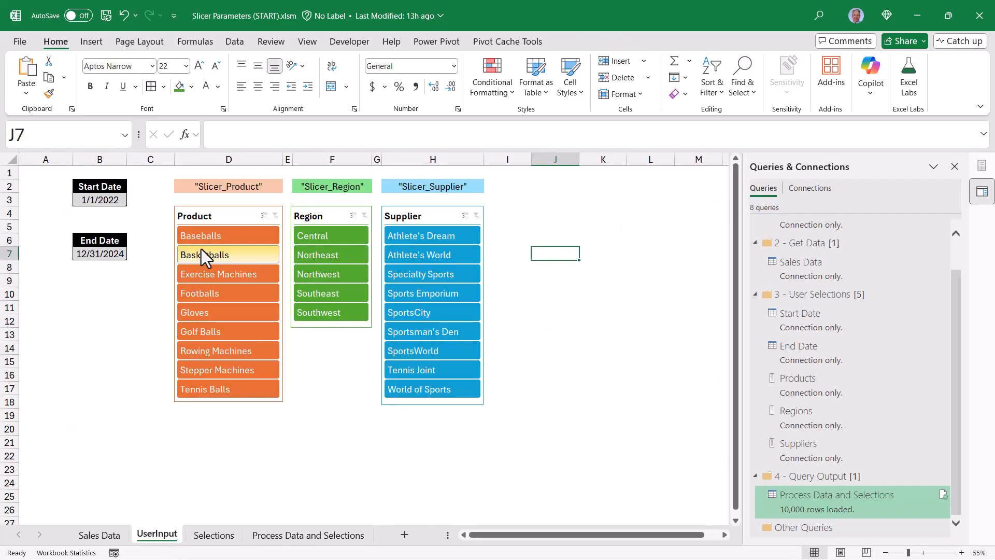
{"action": "left_click", "coordinate": [206, 235]}
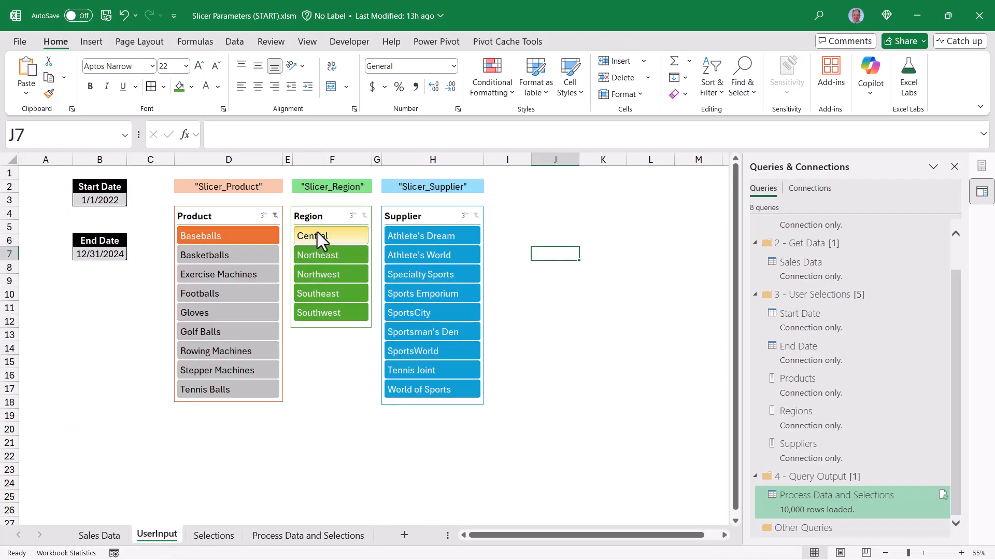
{"action": "left_click", "coordinate": [317, 232]}
{"action": "left_click", "coordinate": [396, 237]}
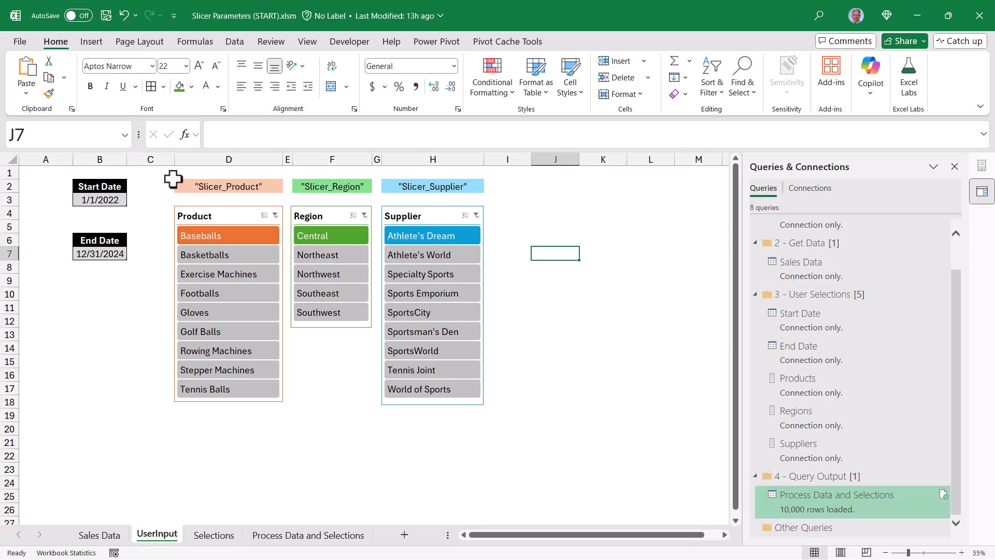
Set the start date to 1/1/2023 and the end date to 12/31/2023.
{"action": "left_click", "coordinate": [100, 199]}
{"action": "left_click", "coordinate": [301, 133]}
{"action": "key", "text": "BackSpace"}
{"action": "type", "text": "3"}
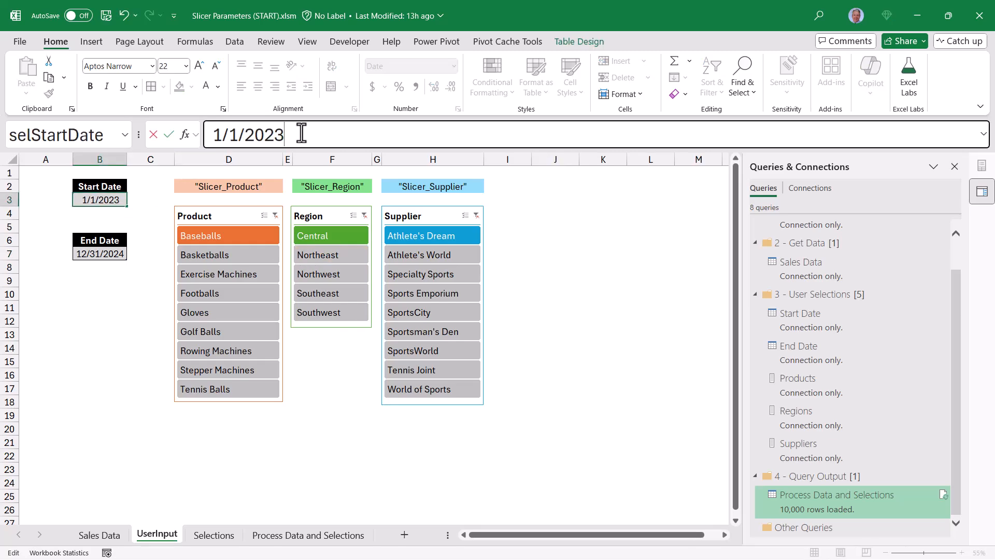
{"action": "left_click", "coordinate": [102, 255]}
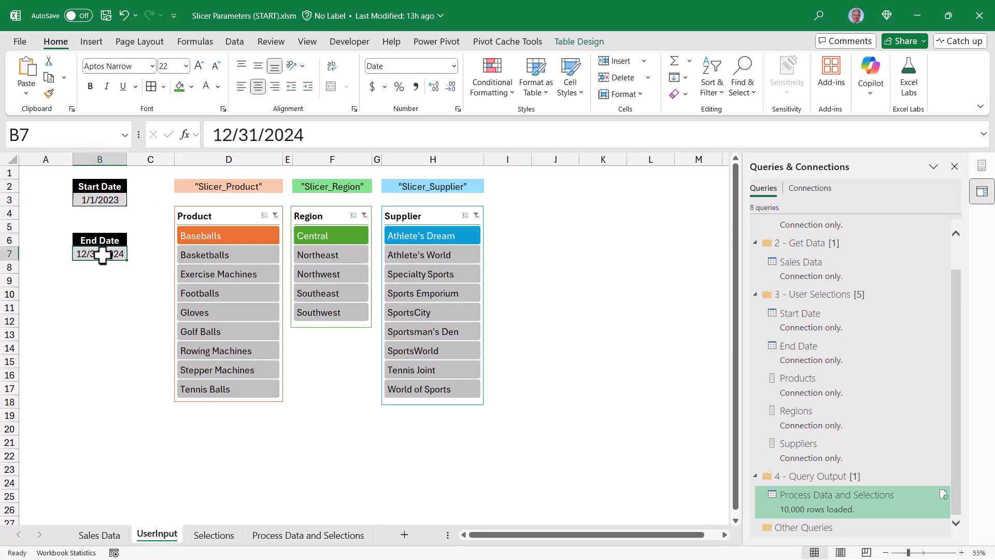
{"action": "left_click", "coordinate": [321, 136]}
{"action": "key", "text": "BackSpace"}
{"action": "type", "text": "3"}
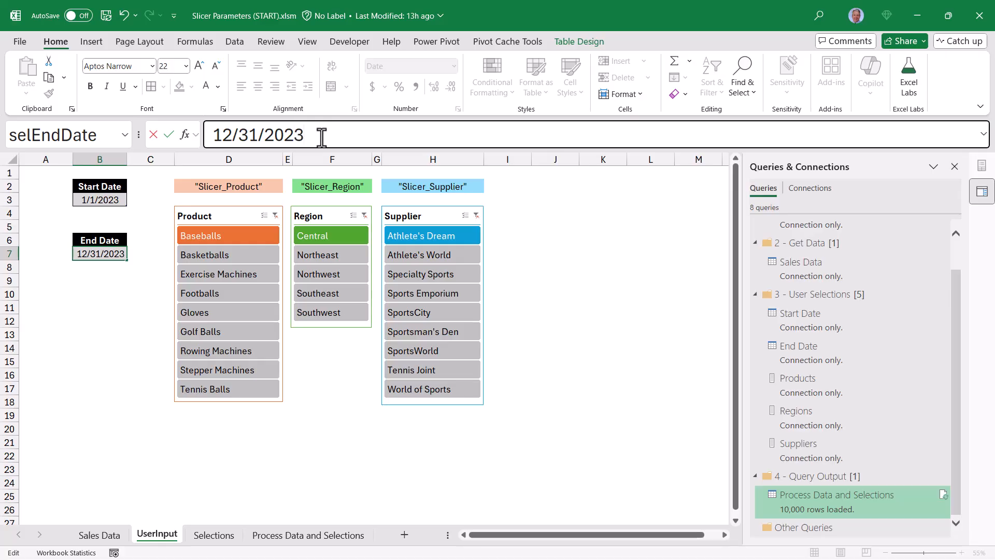
{"action": "key", "text": "Return"}
Run the slicer-selection macro on the Selections sheet and refresh the Process Data and Selections table.
{"action": "left_click", "coordinate": [222, 538]}
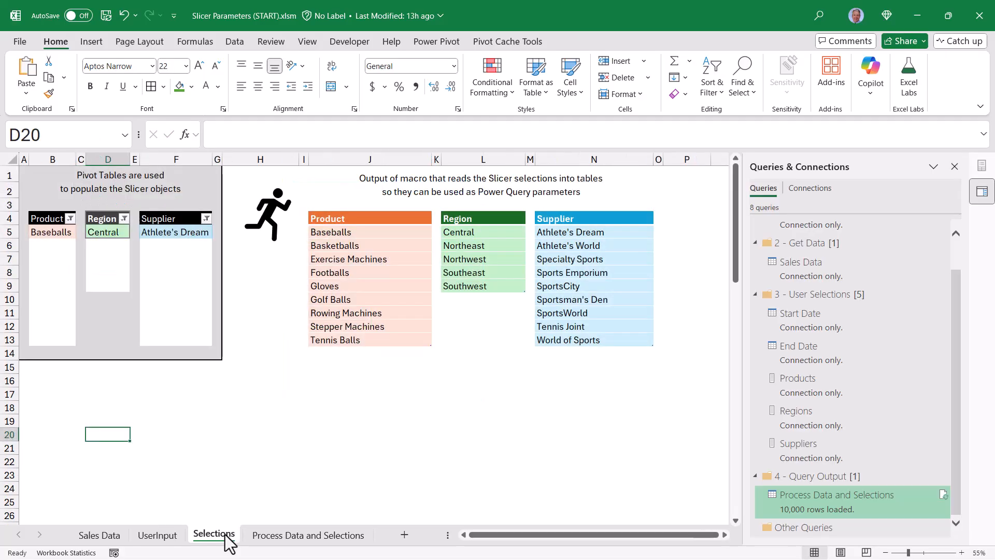
{"action": "left_click", "coordinate": [267, 213]}
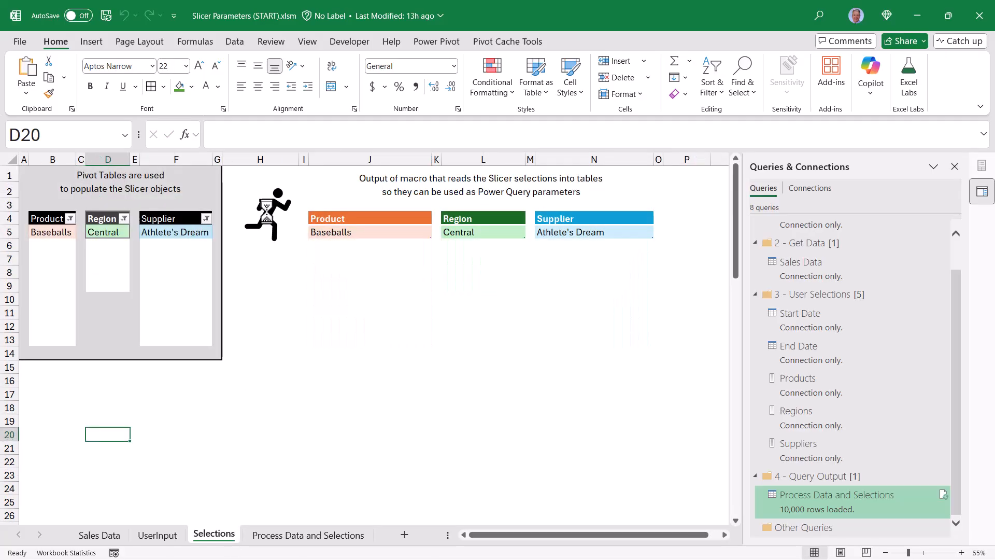
{"action": "left_click", "coordinate": [290, 536]}
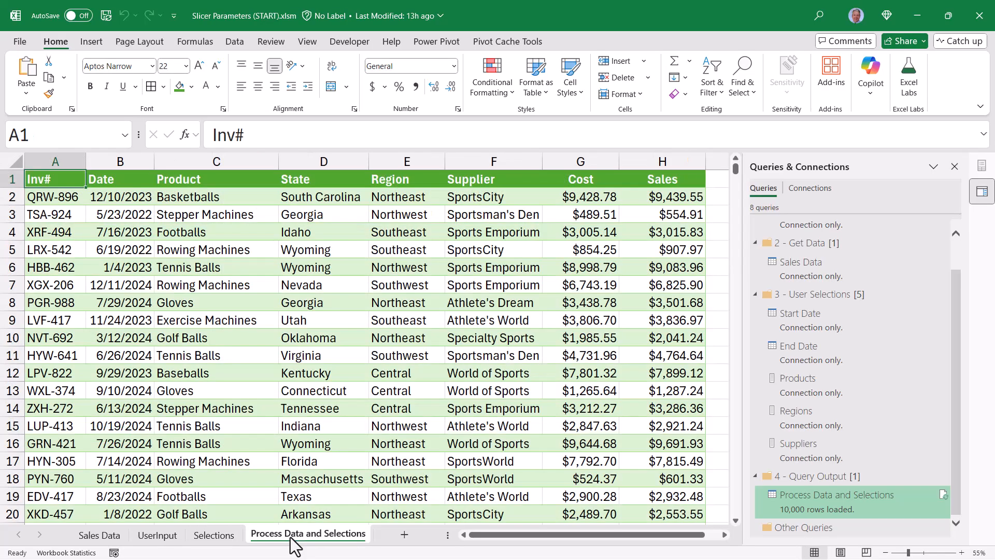
{"action": "right_click", "coordinate": [326, 267]}
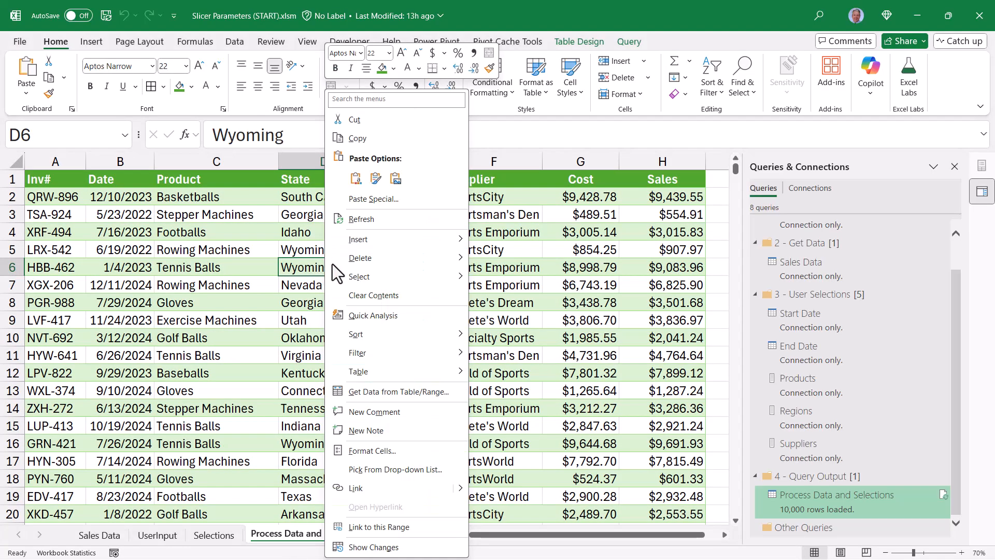
{"action": "left_click", "coordinate": [344, 219]}
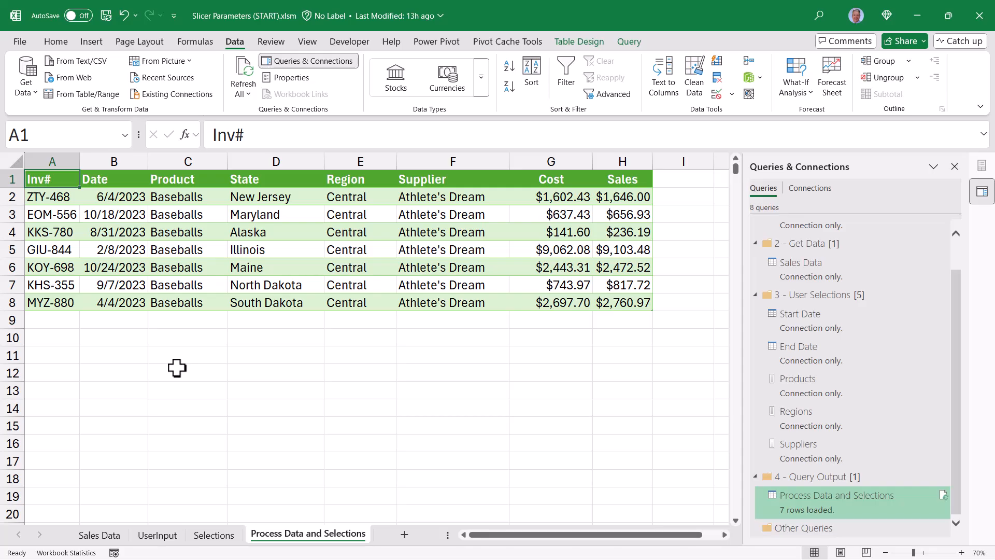
Select only Gloves, Southwest and Tennis Joint in the product, region and supplier slicers.
{"action": "left_click", "coordinate": [160, 536]}
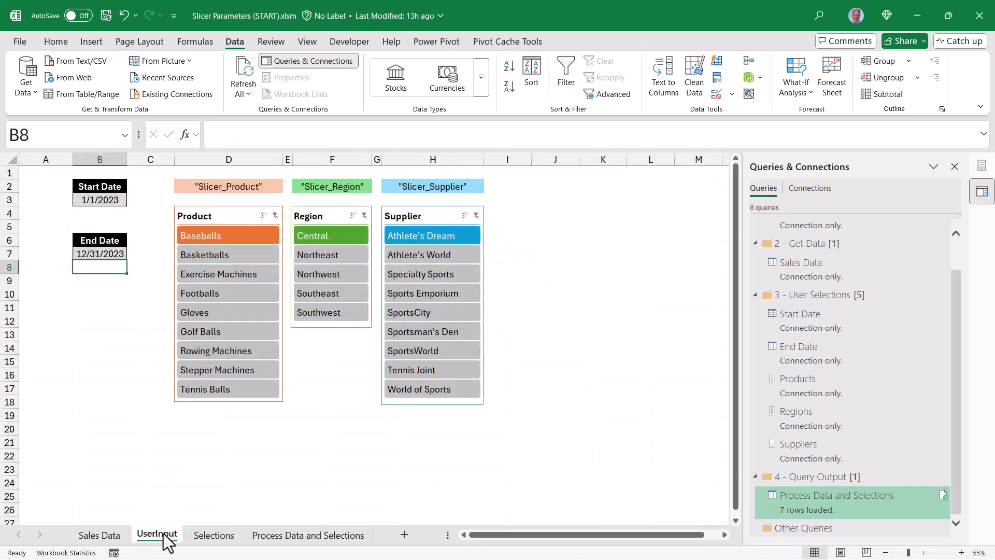
{"action": "left_click", "coordinate": [223, 311]}
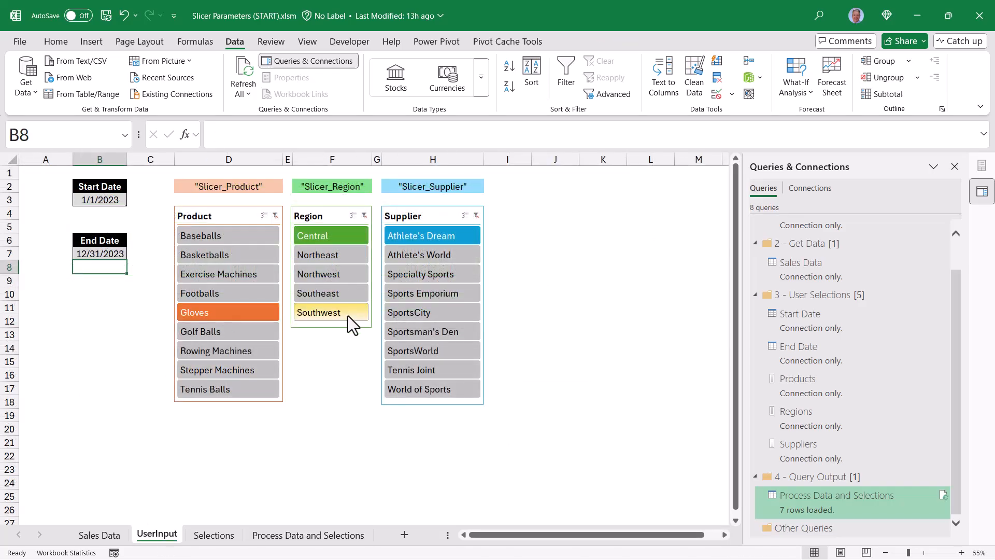
{"action": "left_click", "coordinate": [343, 312]}
{"action": "left_click", "coordinate": [447, 366]}
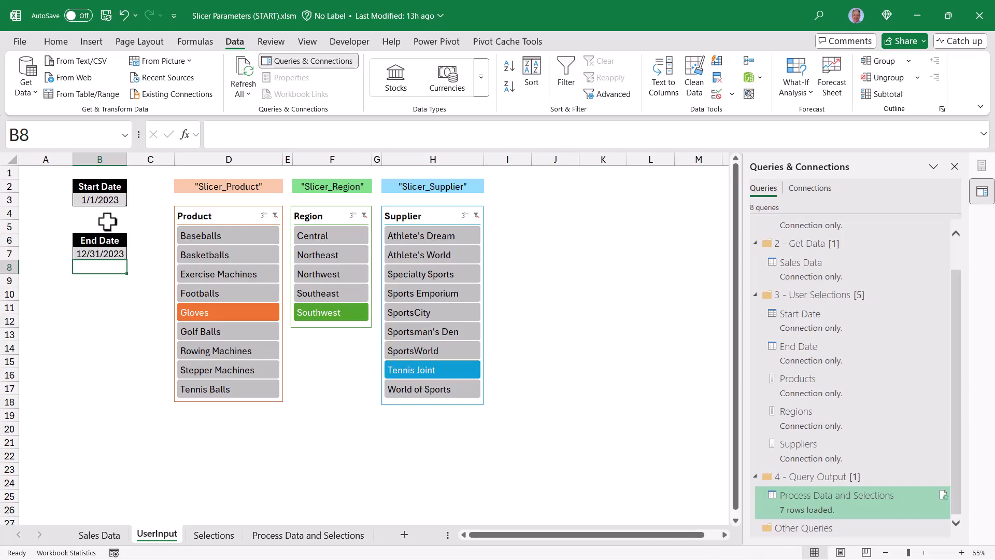
Set the start date to 1/1/2024.
{"action": "left_click", "coordinate": [100, 199]}
{"action": "left_click", "coordinate": [369, 133]}
{"action": "key", "text": "BackSpace"}
{"action": "type", "text": "4"}
{"action": "left_click", "coordinate": [104, 253]}
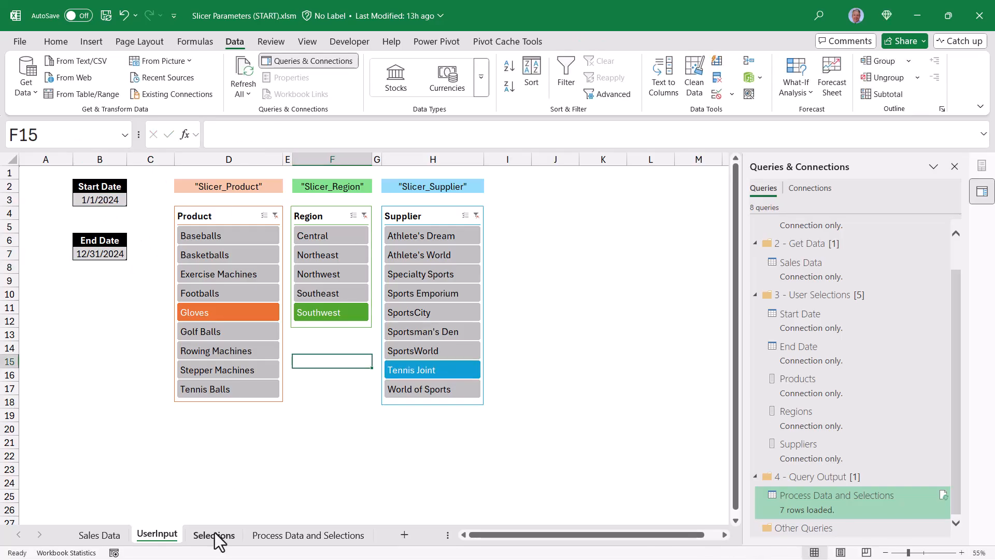
Rerun the selection macro and refresh the output table for the new slicer choices.
{"action": "left_click", "coordinate": [214, 535]}
{"action": "left_click", "coordinate": [269, 220]}
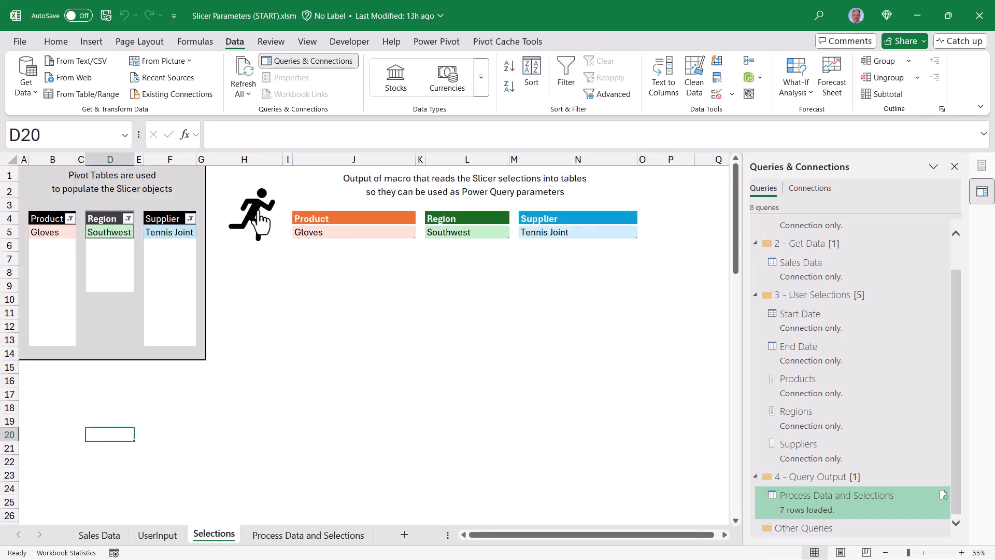
{"action": "left_click", "coordinate": [309, 535]}
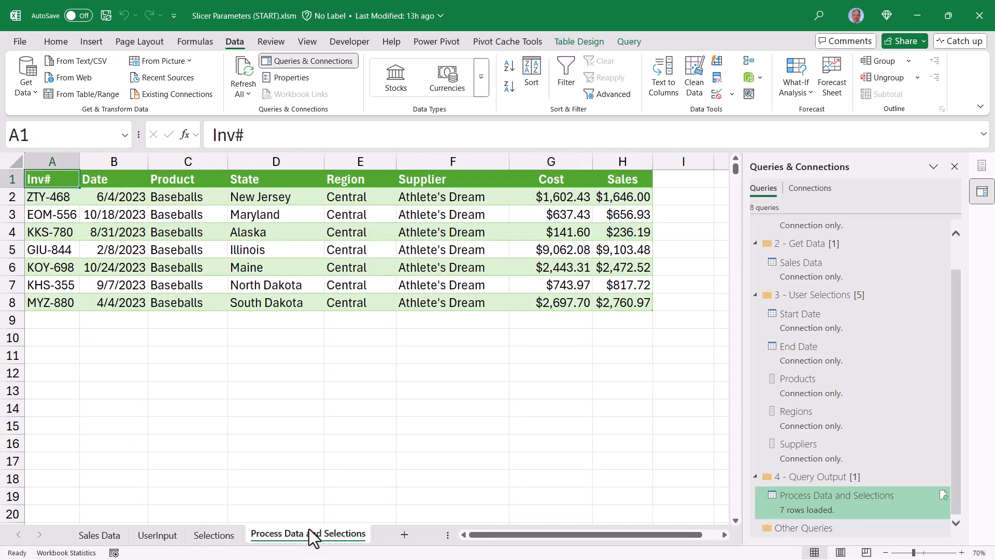
{"action": "right_click", "coordinate": [307, 230]}
{"action": "left_click", "coordinate": [331, 219]}
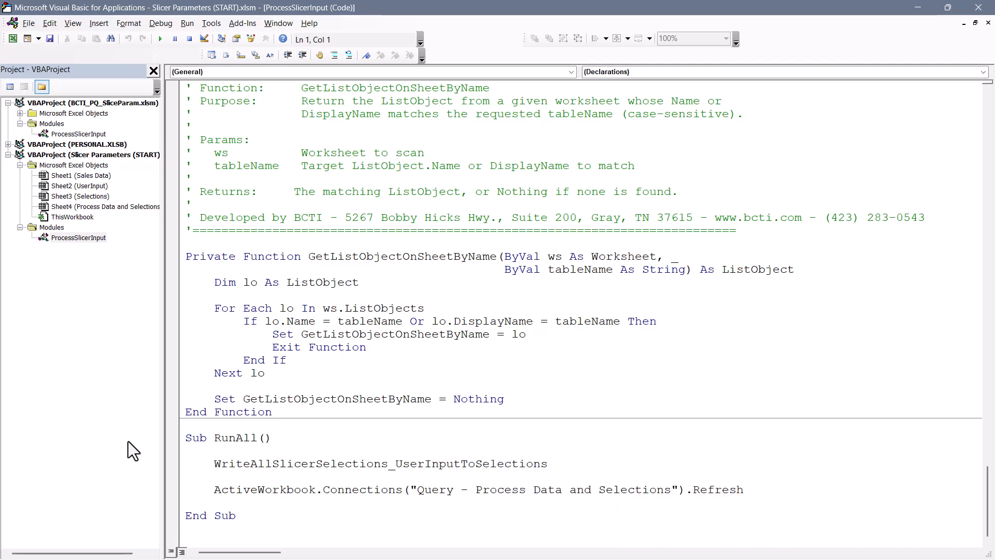
Toggle breakpoints on and off on the two statements inside the RunAll macro.
{"action": "left_click_drag", "start_coordinate": [185, 439], "coordinate": [178, 500]}
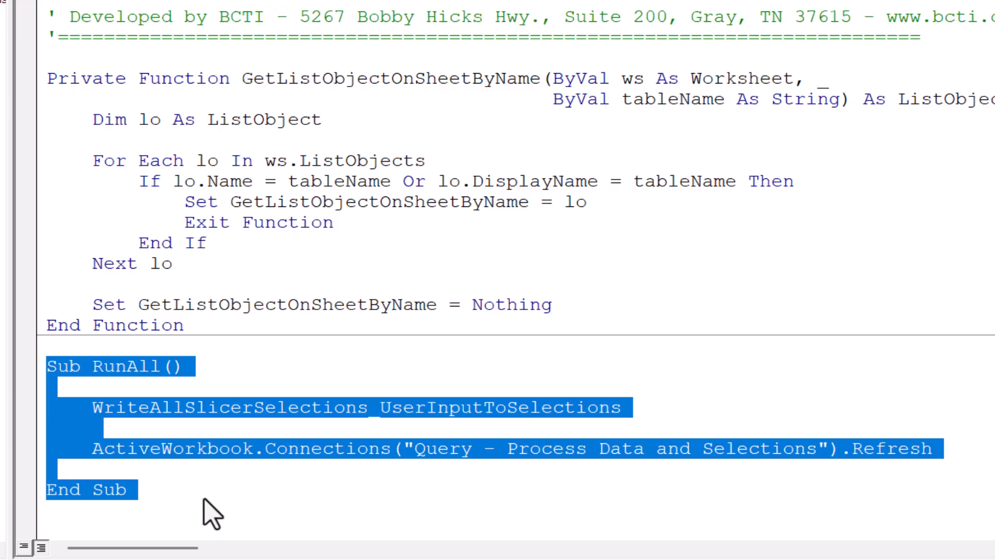
{"action": "left_click", "coordinate": [25, 407]}
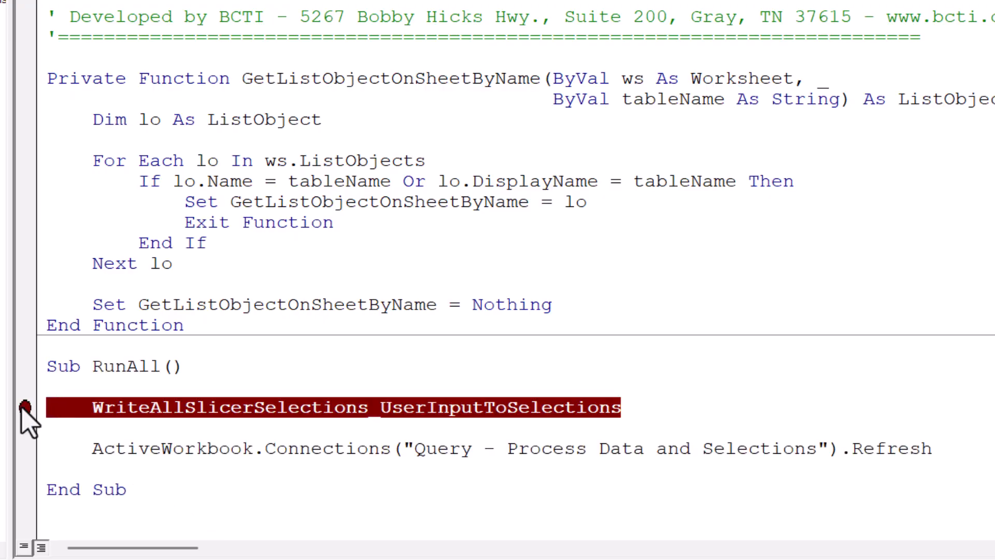
{"action": "left_click", "coordinate": [23, 449]}
{"action": "left_click", "coordinate": [24, 406]}
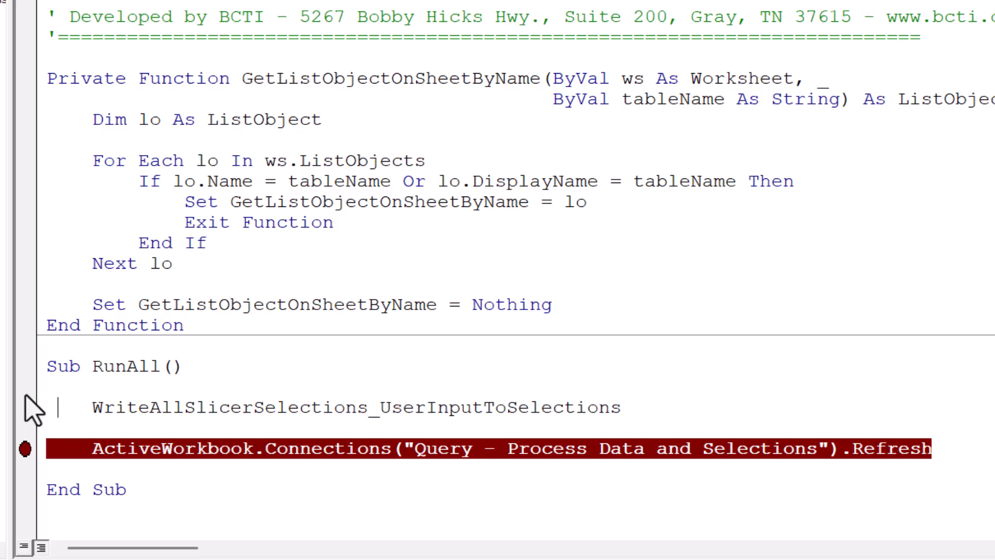
{"action": "left_click", "coordinate": [25, 449]}
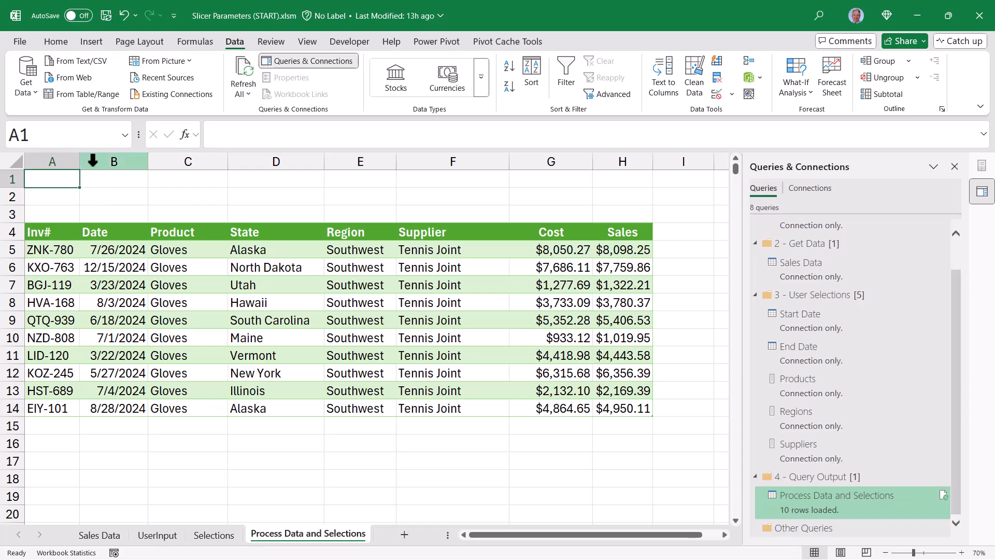
Insert a running-person icon from the stock icons found by searching for run.
{"action": "left_click", "coordinate": [91, 42]}
{"action": "left_click", "coordinate": [194, 91]}
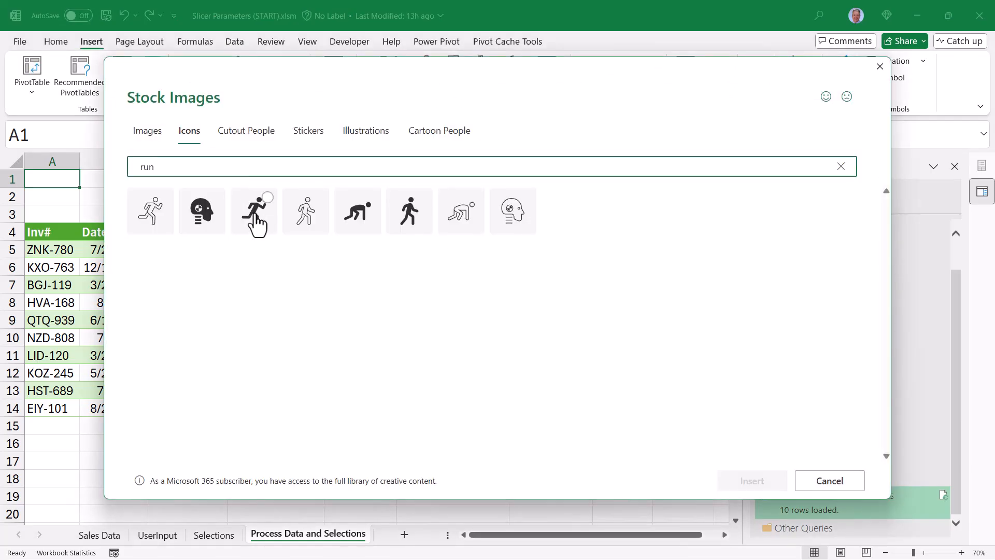
{"action": "left_click", "coordinate": [253, 213]}
{"action": "left_click", "coordinate": [736, 484]}
Assign the RunAll macro to the running-person icon.
{"action": "right_click", "coordinate": [51, 192]}
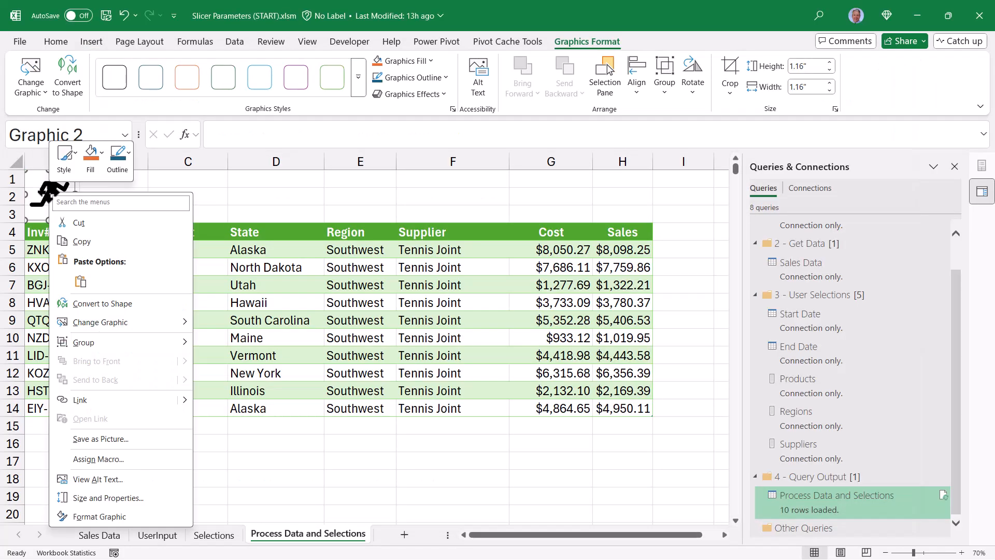
{"action": "left_click", "coordinate": [104, 461]}
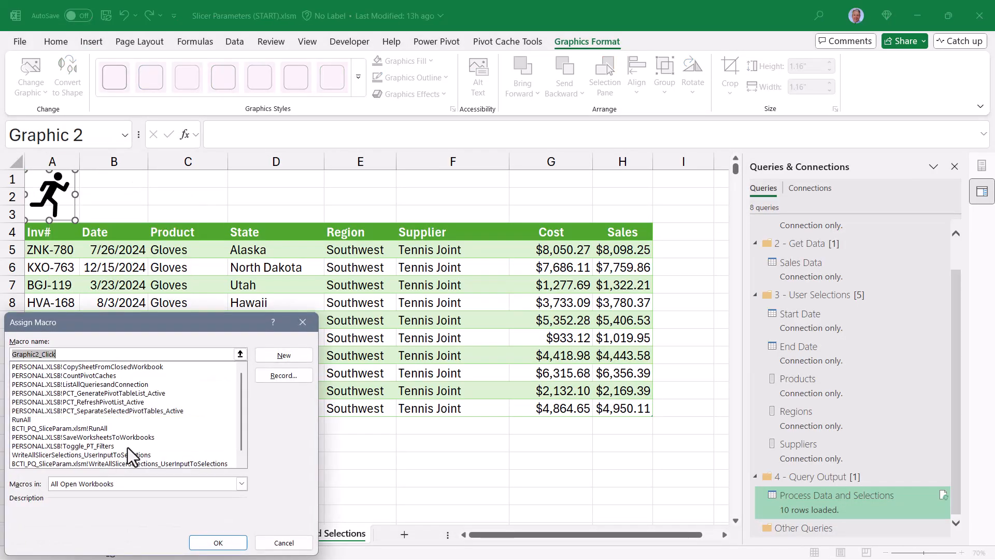
{"action": "left_click", "coordinate": [55, 421]}
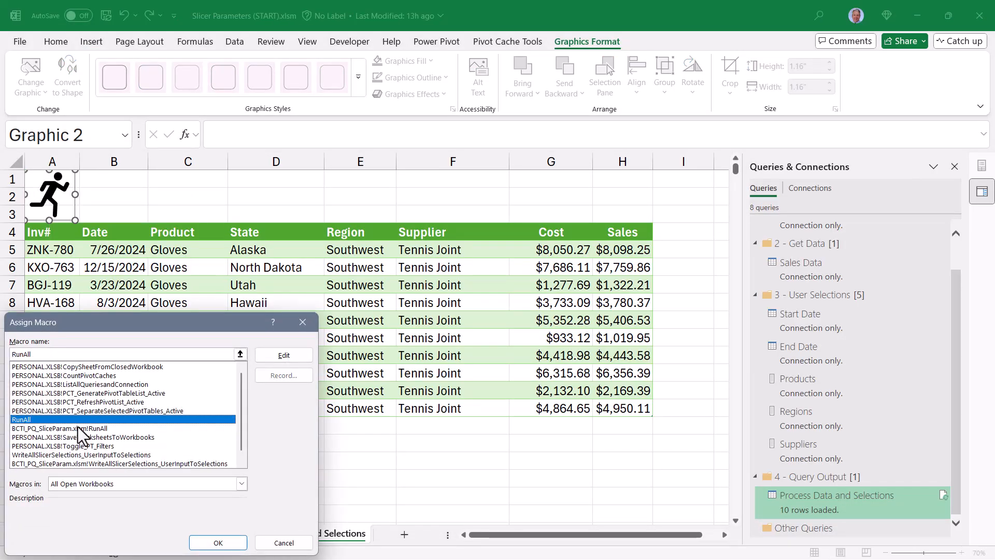
{"action": "left_click", "coordinate": [218, 543]}
Hide the row and column headings on the Process Data and Selections sheet.
{"action": "left_click", "coordinate": [188, 195]}
{"action": "left_click", "coordinate": [307, 41]}
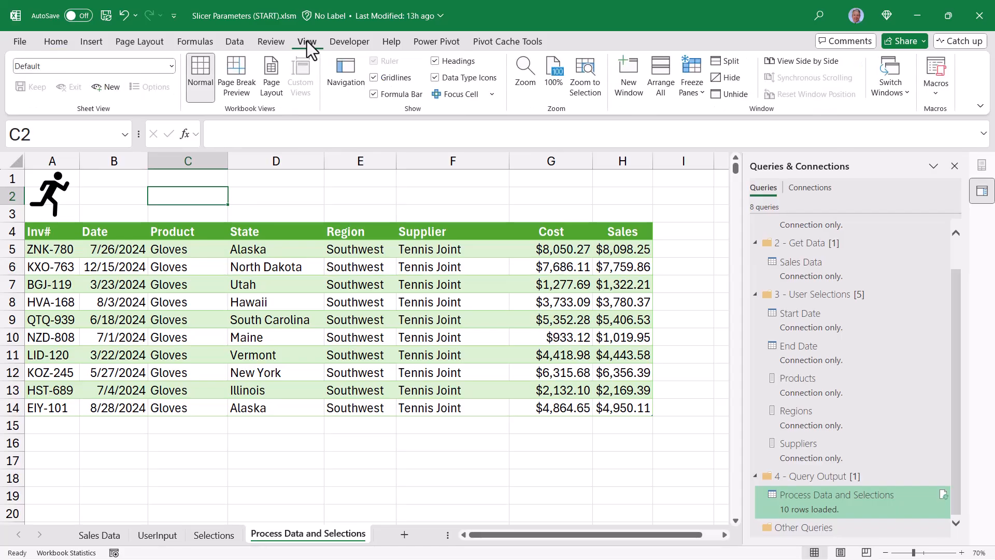
{"action": "left_click", "coordinate": [445, 61]}
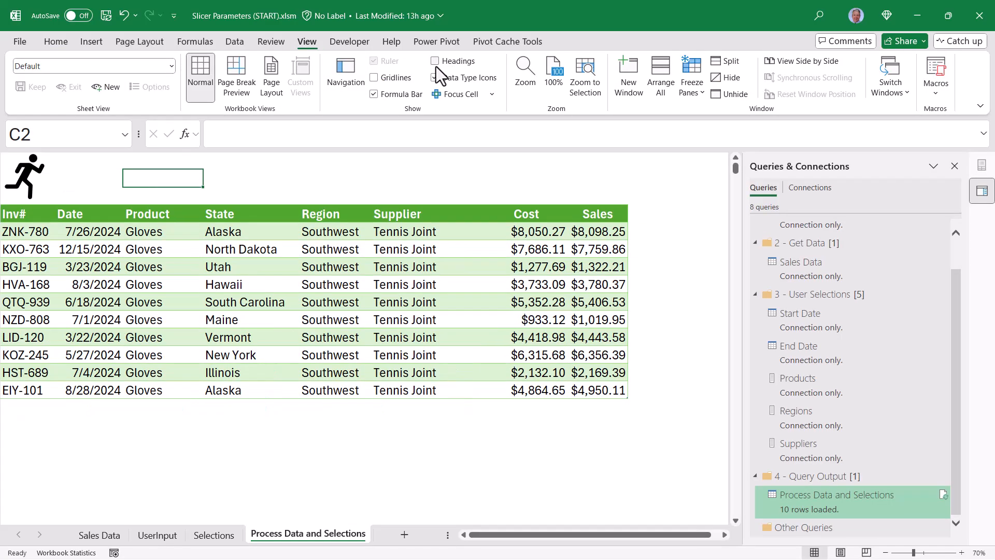
Clear the filters on the Product, Region and Supplier slicers on the UserInput sheet.
{"action": "left_click", "coordinate": [153, 535]}
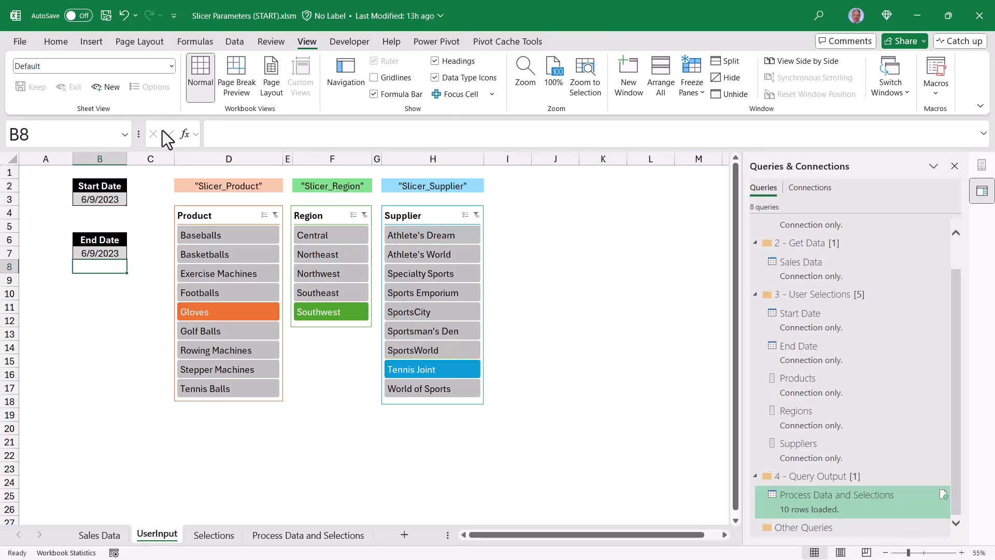
{"action": "left_click", "coordinate": [275, 215]}
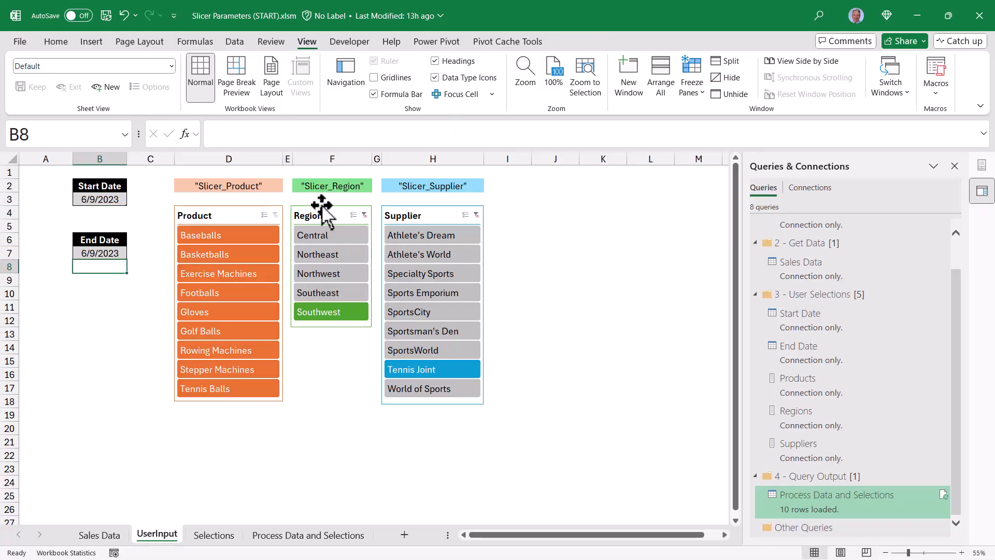
{"action": "left_click", "coordinate": [365, 215]}
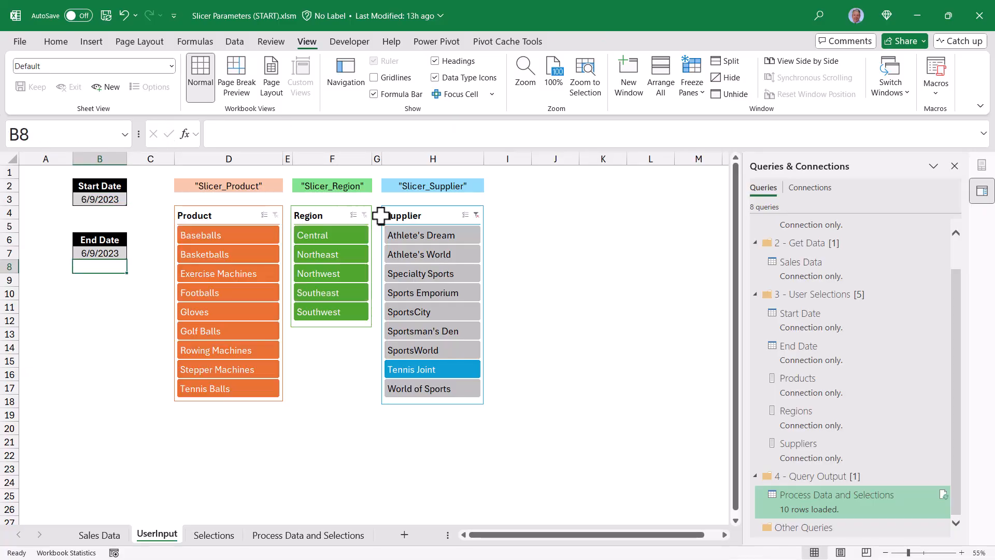
{"action": "left_click", "coordinate": [476, 214]}
Run RunAll from the running icon, then review the Selections sheet and the refreshed output table.
{"action": "left_click", "coordinate": [289, 538]}
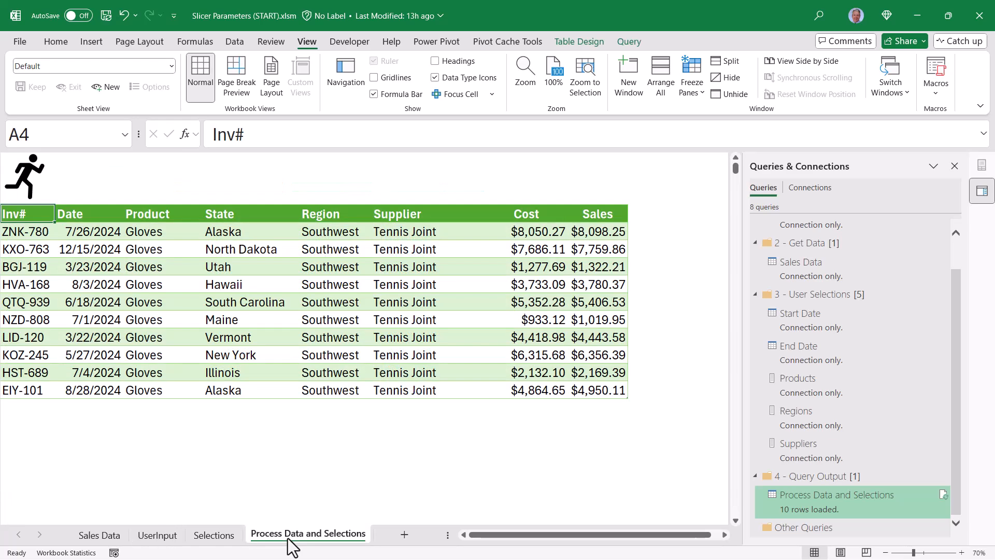
{"action": "left_click", "coordinate": [23, 181]}
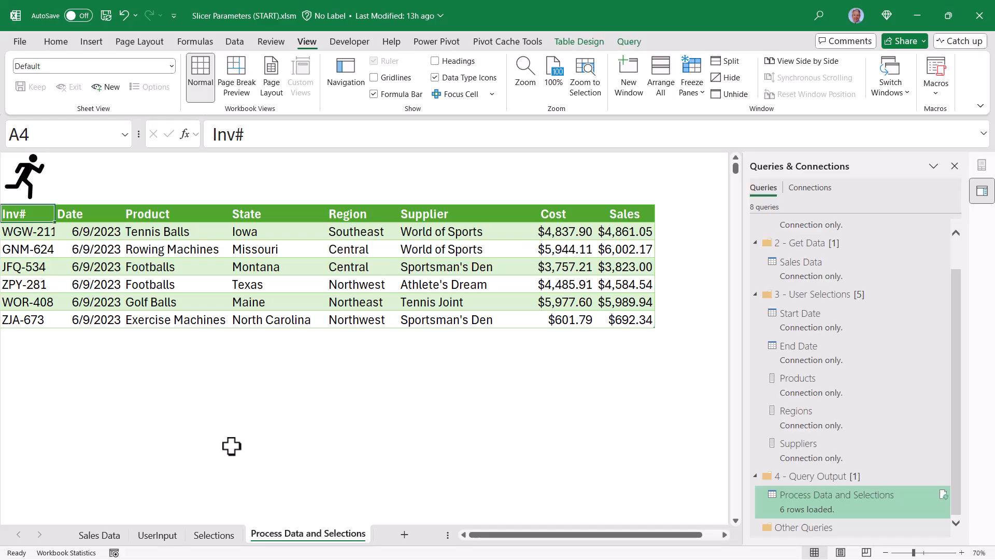
{"action": "left_click", "coordinate": [213, 535]}
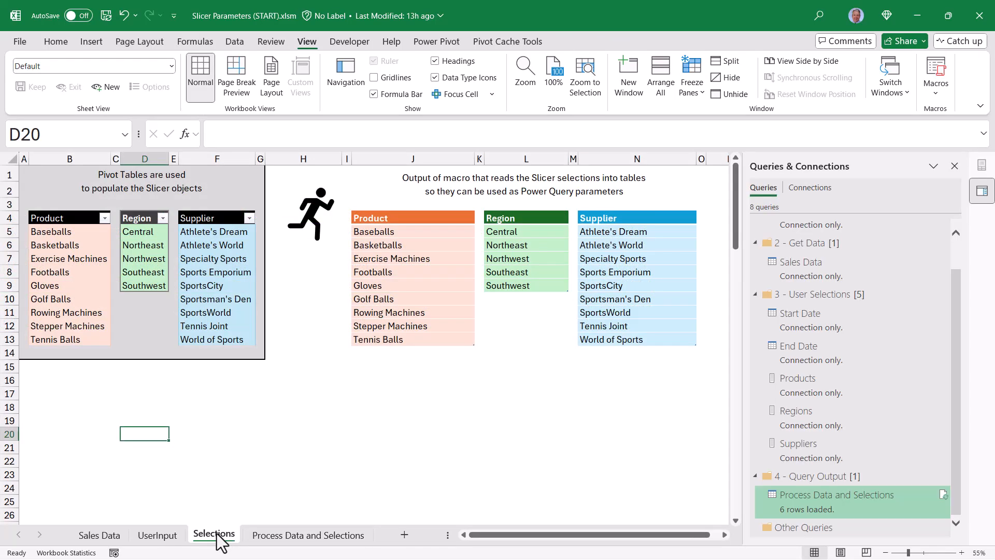
{"action": "left_click", "coordinate": [273, 535]}
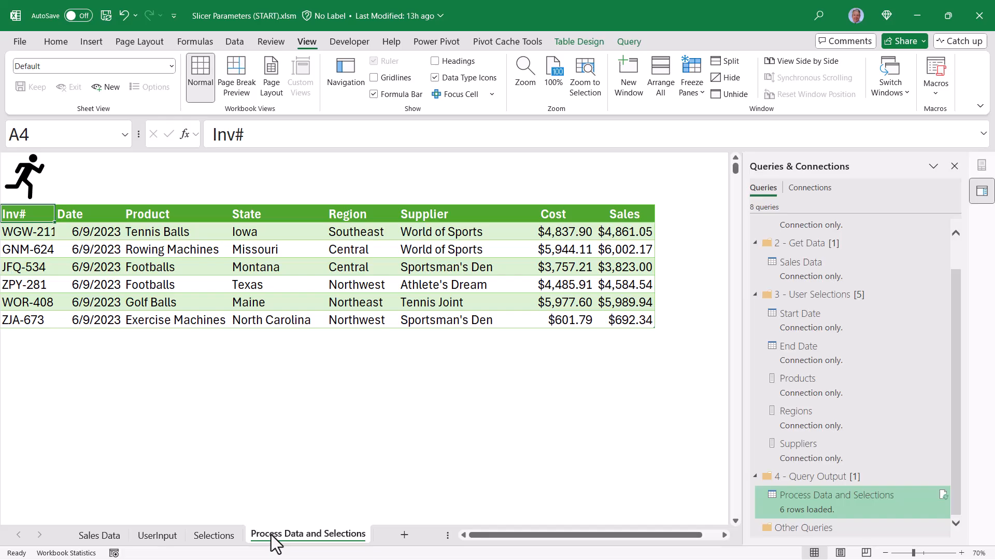
Set the end date on the UserInput sheet to 12/31/2023.
{"action": "left_click", "coordinate": [157, 536]}
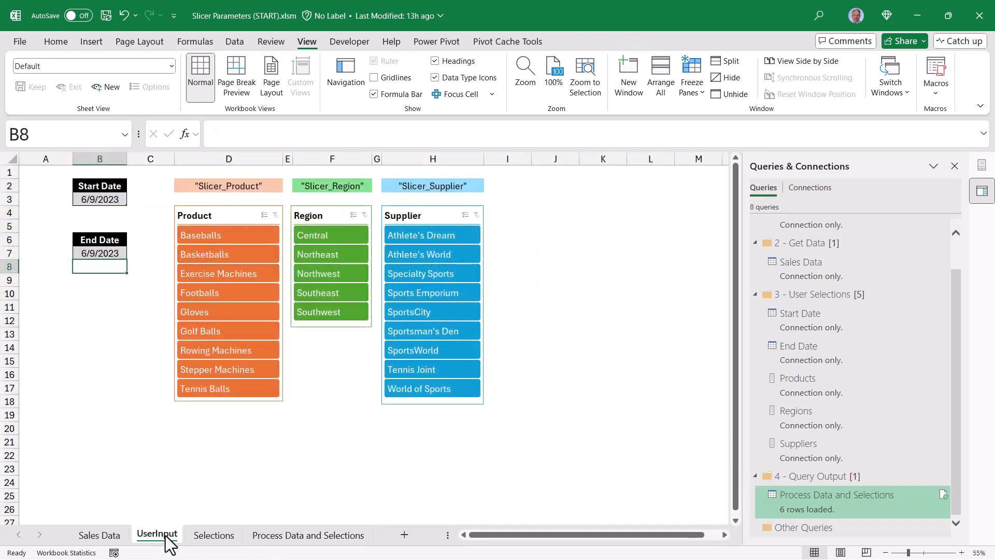
{"action": "key", "text": "Up"}
{"action": "left_click_drag", "start_coordinate": [324, 134], "coordinate": [119, 120]}
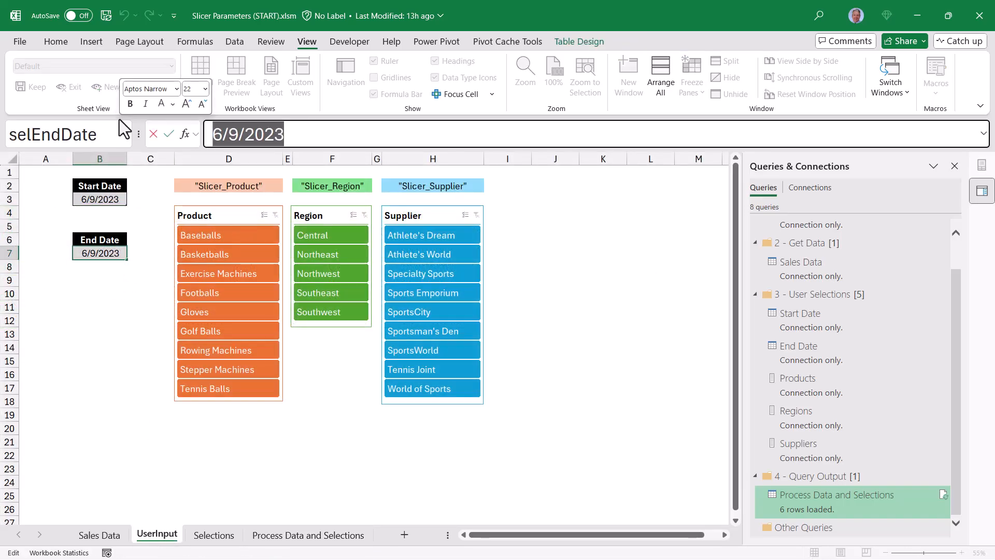
{"action": "type", "text": "12/31/2023"}
{"action": "key", "text": "Return"}
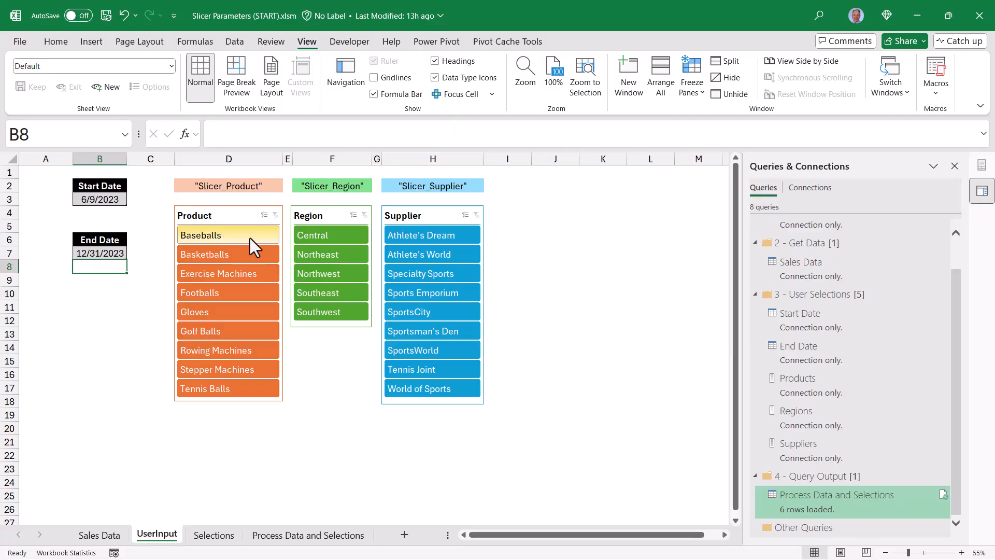
Select only Exercise Machines, Northwest and SportsWorld in the product, region and supplier slicers.
{"action": "left_click", "coordinate": [213, 276]}
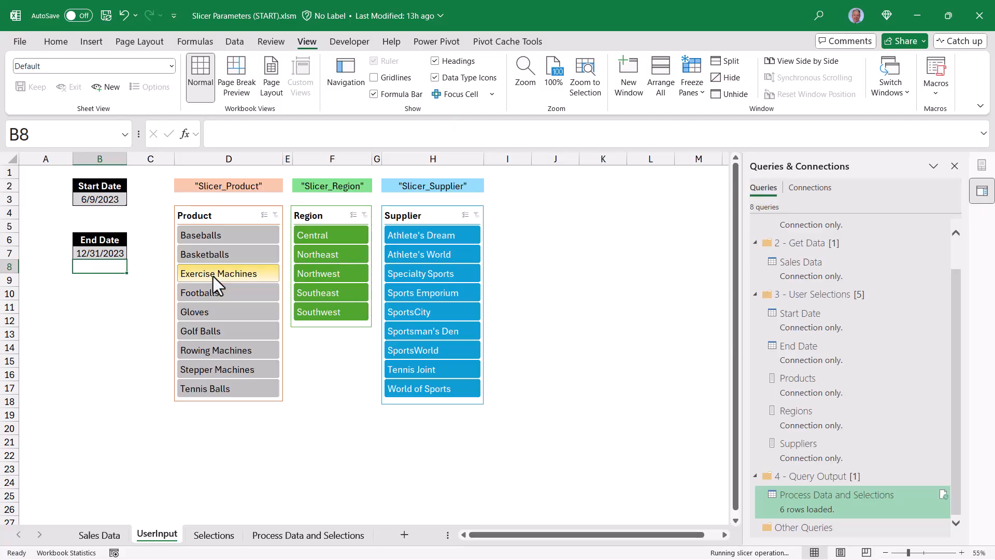
{"action": "left_click", "coordinate": [319, 271]}
{"action": "left_click", "coordinate": [438, 352]}
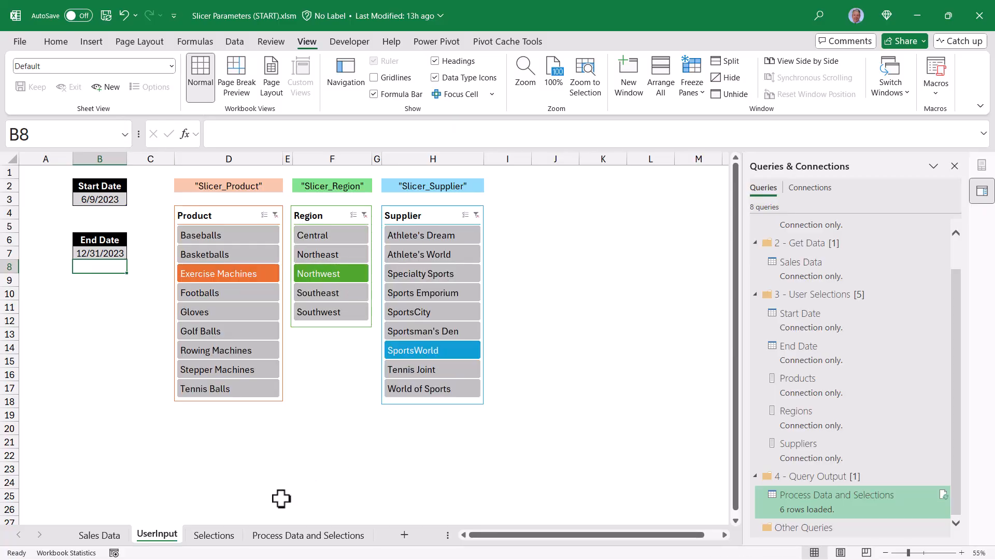
Check the Selections sheet, then run RunAll from the running icon to refresh the output table.
{"action": "left_click", "coordinate": [217, 536]}
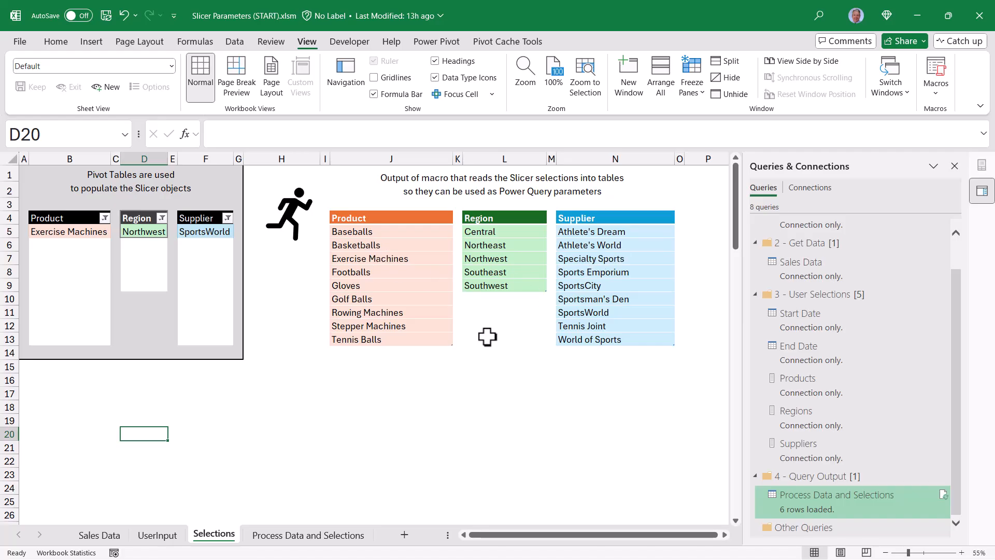
{"action": "left_click", "coordinate": [332, 539]}
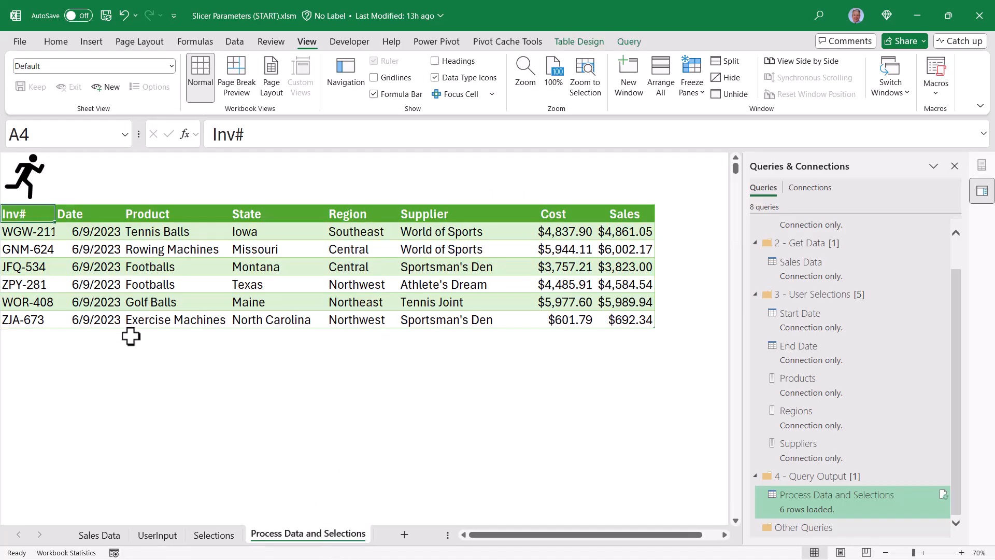
{"action": "left_click", "coordinate": [26, 176]}
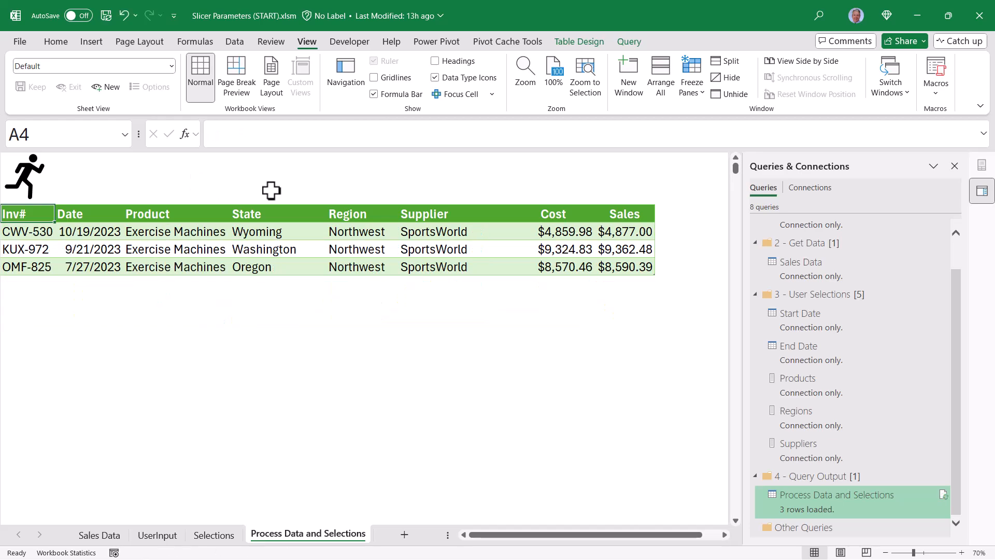